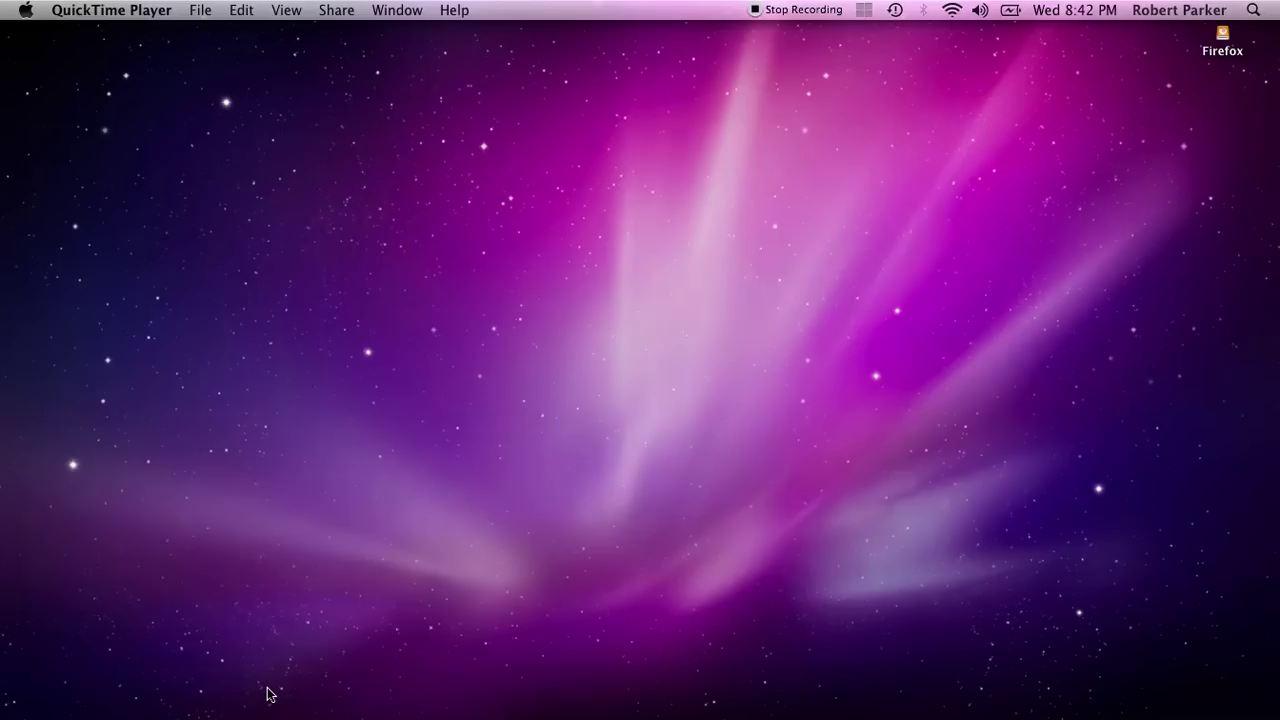
Launch Songwriter's Companion from the Dock, opening its empty Songs list
{"action": "mouse_move", "coordinate": [945, 716]}
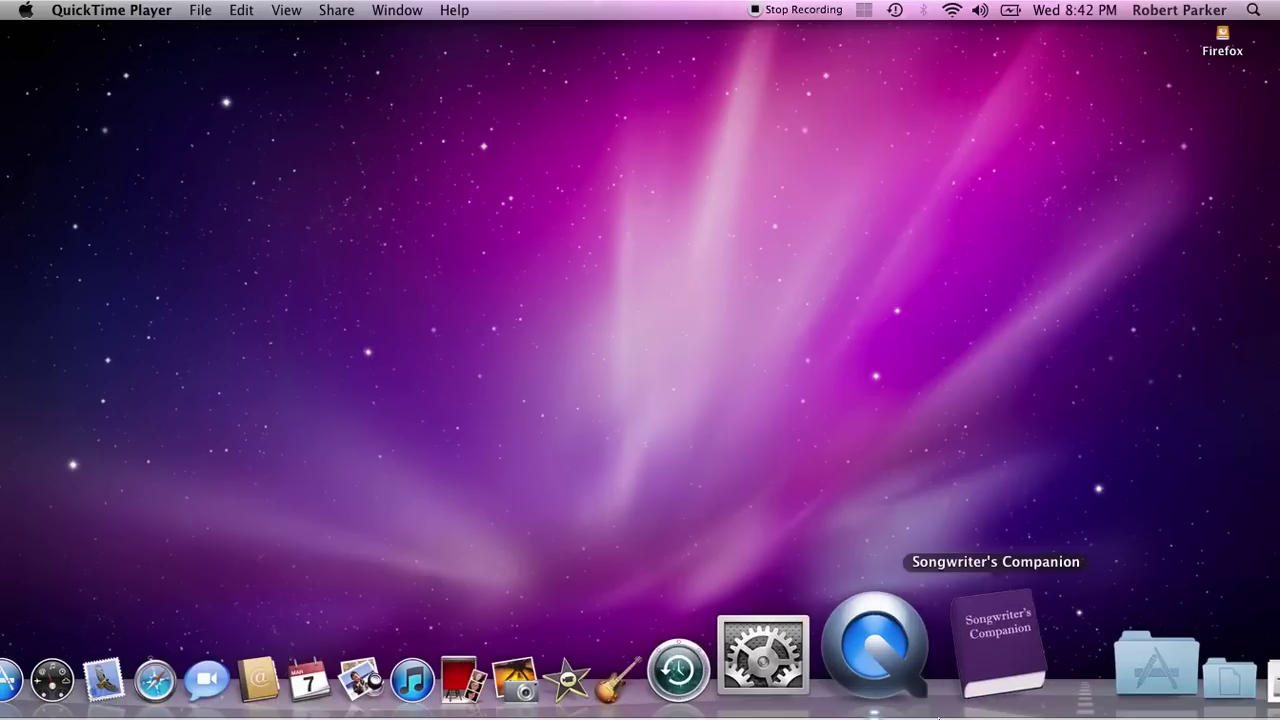
{"action": "left_click", "coordinate": [965, 665]}
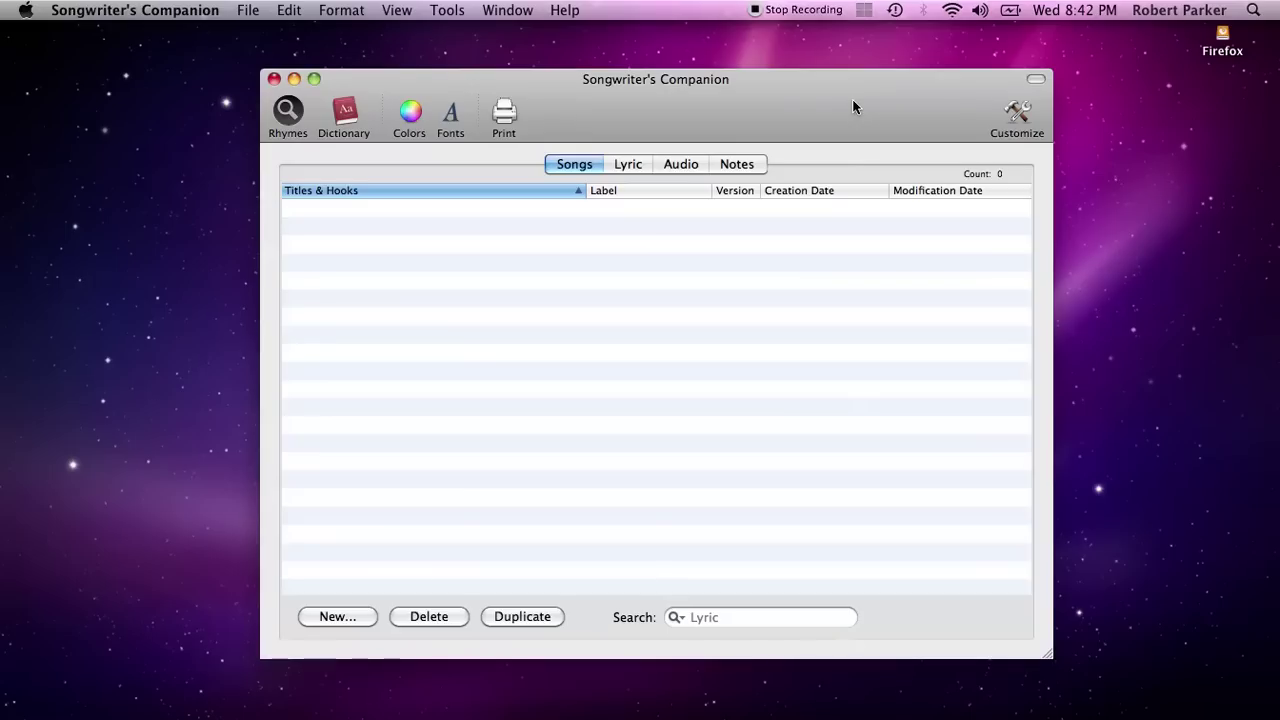
{"action": "left_click_drag", "start_coordinate": [793, 94], "coordinate": [797, 106]}
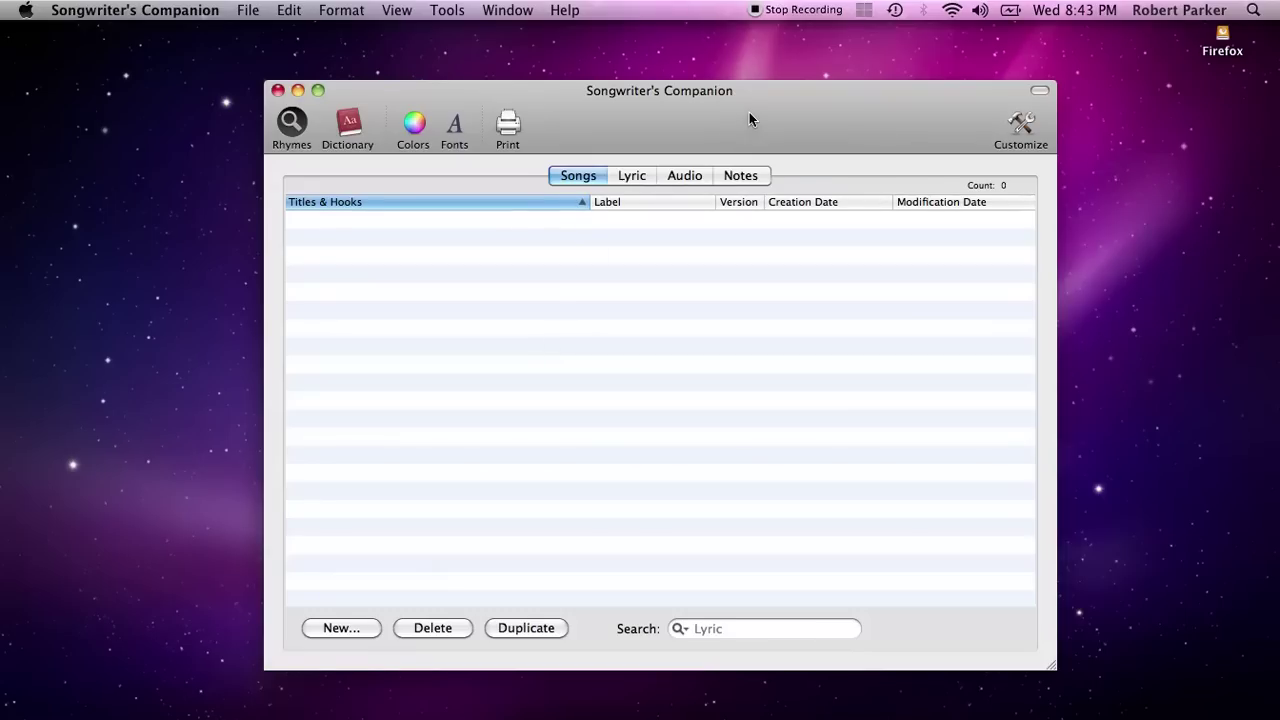
{"action": "left_click_drag", "start_coordinate": [749, 113], "coordinate": [734, 102]}
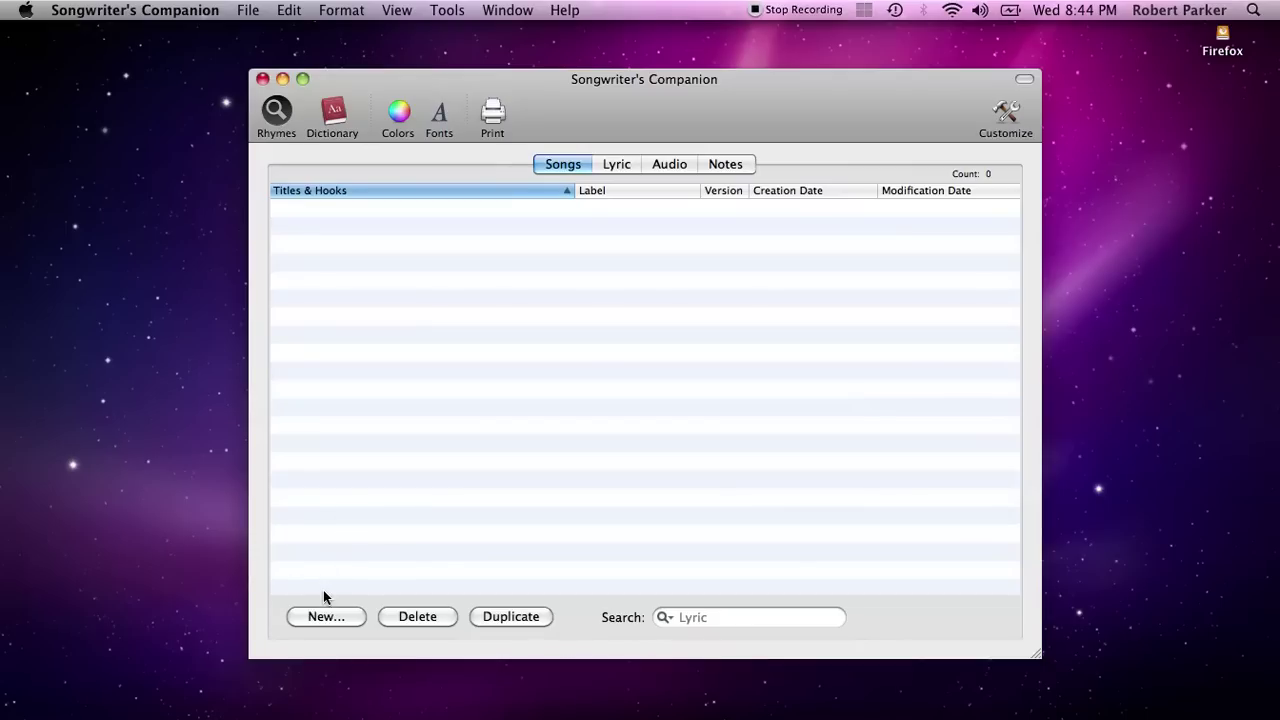
Create a new song titled 'One Moment Please' and select its row in the list
{"action": "left_click", "coordinate": [326, 617]}
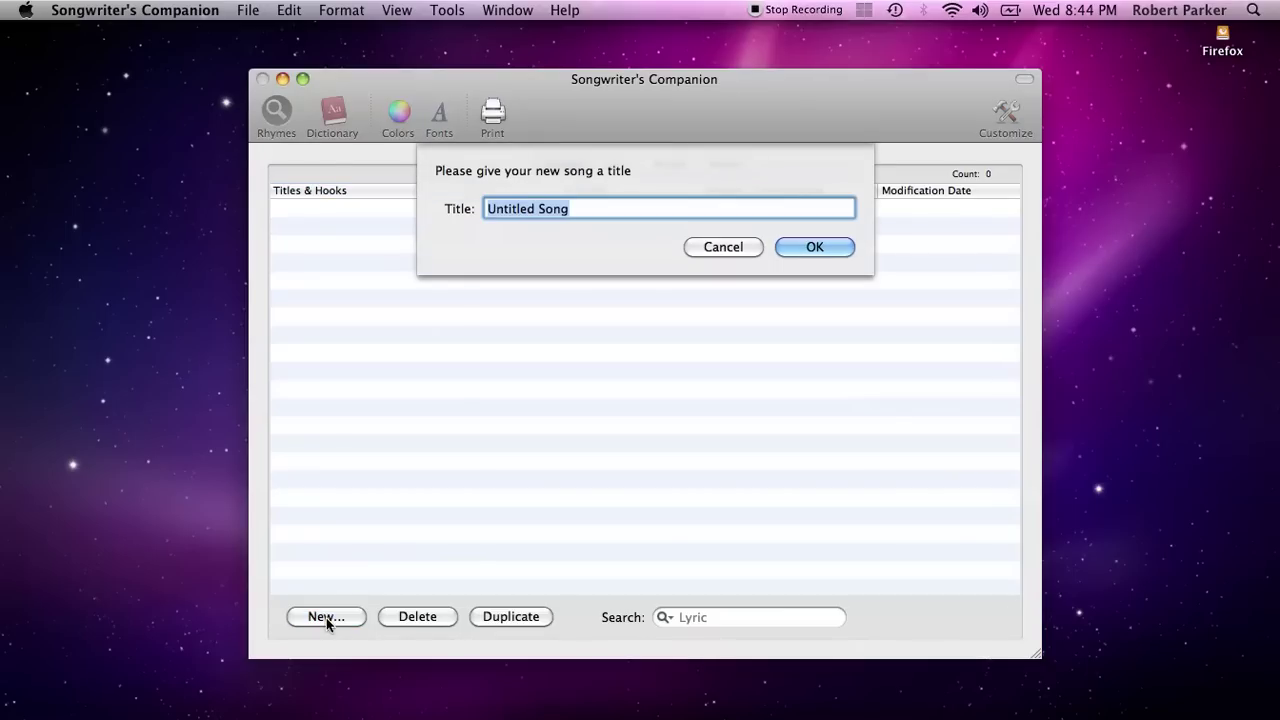
{"action": "type", "text": "One Moment Please"}
{"action": "key", "text": "Return"}
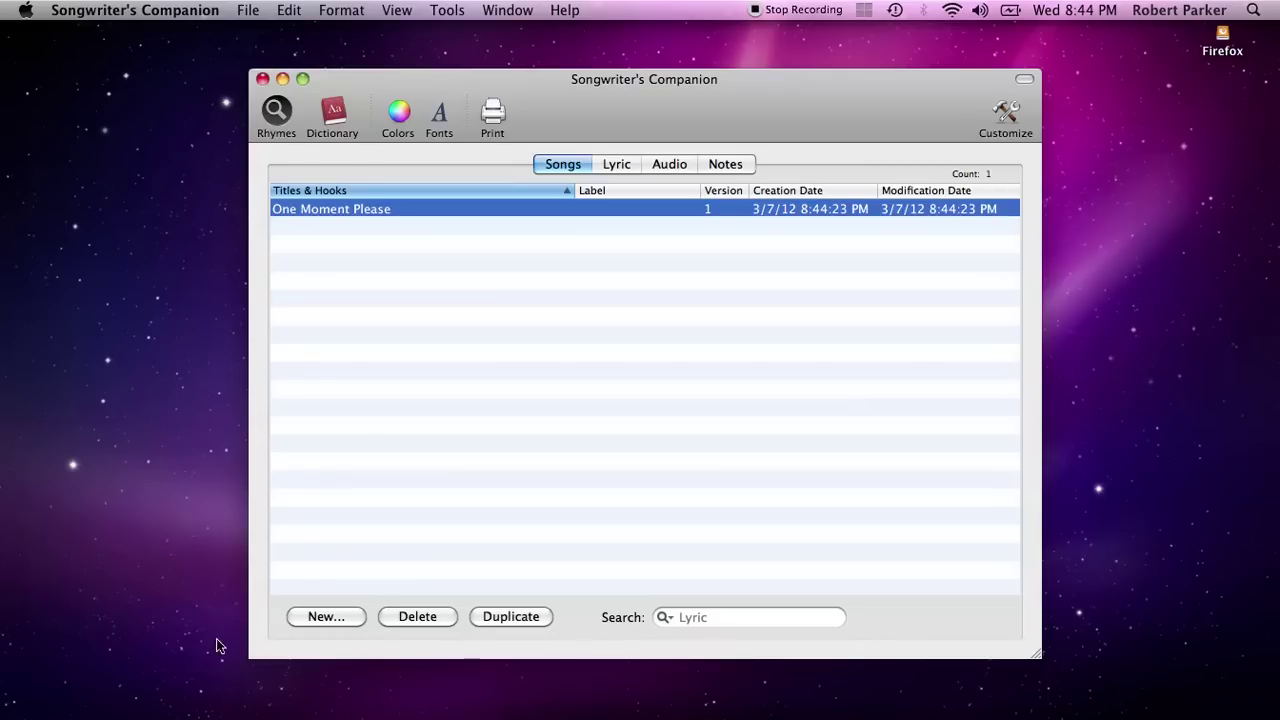
{"action": "left_click", "coordinate": [365, 502]}
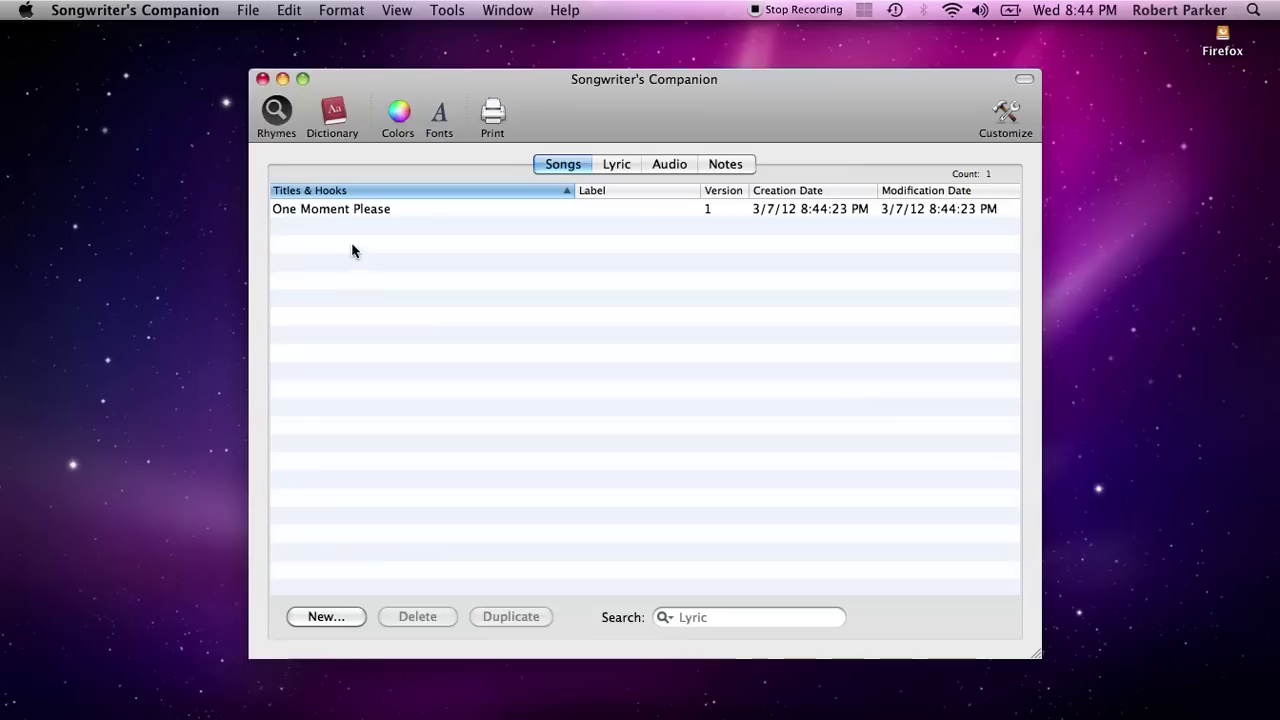
{"action": "left_click", "coordinate": [352, 212]}
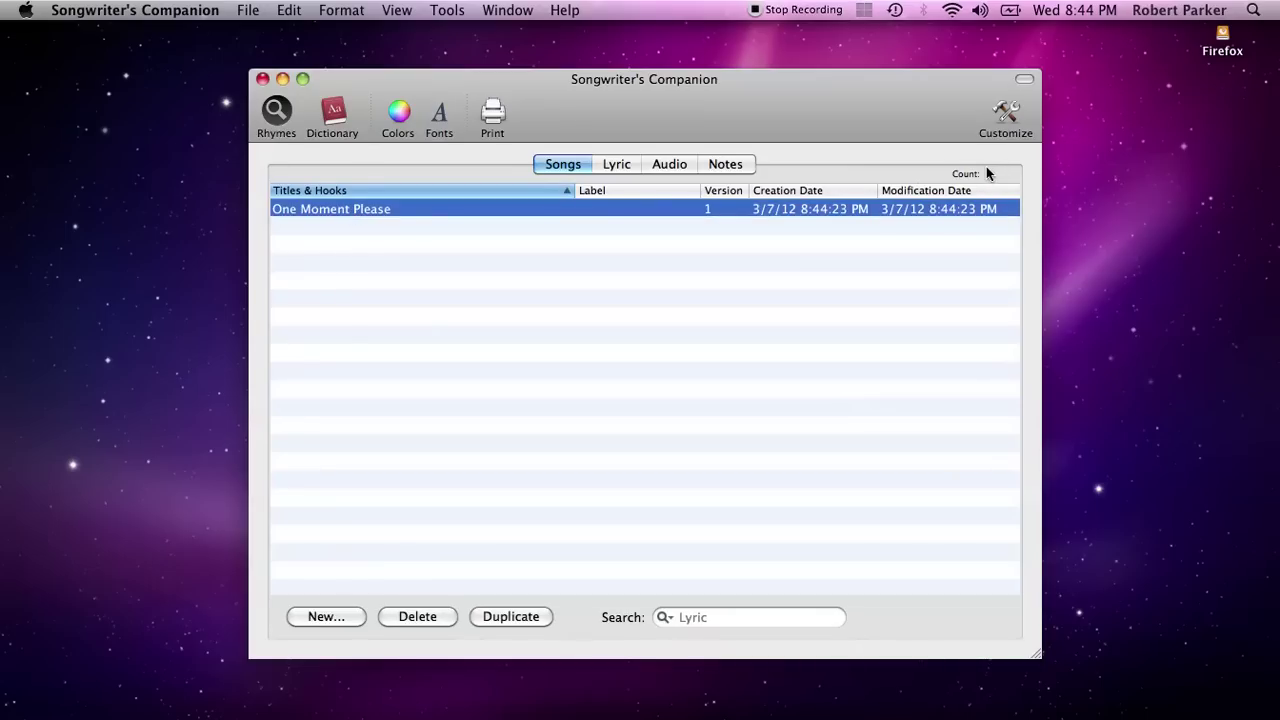
{"action": "left_click", "coordinate": [665, 258]}
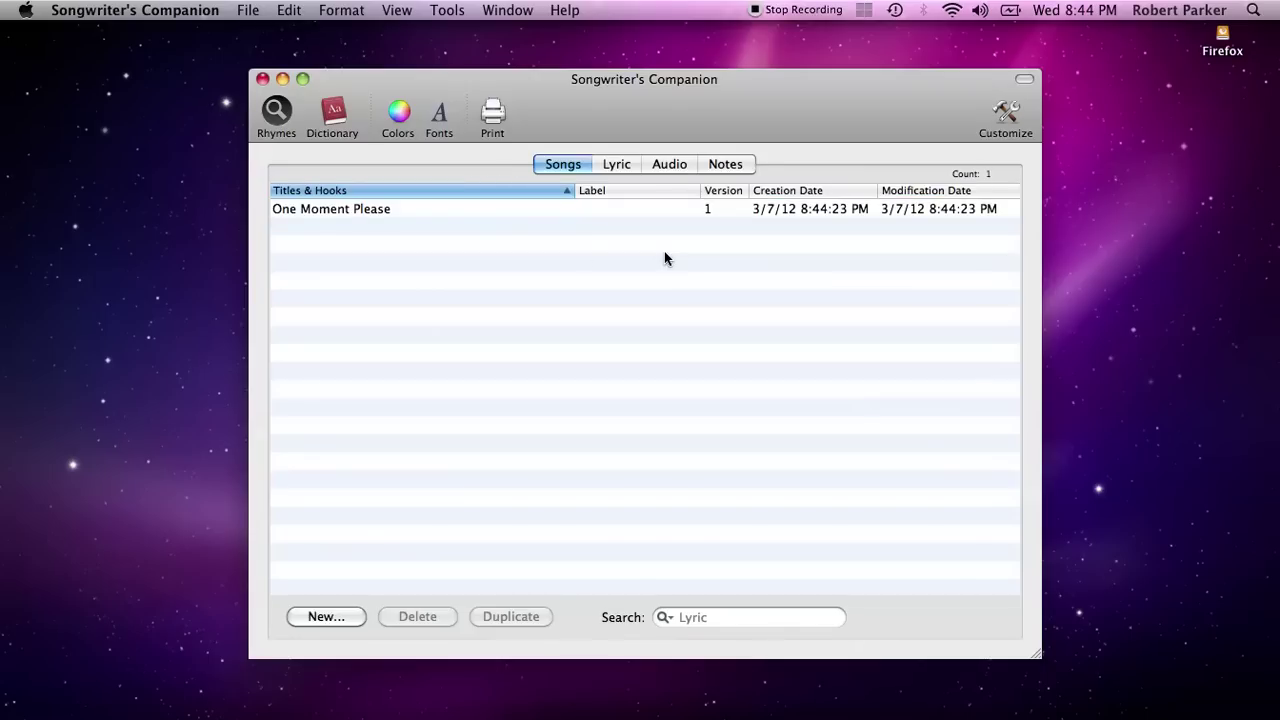
{"action": "left_click", "coordinate": [376, 209]}
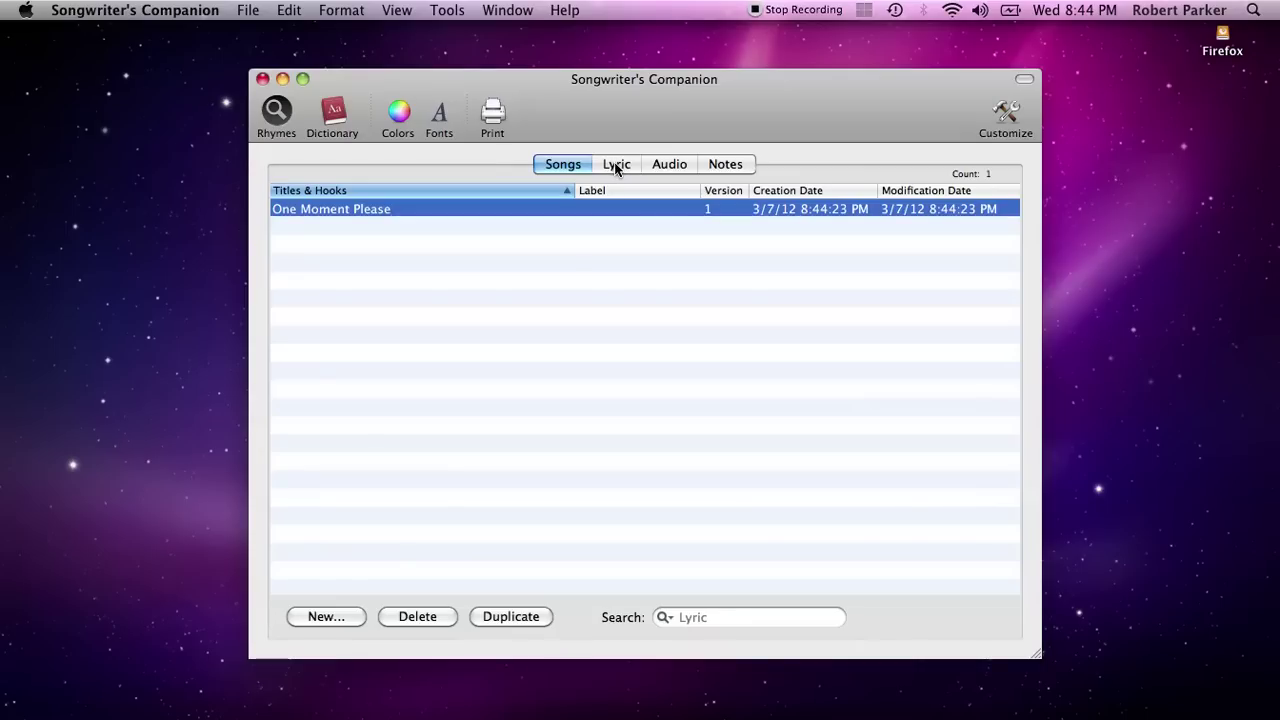
Open the One Moment Please lyric and type the 'verse' and 'chorus' headings
{"action": "left_click", "coordinate": [563, 263]}
{"action": "left_click", "coordinate": [426, 213]}
{"action": "left_click", "coordinate": [624, 165]}
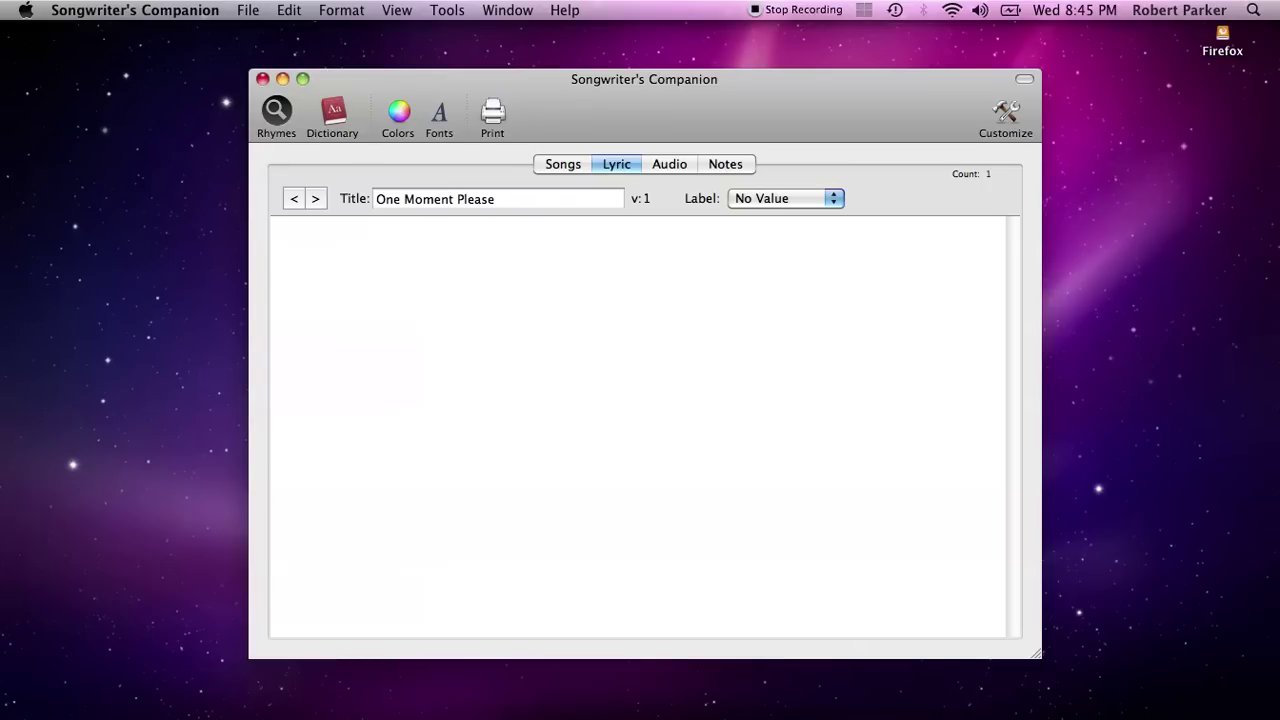
{"action": "type", "text": "verse"}
{"action": "key", "text": "Return"}
{"action": "key", "text": "Return"}
{"action": "key", "text": "Return"}
{"action": "type", "text": "chorus"}
Add three placeholder lyric lines below the chorus heading
{"action": "key", "text": "Return"}
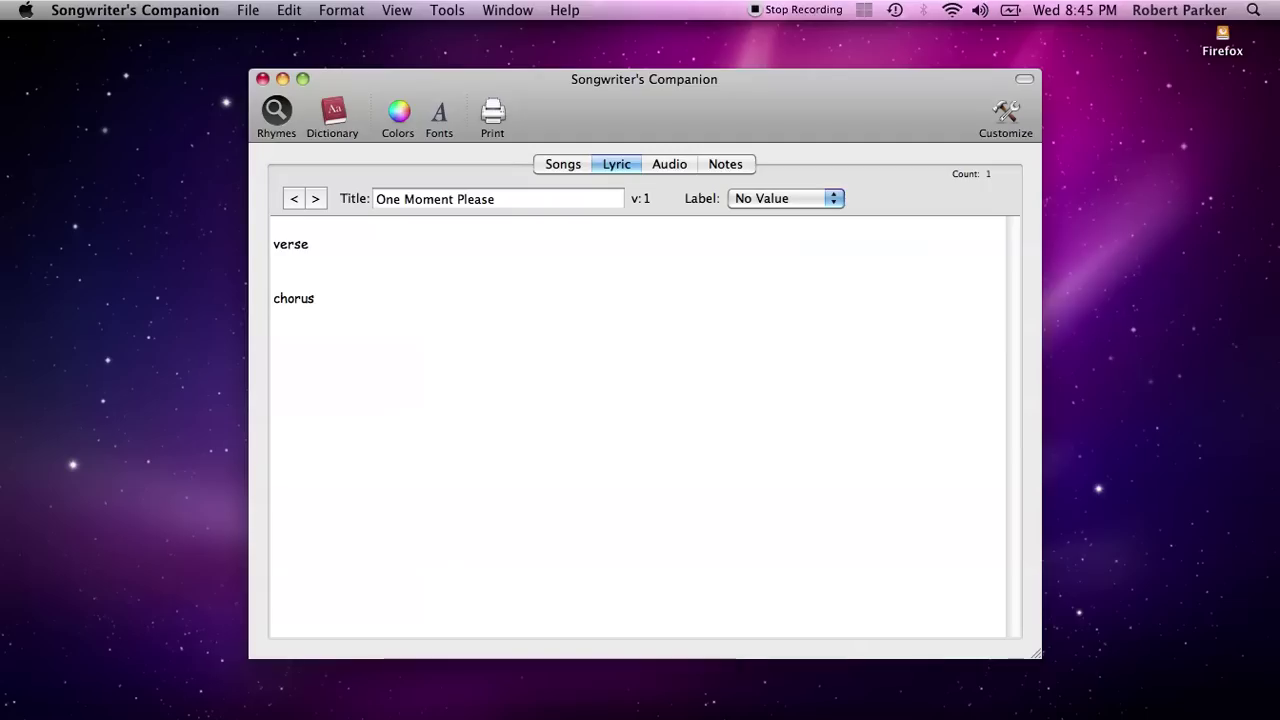
{"action": "key", "text": "Return"}
{"action": "type", "text": "slkjdfalskjdf;lajks;dfljka"}
{"action": "key", "text": "Return"}
{"action": "type", "text": "slkdjflsjkfweoiuwoeiuwroeiulskjfd"}
{"action": "key", "text": "Return"}
{"action": "key", "text": "Return"}
{"action": "key", "text": "Return"}
{"action": "type", "text": "slfdksjdfjsldfjks"}
{"action": "key", "text": "Return"}
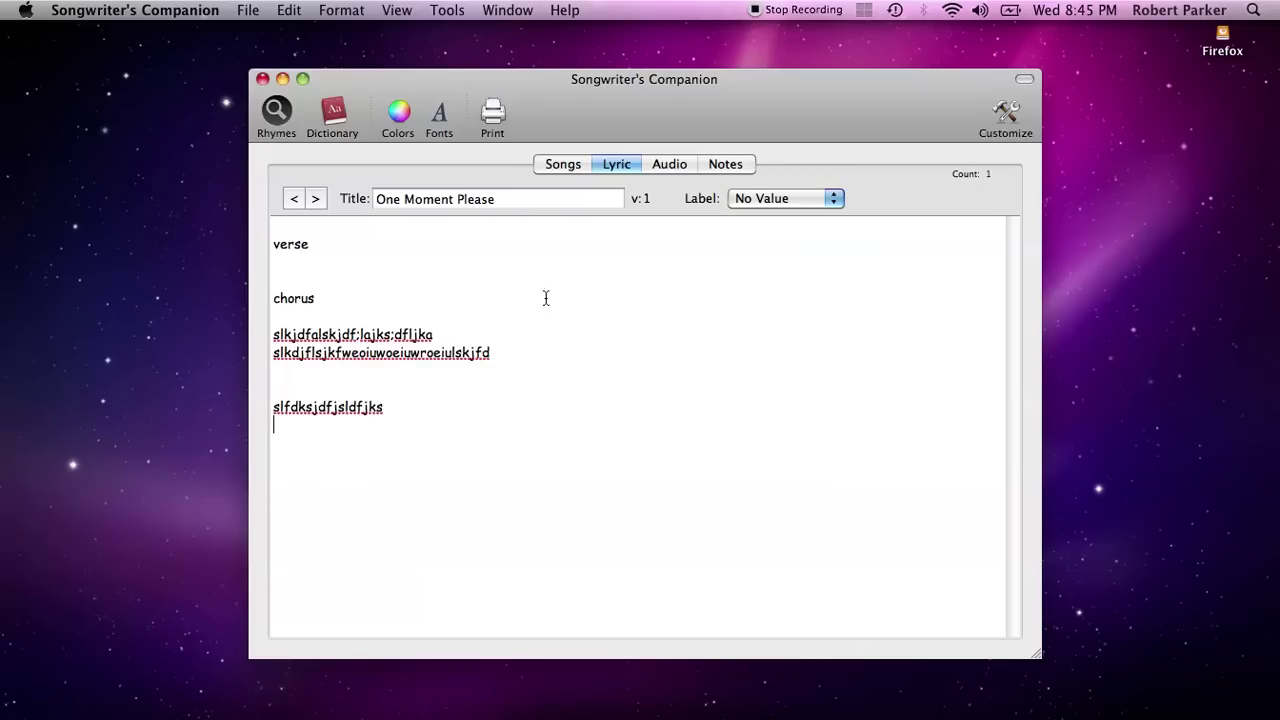
Move the first two placeholder lines up under the verse heading
{"action": "left_click_drag", "start_coordinate": [350, 443], "coordinate": [245, 231]}
{"action": "key", "text": "super+plus"}
{"action": "key", "text": "super+plus"}
{"action": "key", "text": "super+plus"}
{"action": "key", "text": "super+plus"}
{"action": "key", "text": "super+minus"}
{"action": "key", "text": "super+minus"}
{"action": "key", "text": "super+minus"}
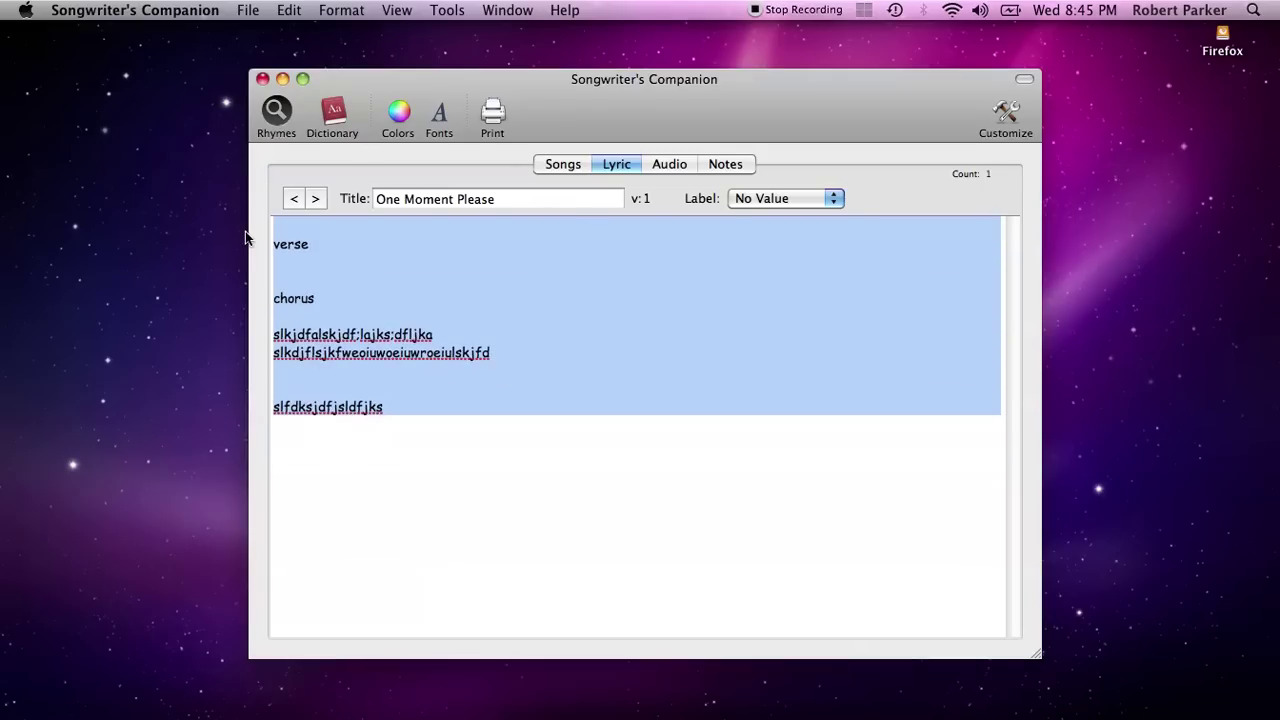
{"action": "left_click", "coordinate": [410, 388]}
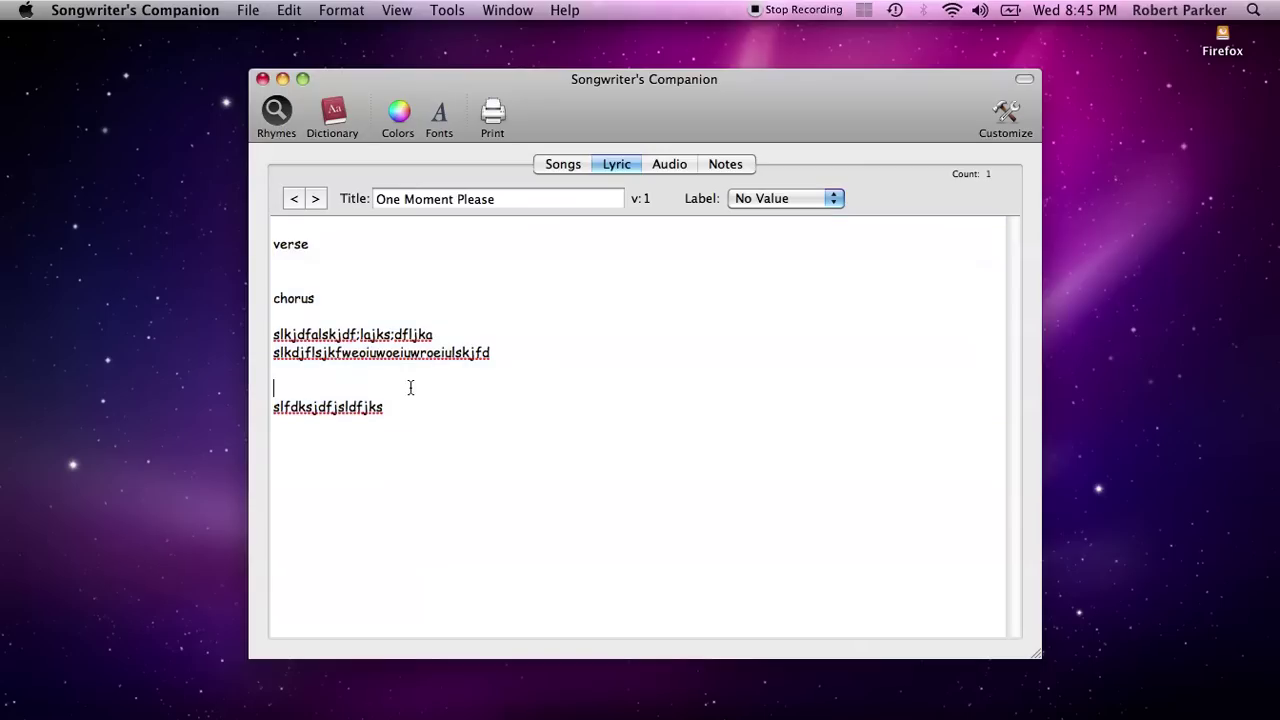
{"action": "left_click_drag", "start_coordinate": [332, 385], "coordinate": [320, 276]}
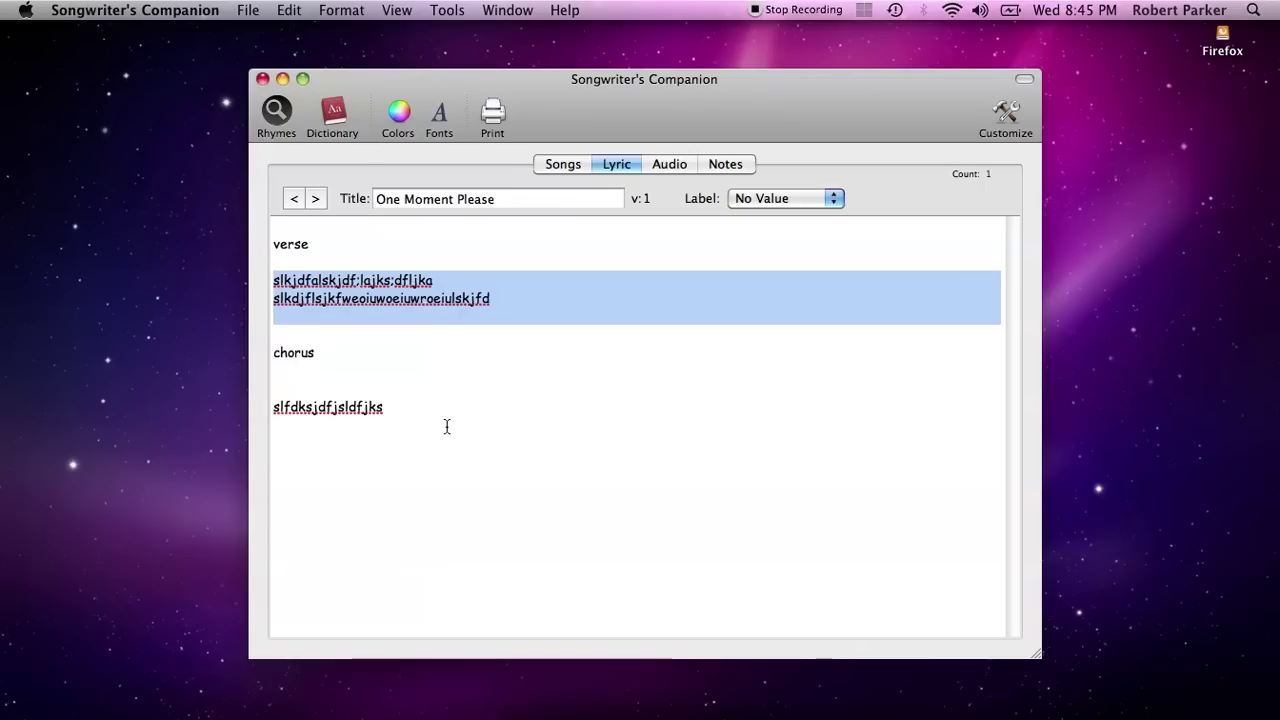
Bold the whole One Moment Please lyric and enlarge it to 18 pt Comic Sans MS
{"action": "left_click", "coordinate": [438, 120]}
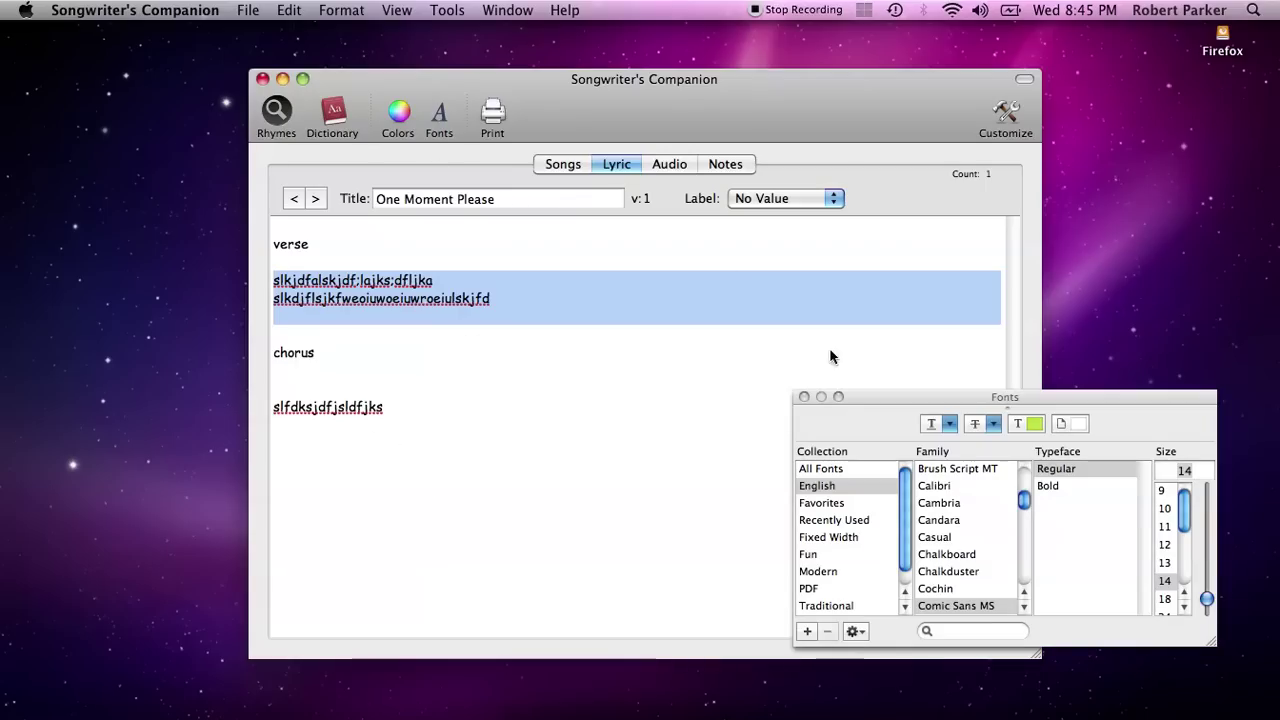
{"action": "left_click", "coordinate": [1048, 488]}
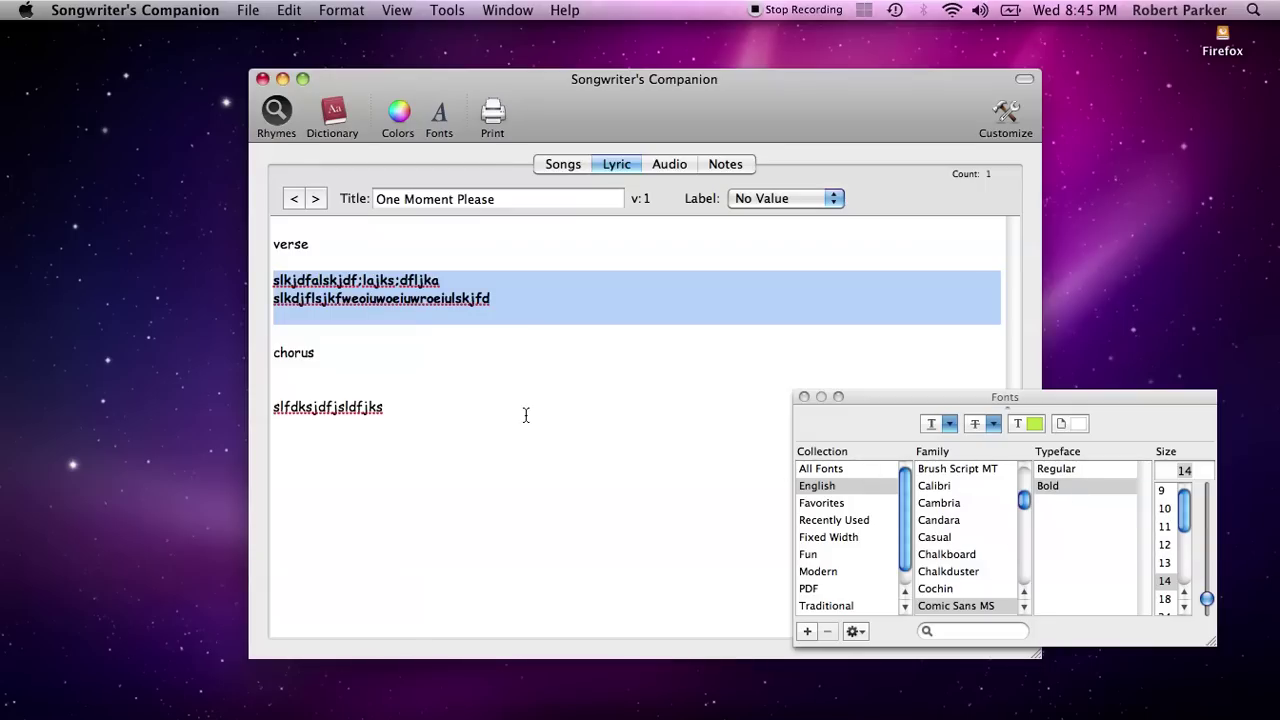
{"action": "key", "text": "super+a"}
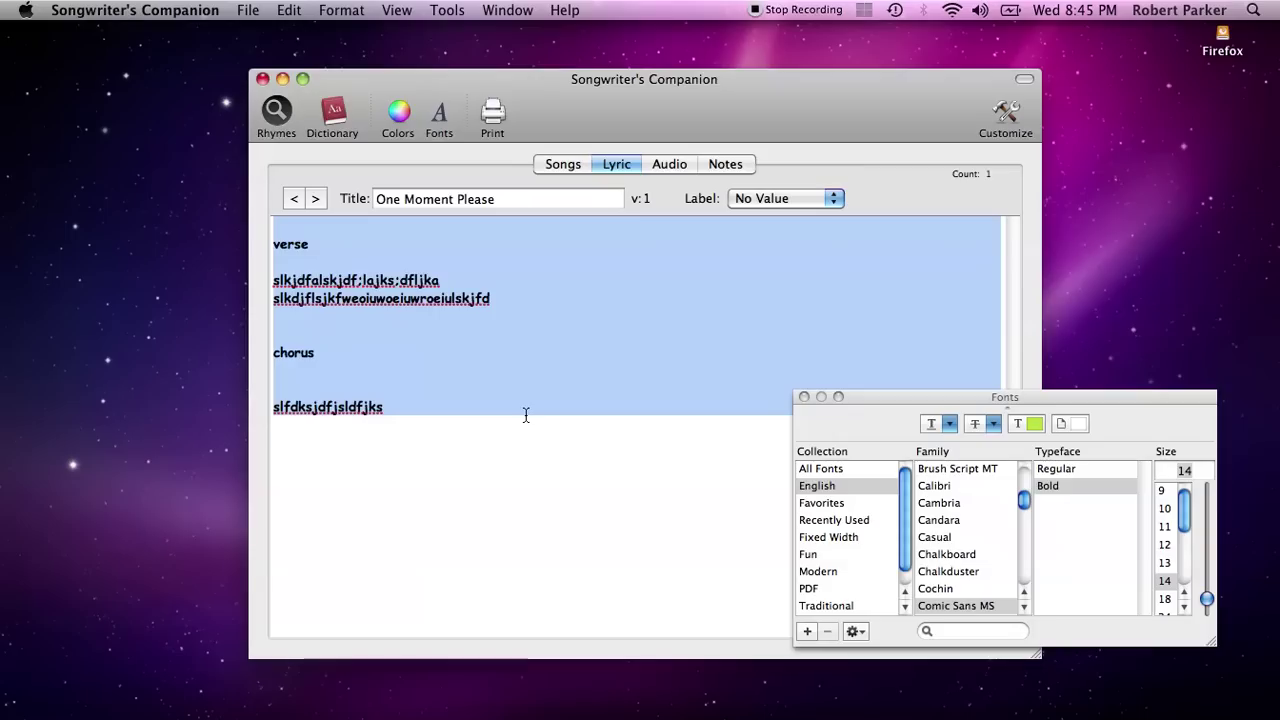
{"action": "key", "text": "super+b"}
{"action": "key", "text": "super+b"}
{"action": "key", "text": "super+plus"}
{"action": "key", "text": "super+plus"}
{"action": "key", "text": "super+plus"}
{"action": "key", "text": "super+plus"}
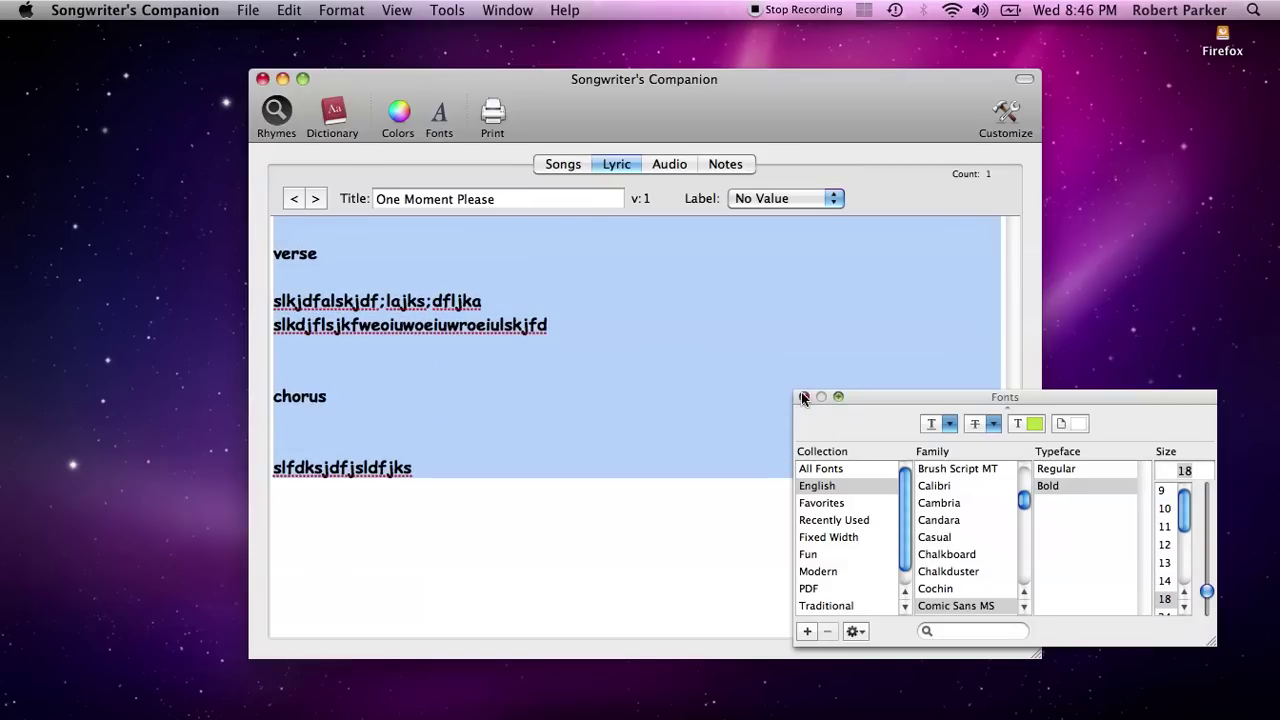
{"action": "left_click", "coordinate": [805, 398]}
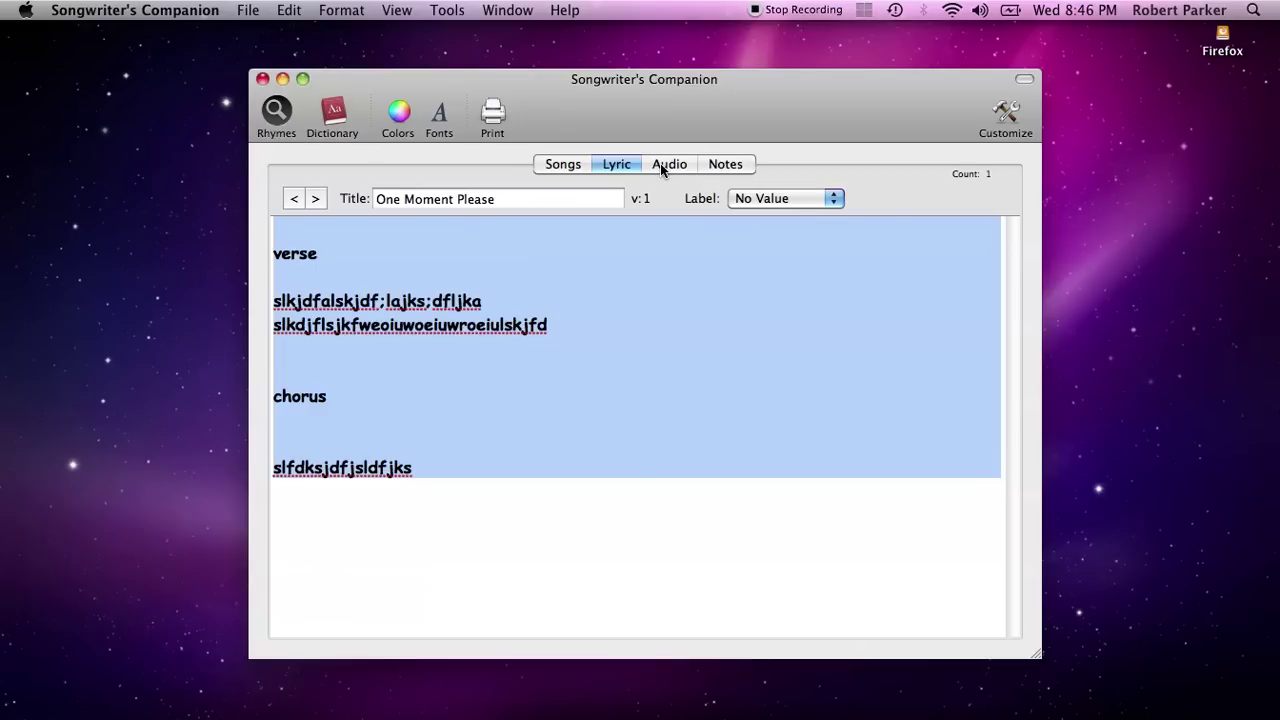
{"action": "left_click", "coordinate": [650, 325]}
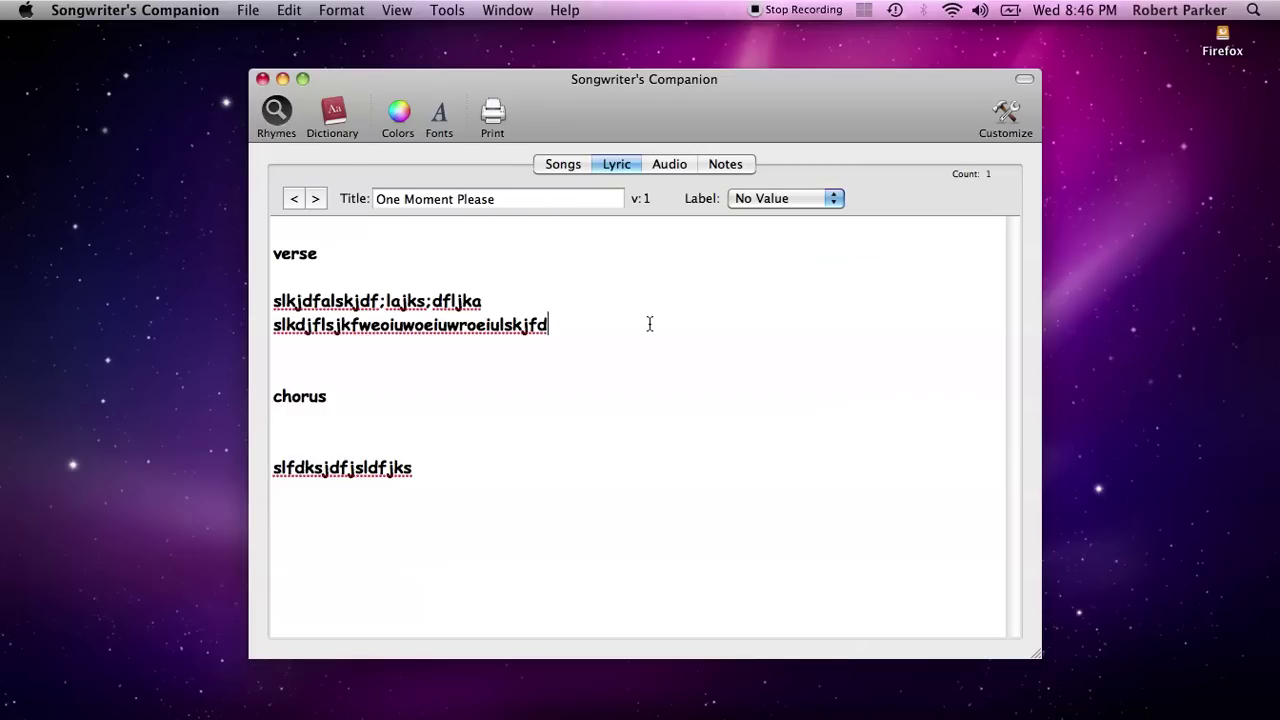
Record an audio clip named 'chords for bridge', play it back, and select it
{"action": "left_click", "coordinate": [671, 166]}
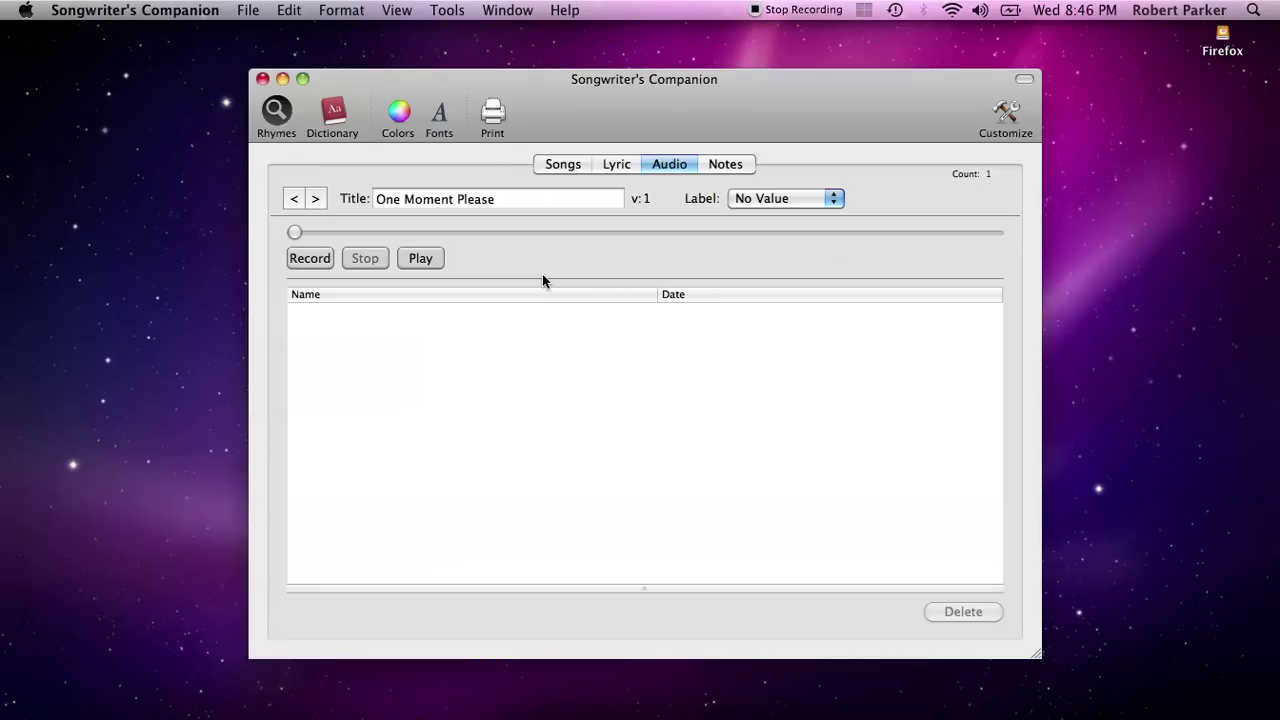
{"action": "left_click", "coordinate": [315, 260]}
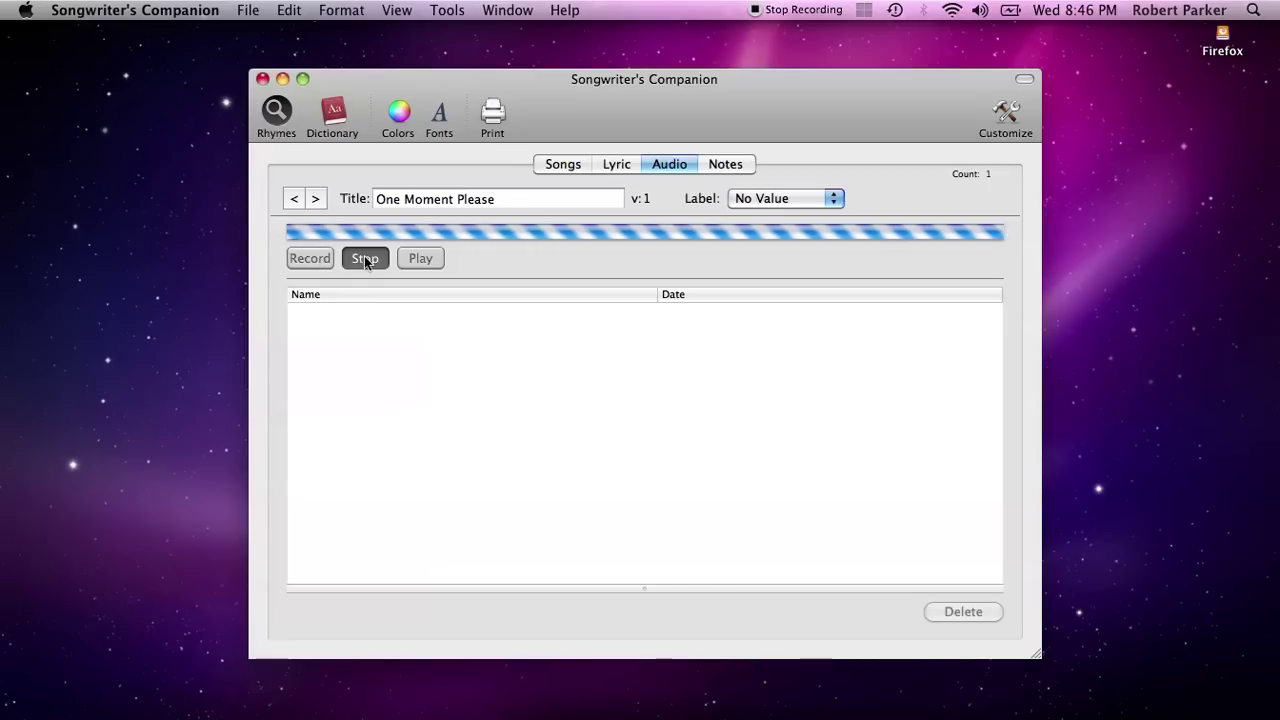
{"action": "left_click", "coordinate": [365, 260]}
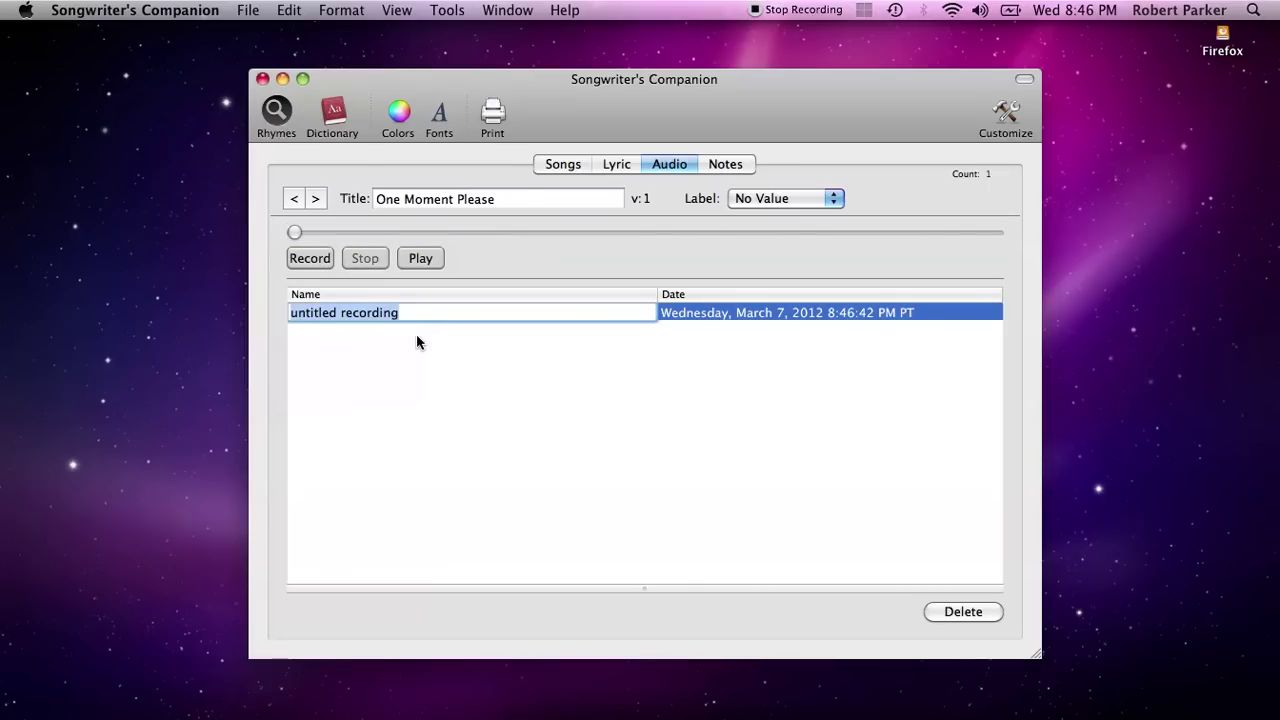
{"action": "type", "text": "chords for "}
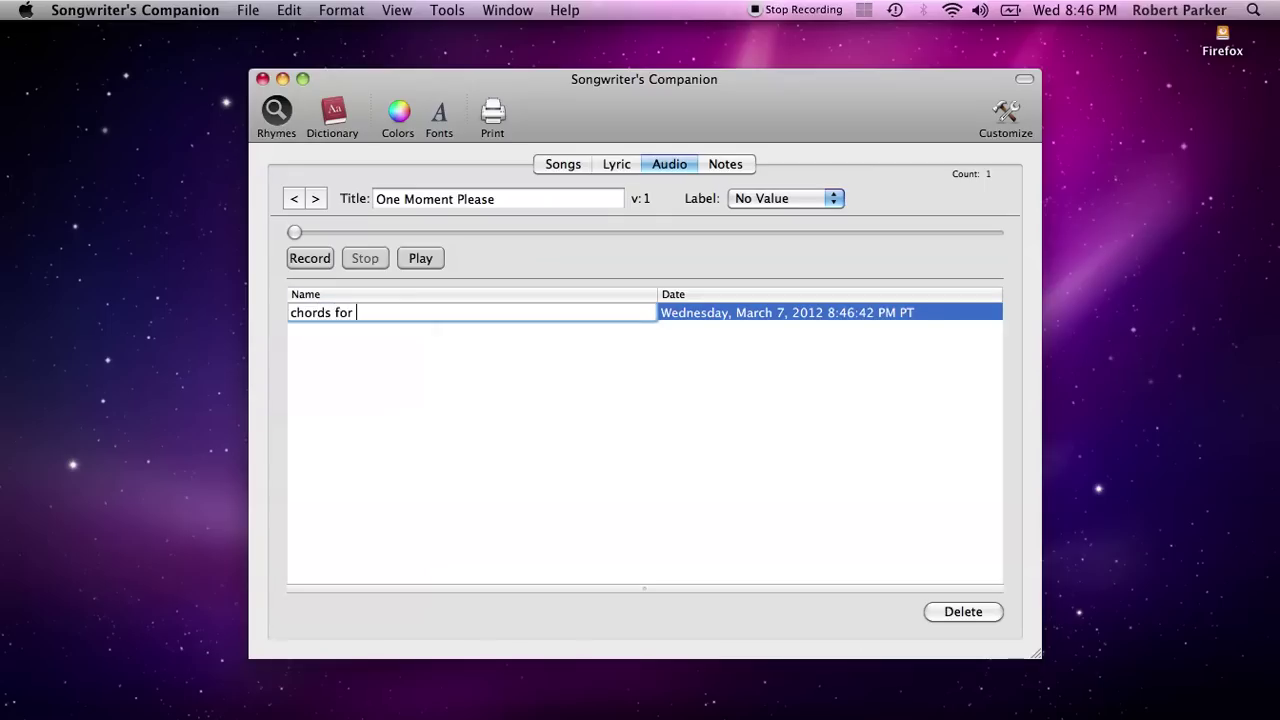
{"action": "type", "text": "bridge"}
{"action": "key", "text": "Return"}
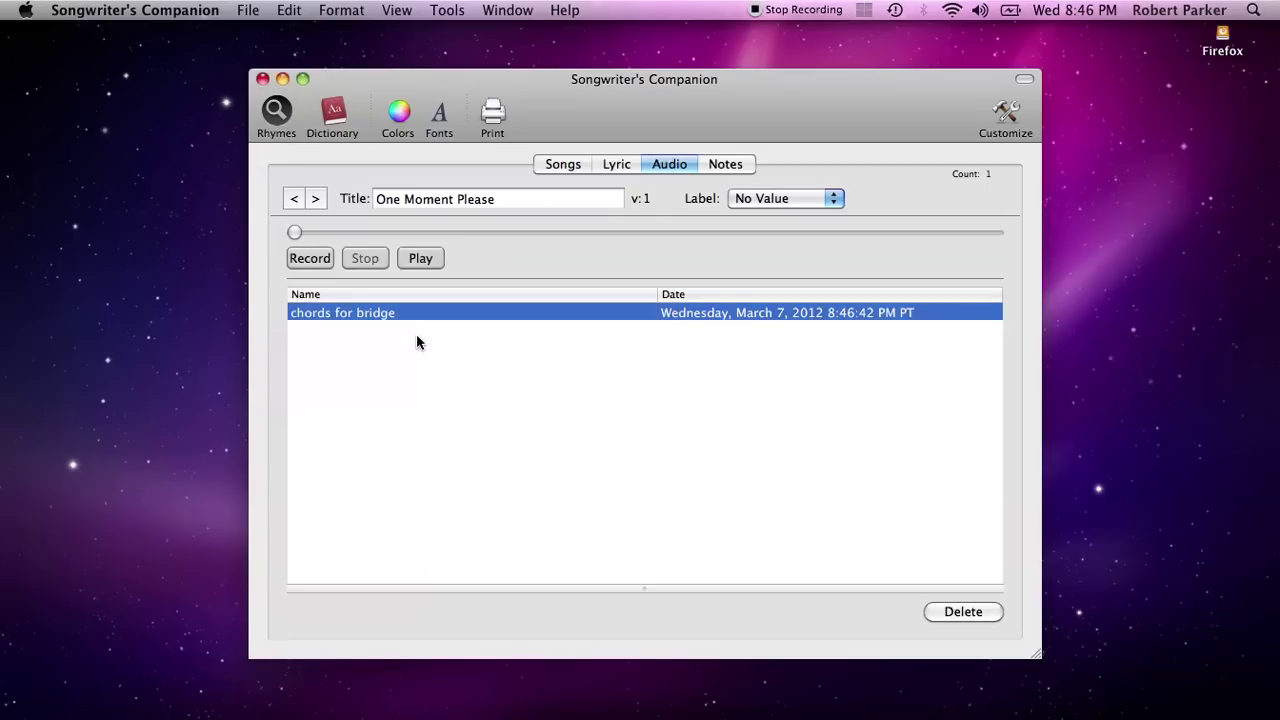
{"action": "left_click", "coordinate": [414, 262]}
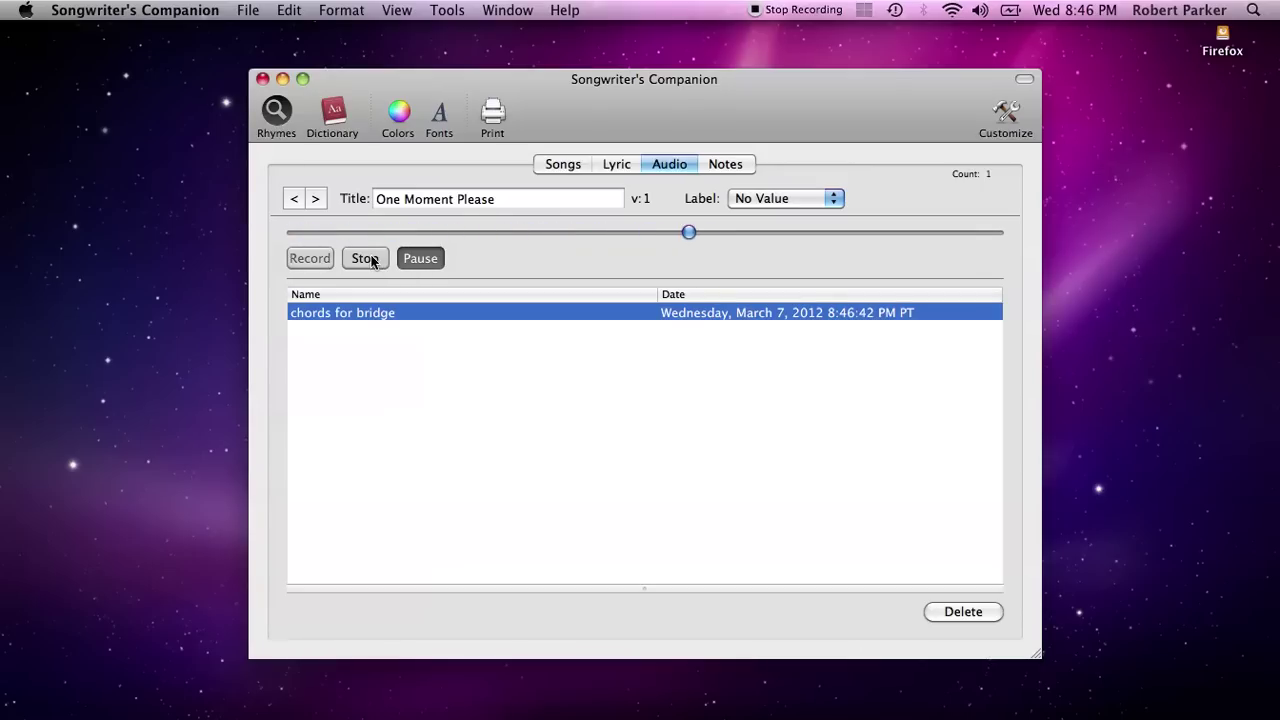
{"action": "left_click", "coordinate": [370, 259]}
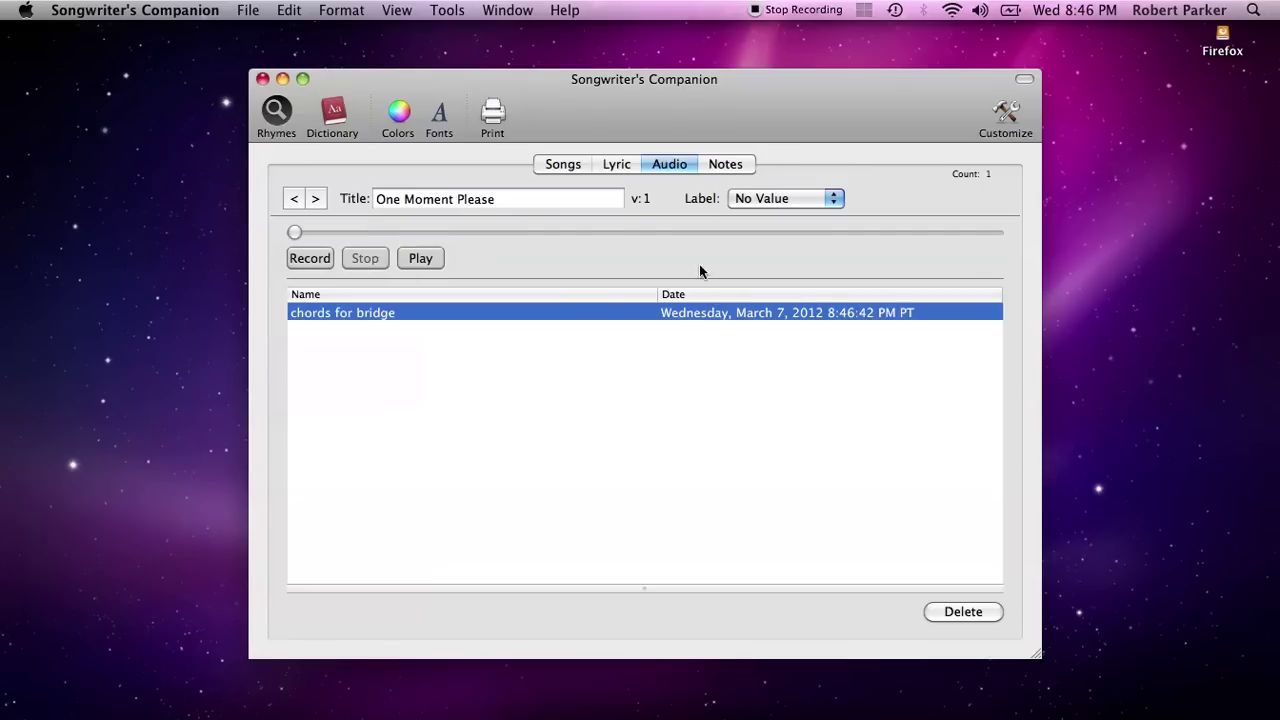
{"action": "left_click", "coordinate": [723, 351]}
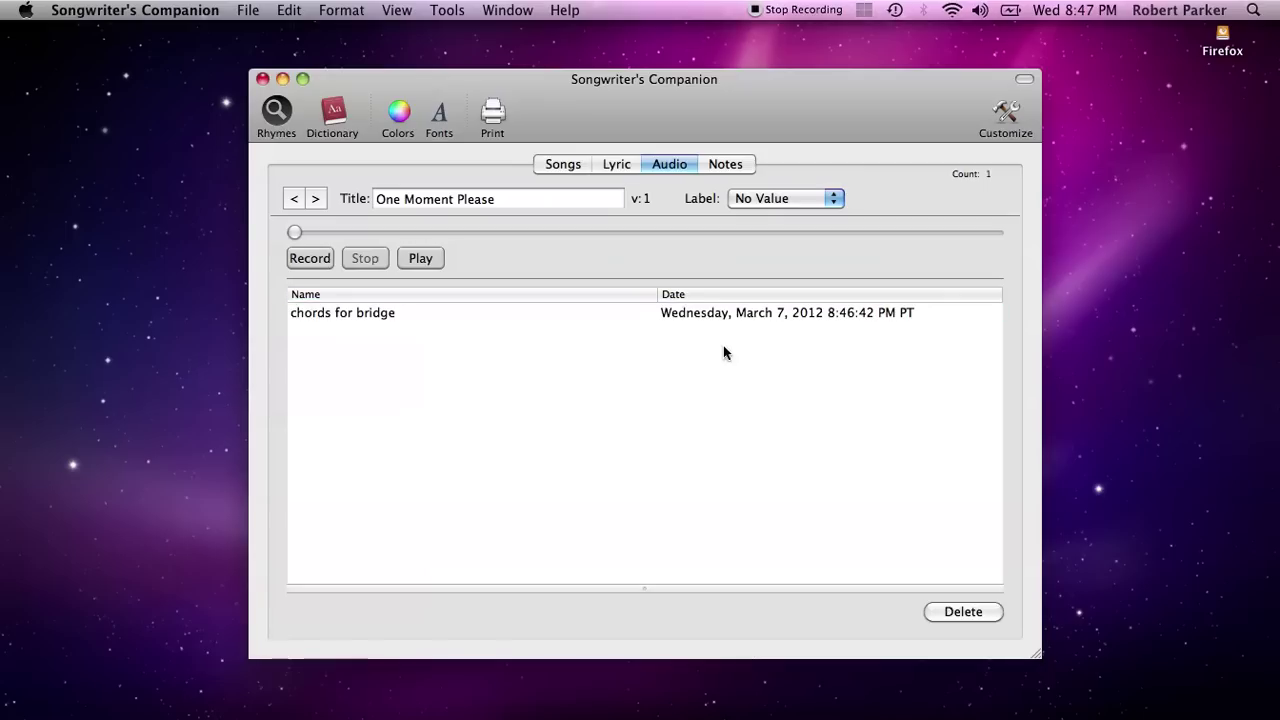
{"action": "left_click", "coordinate": [607, 313]}
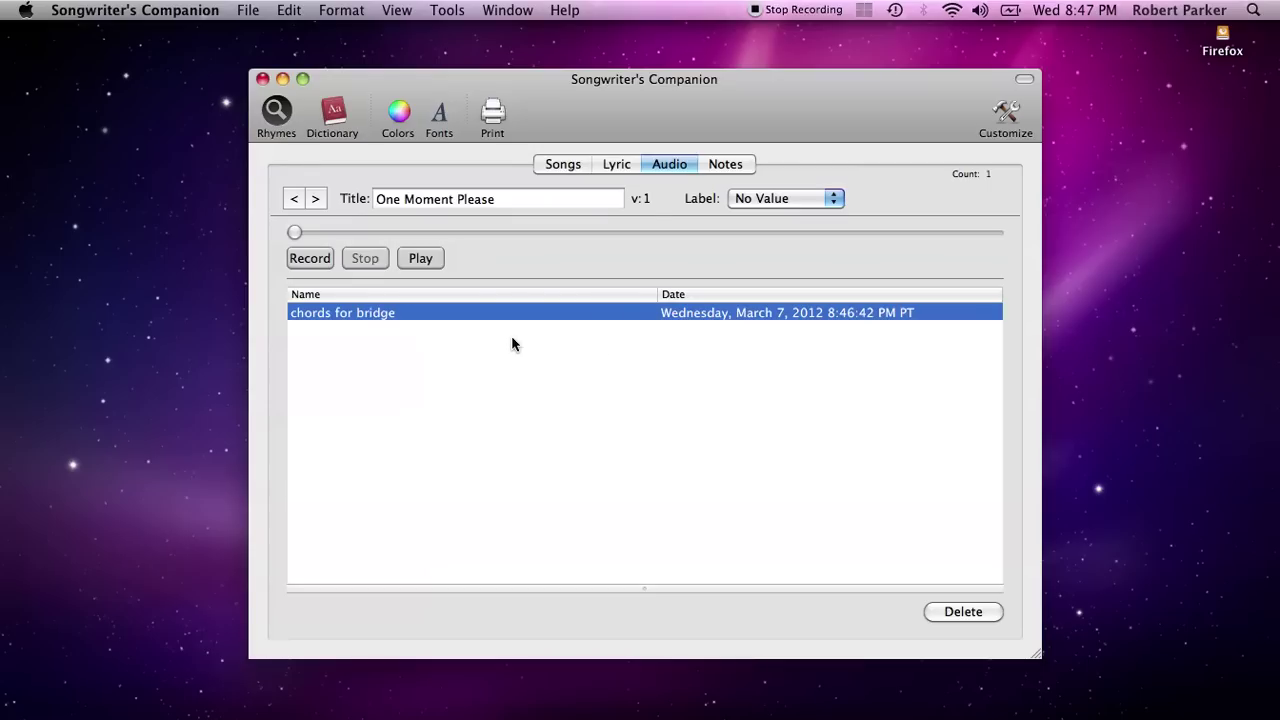
Add a note named 'pitch note' to One Moment Please
{"action": "left_click", "coordinate": [721, 164]}
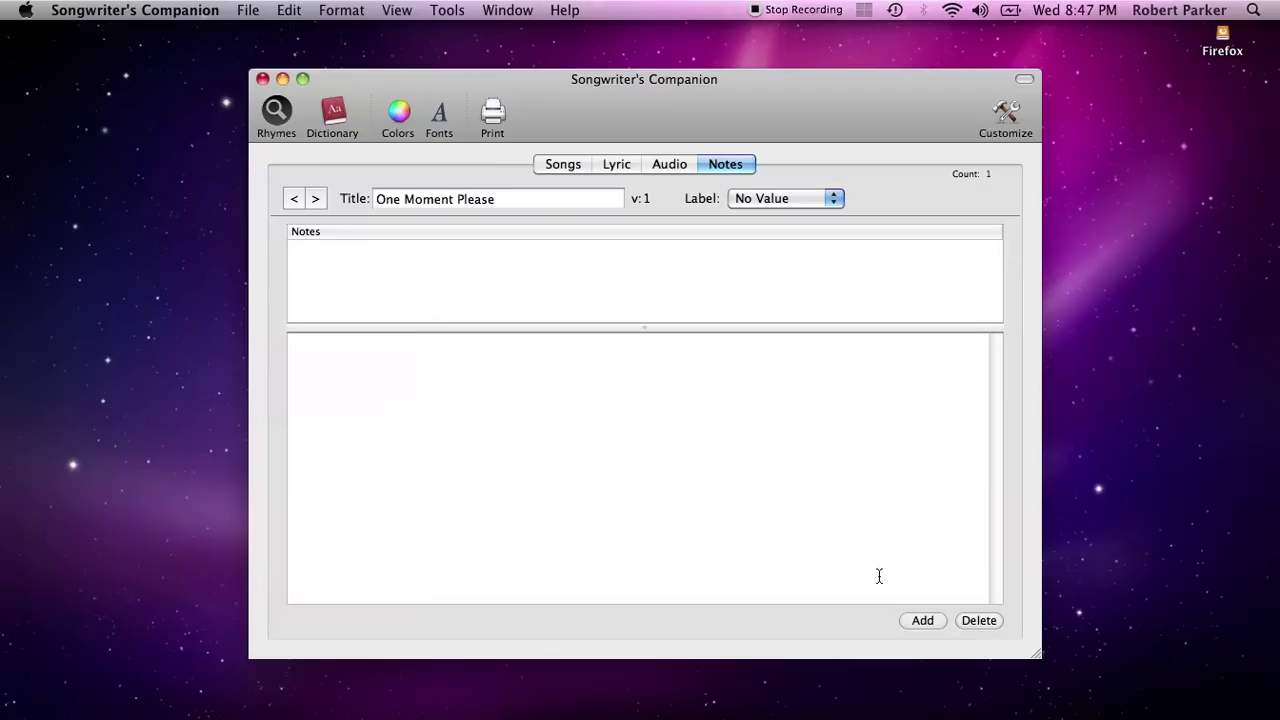
{"action": "left_click", "coordinate": [922, 620]}
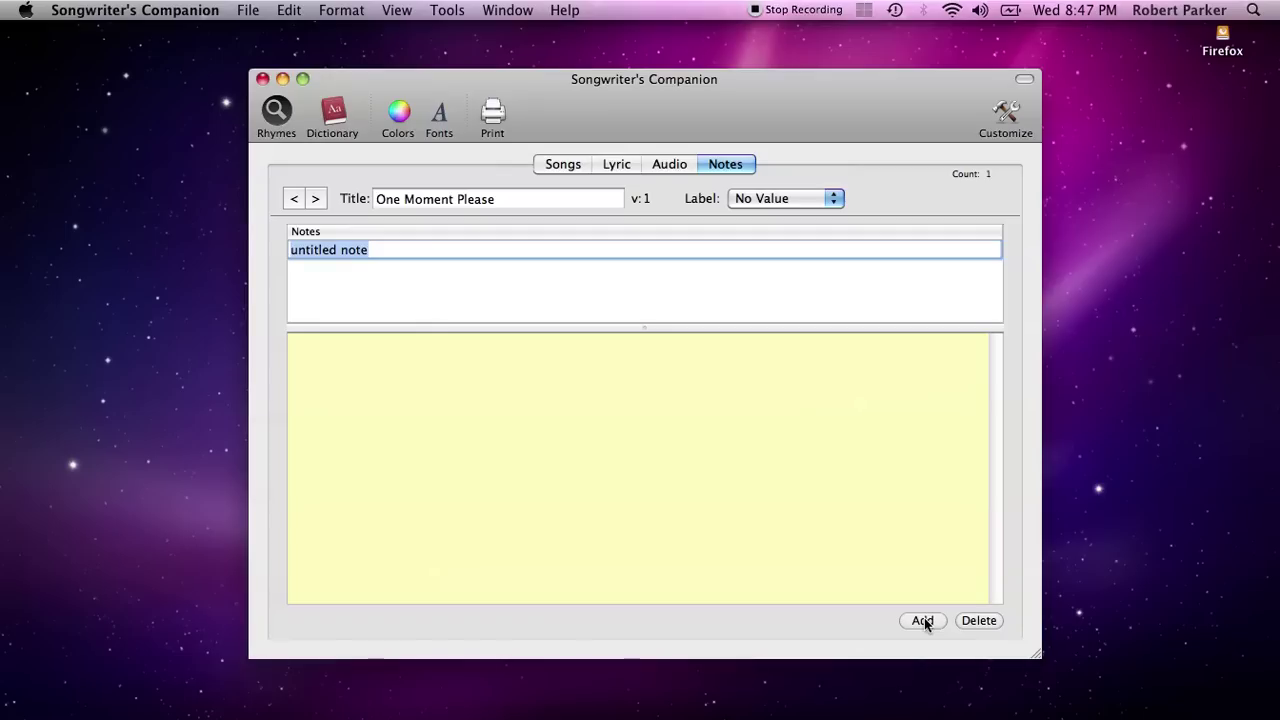
{"action": "type", "text": "p"}
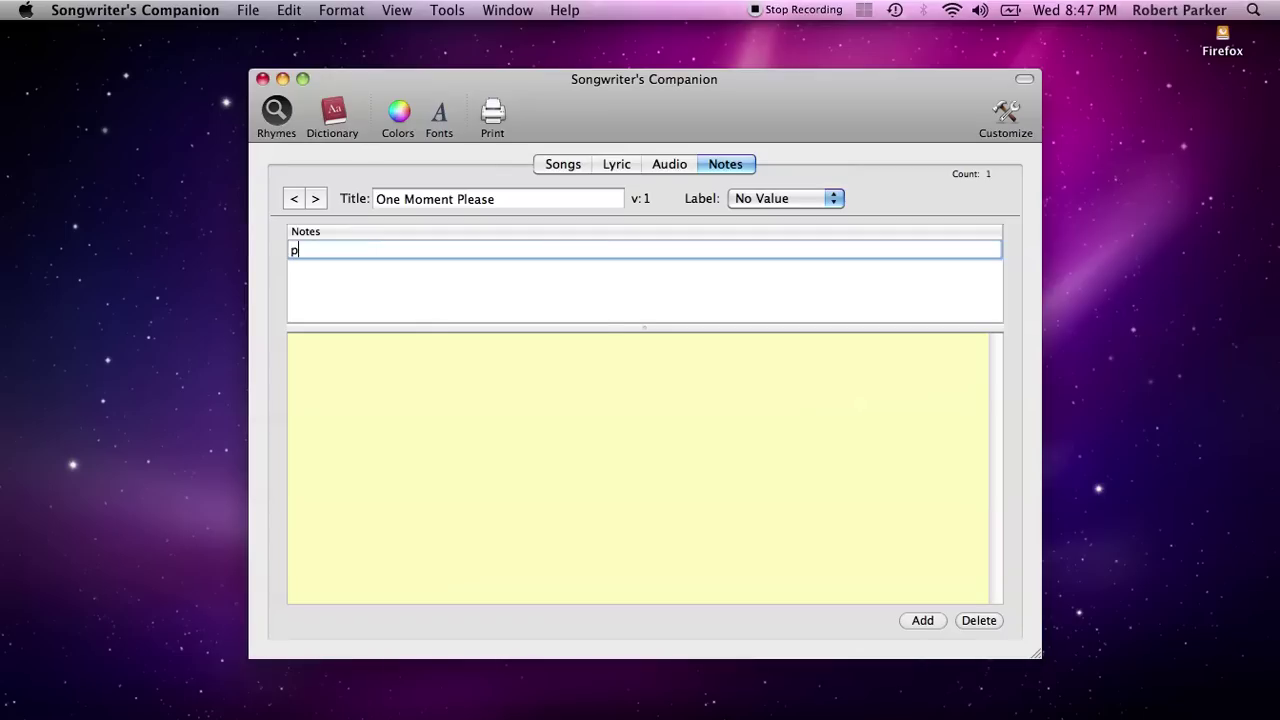
{"action": "type", "text": "itch note"}
{"action": "key", "text": "Return"}
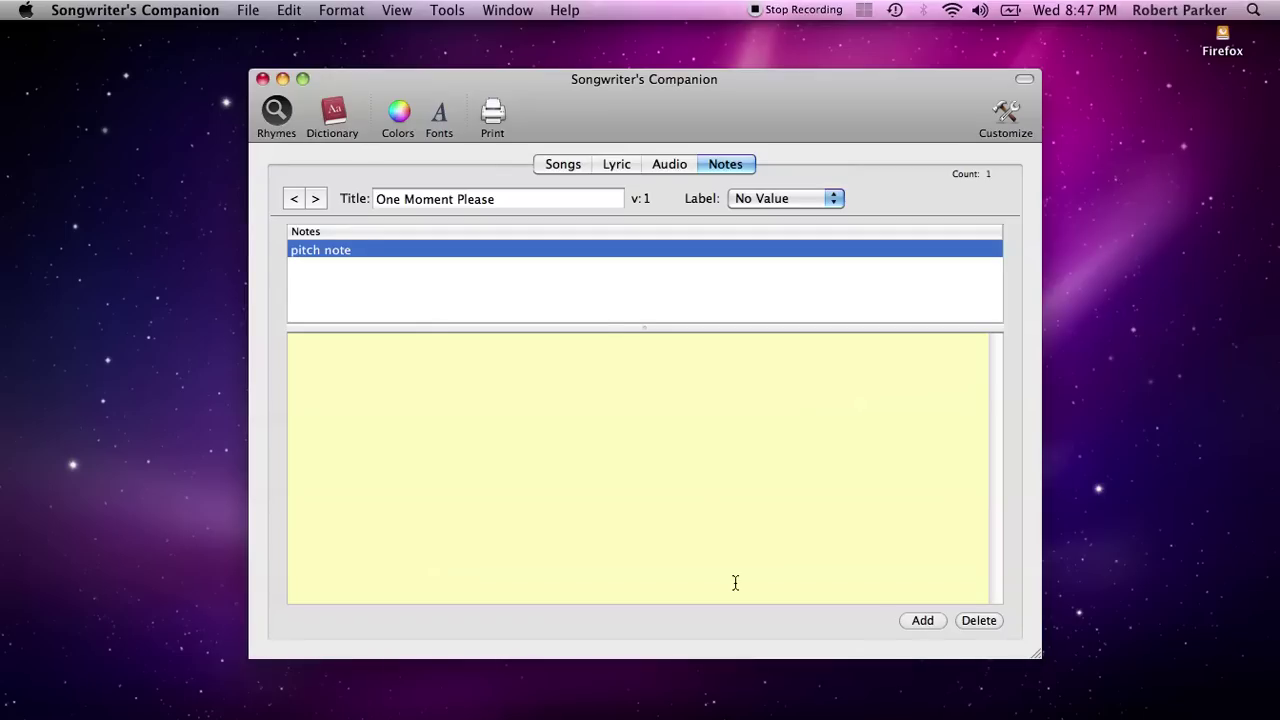
Write a line in the note saying a contact passed, and enlarge its text
{"action": "left_click", "coordinate": [713, 524]}
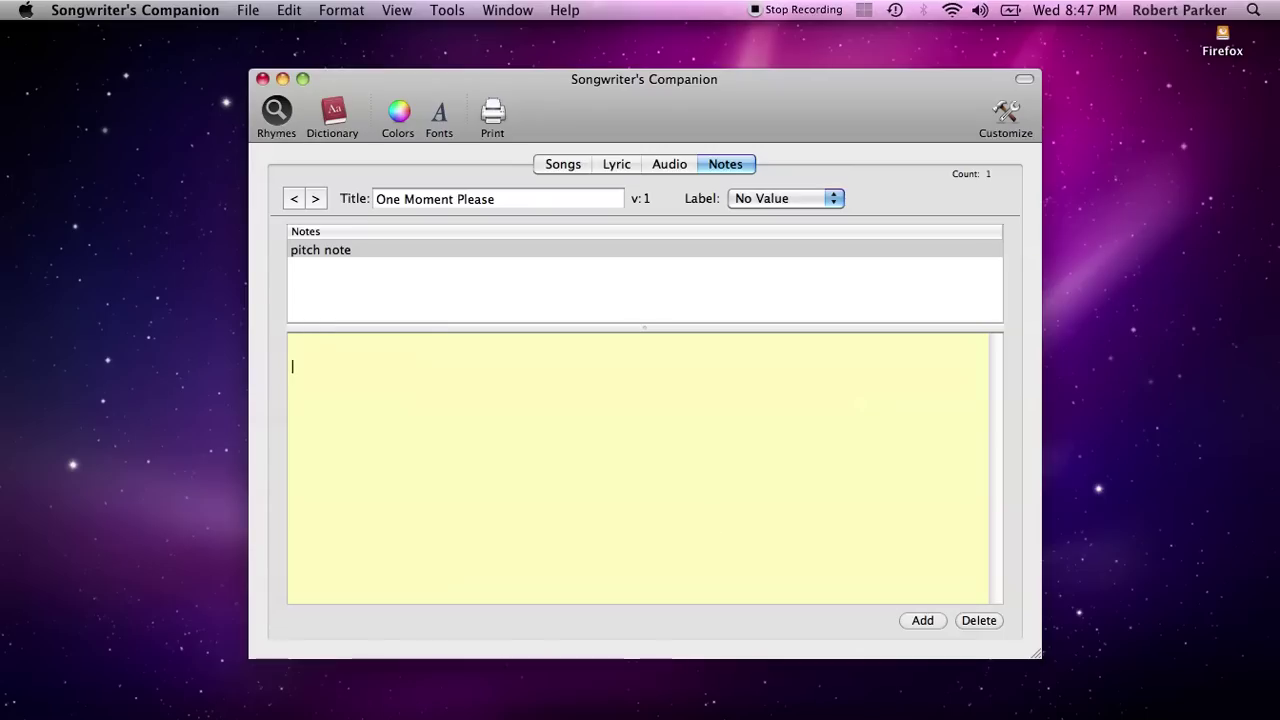
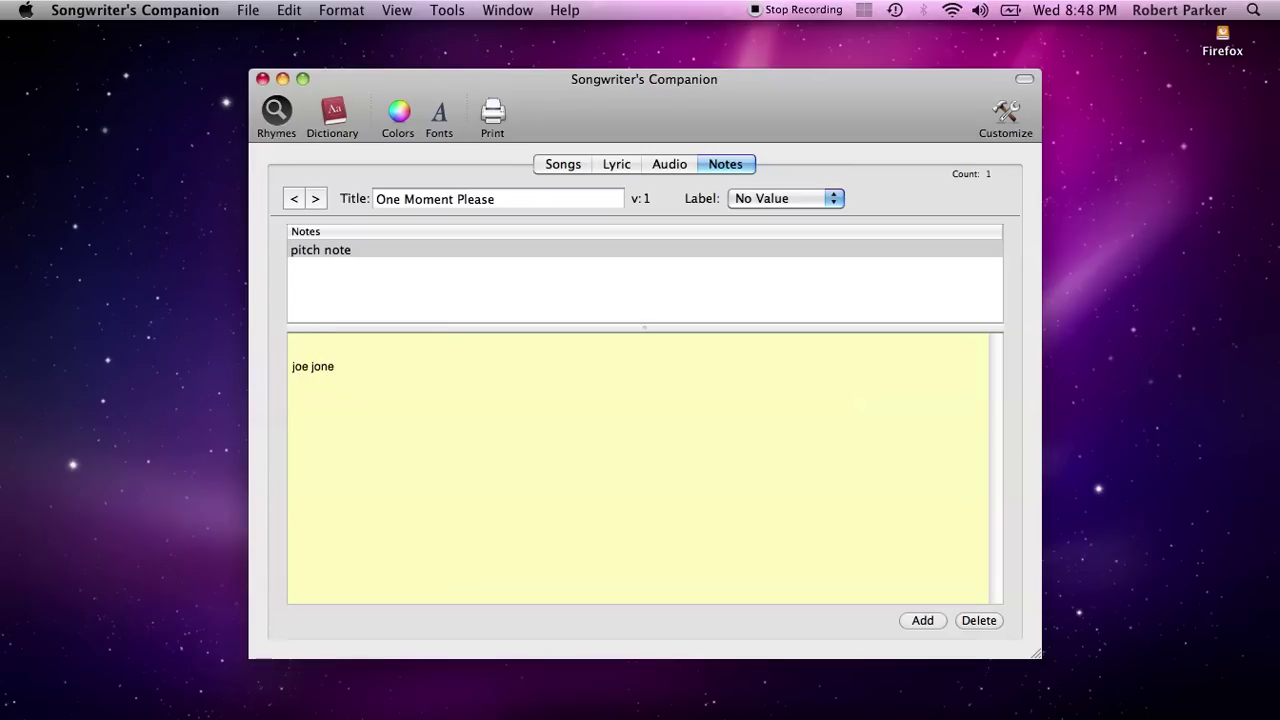
{"action": "key", "text": "Return"}
{"action": "left_click_drag", "start_coordinate": [322, 408], "coordinate": [267, 328]}
{"action": "key", "text": "super+plus"}
{"action": "key", "text": "super+plus"}
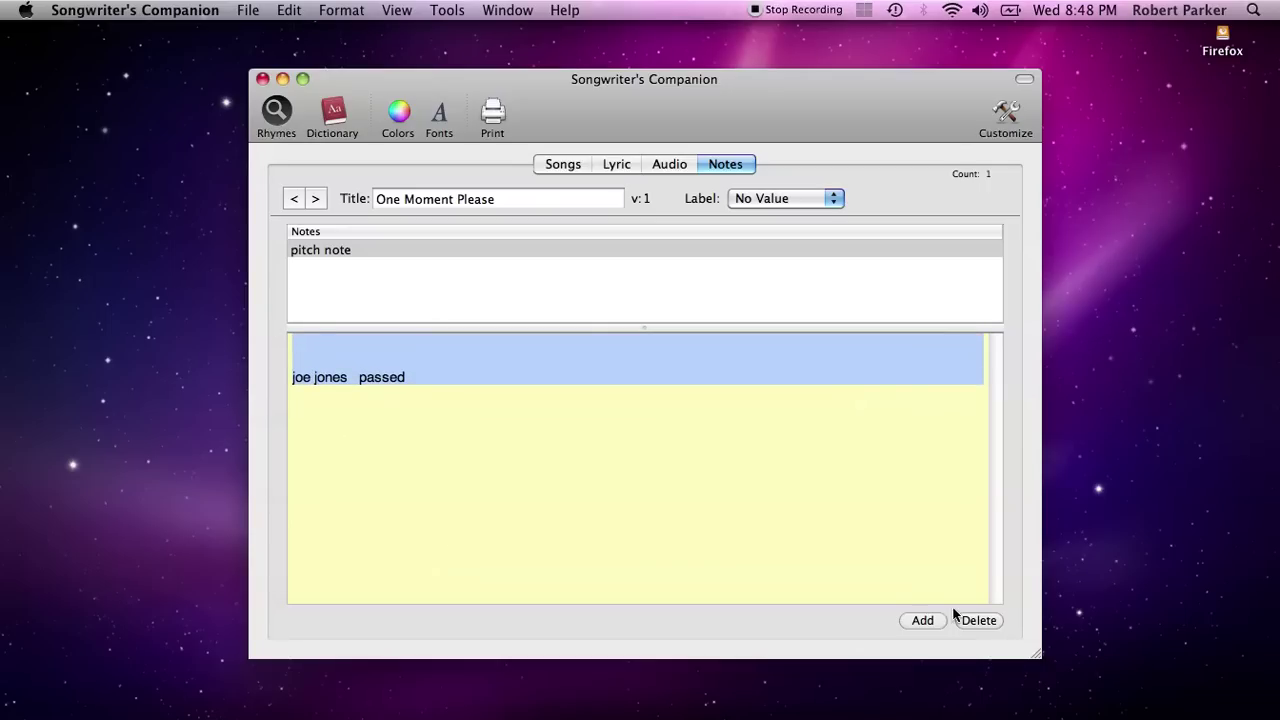
{"action": "left_click", "coordinate": [748, 555]}
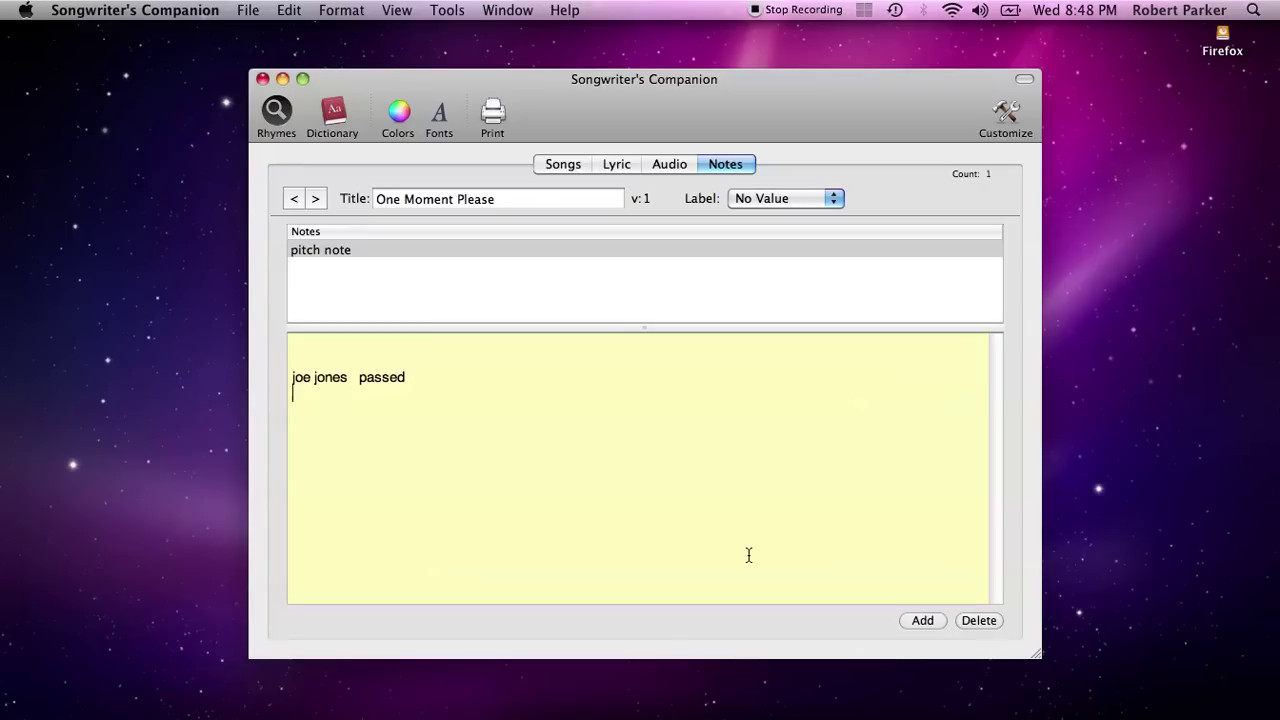
Set One Moment Please's label to rock from its lyric page
{"action": "left_click", "coordinate": [576, 164]}
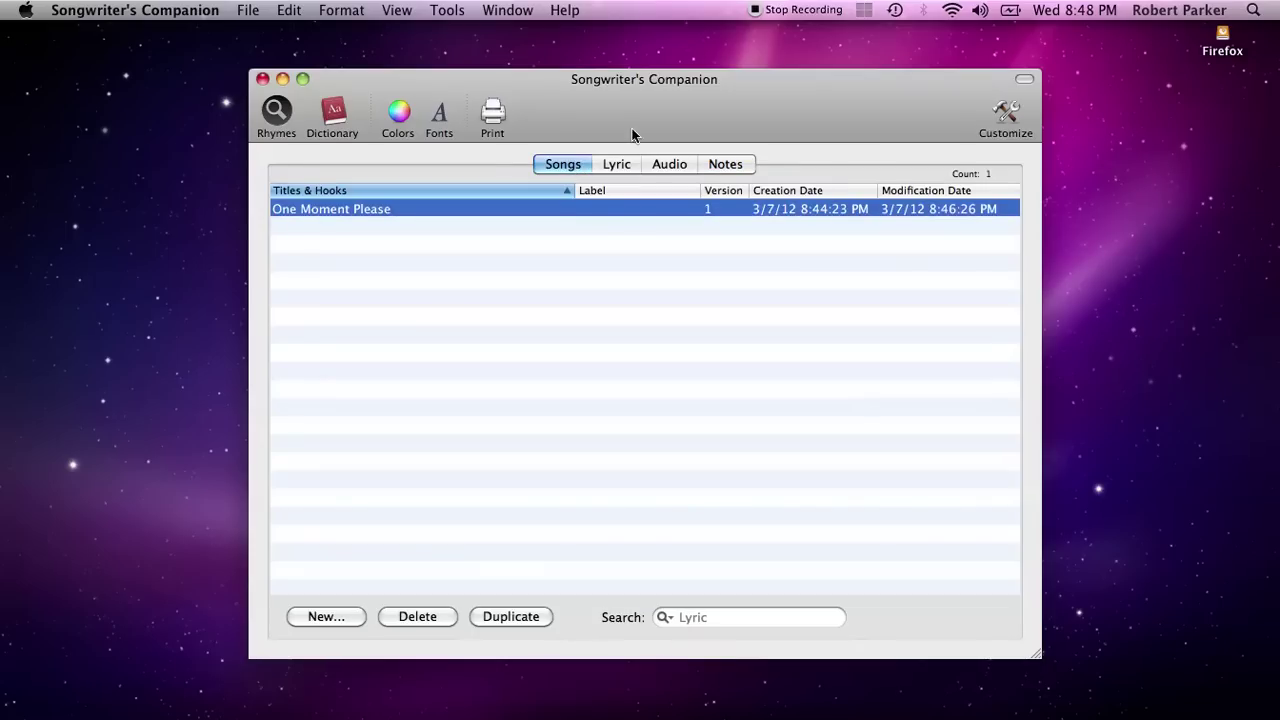
{"action": "left_click", "coordinate": [620, 164]}
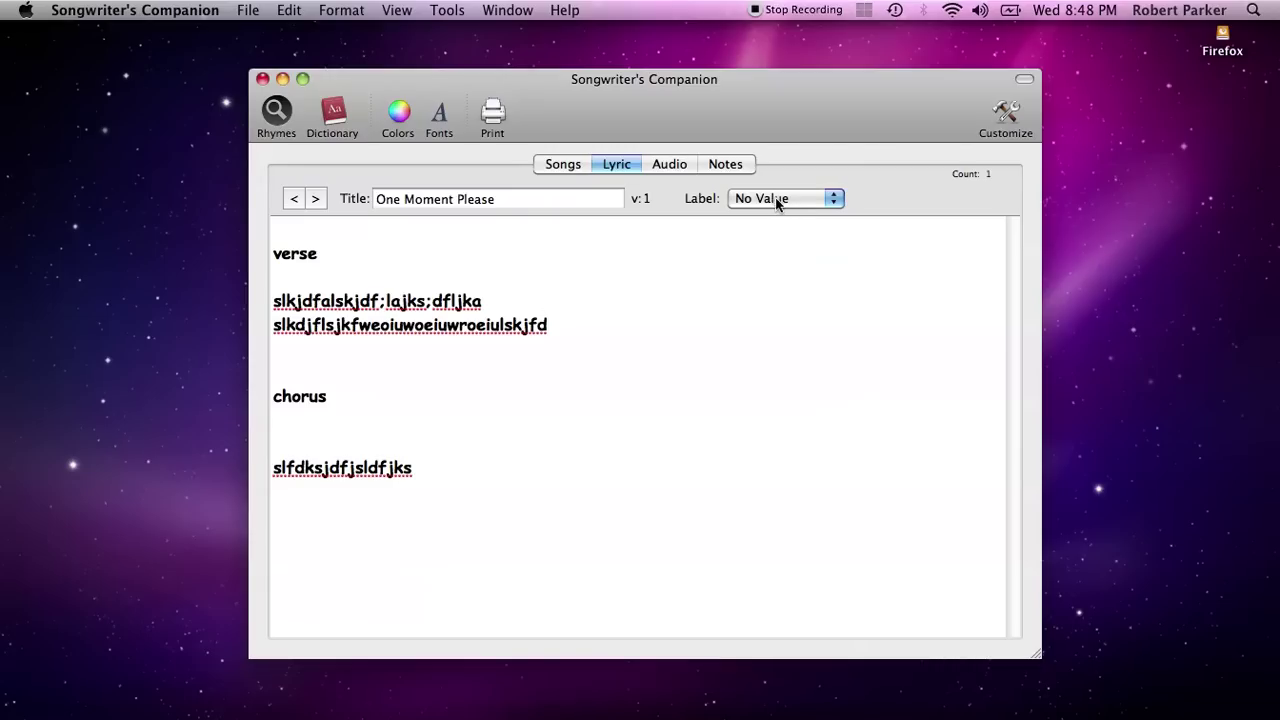
{"action": "left_click", "coordinate": [782, 198]}
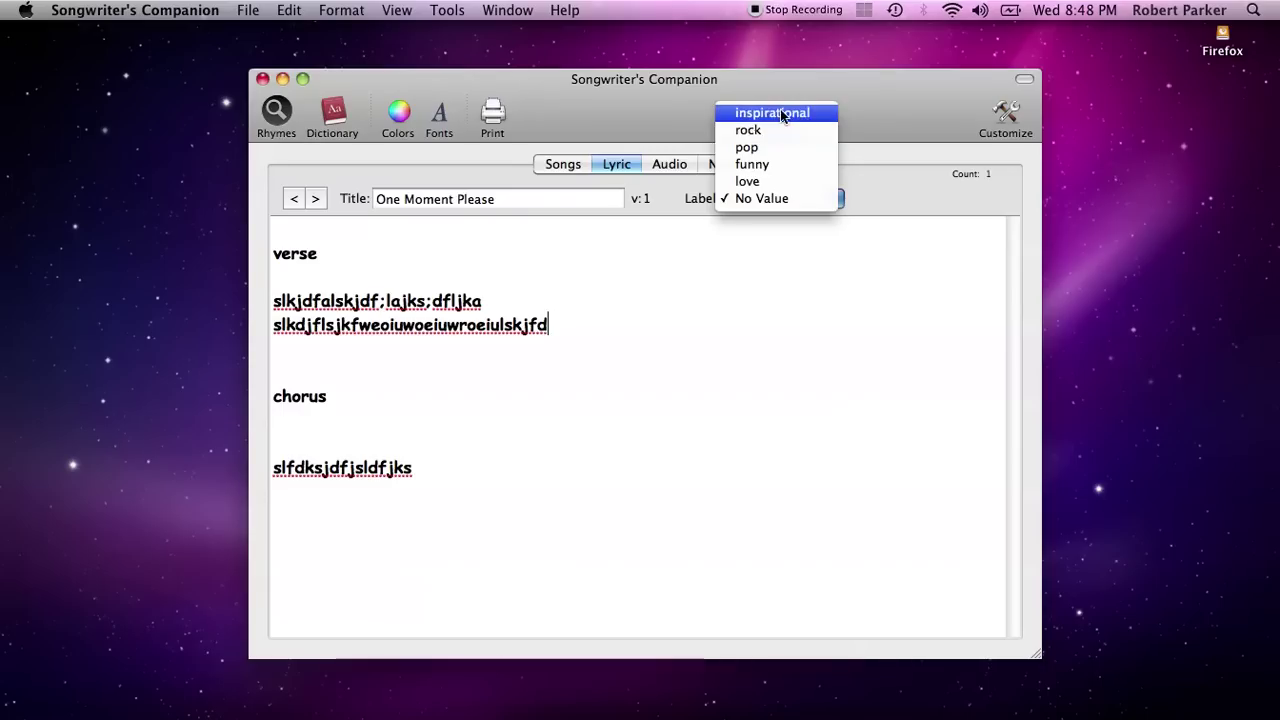
{"action": "left_click", "coordinate": [757, 133]}
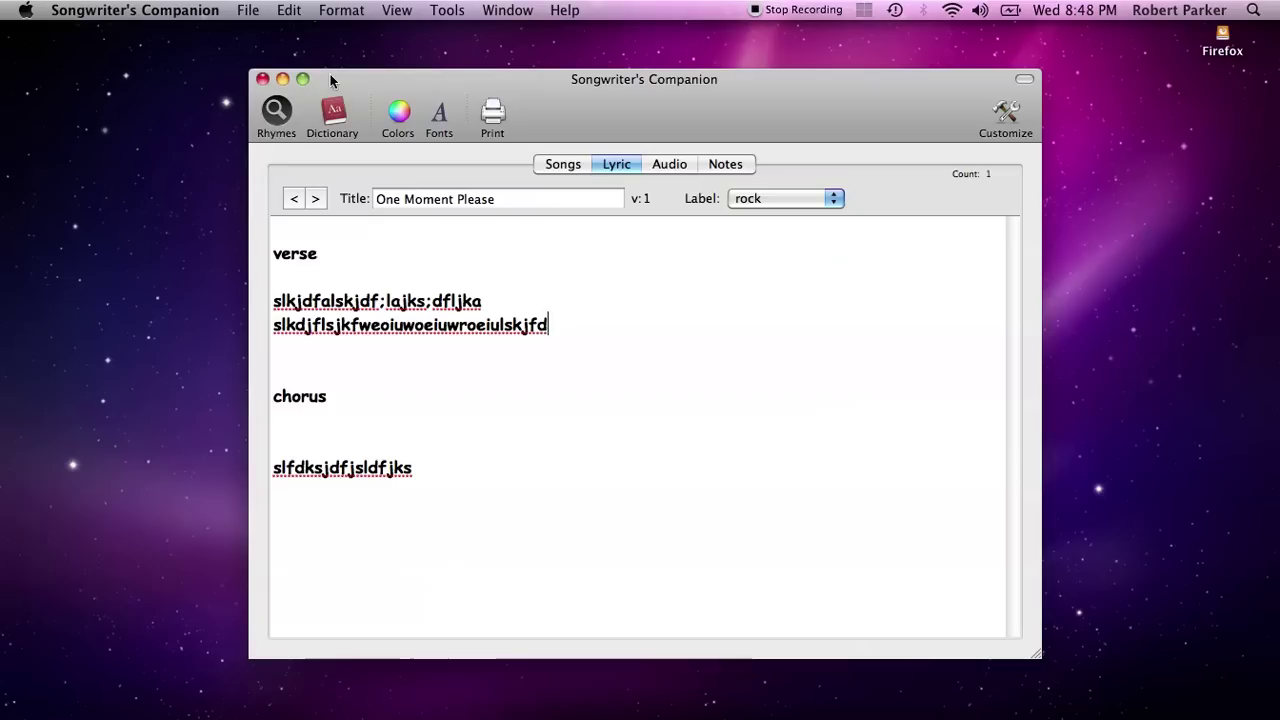
Add a new label 'anthem' to the Labels list in Preferences
{"action": "left_click", "coordinate": [128, 12]}
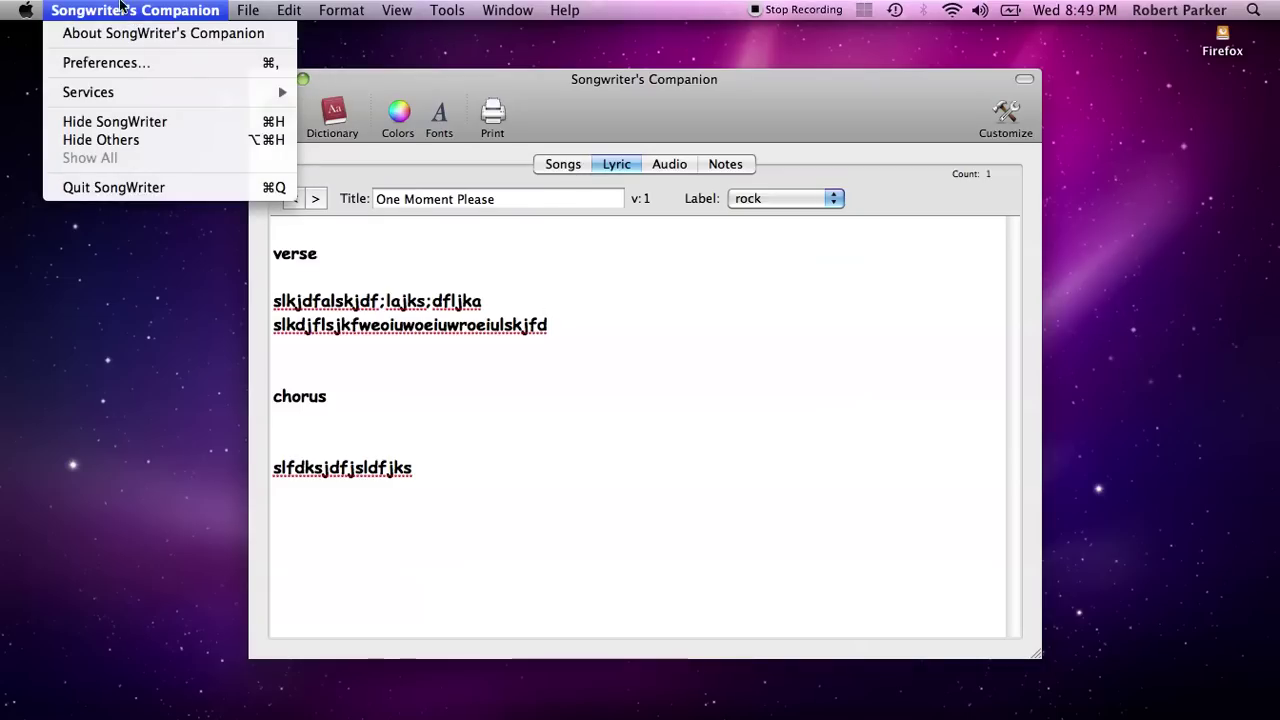
{"action": "left_click", "coordinate": [105, 63]}
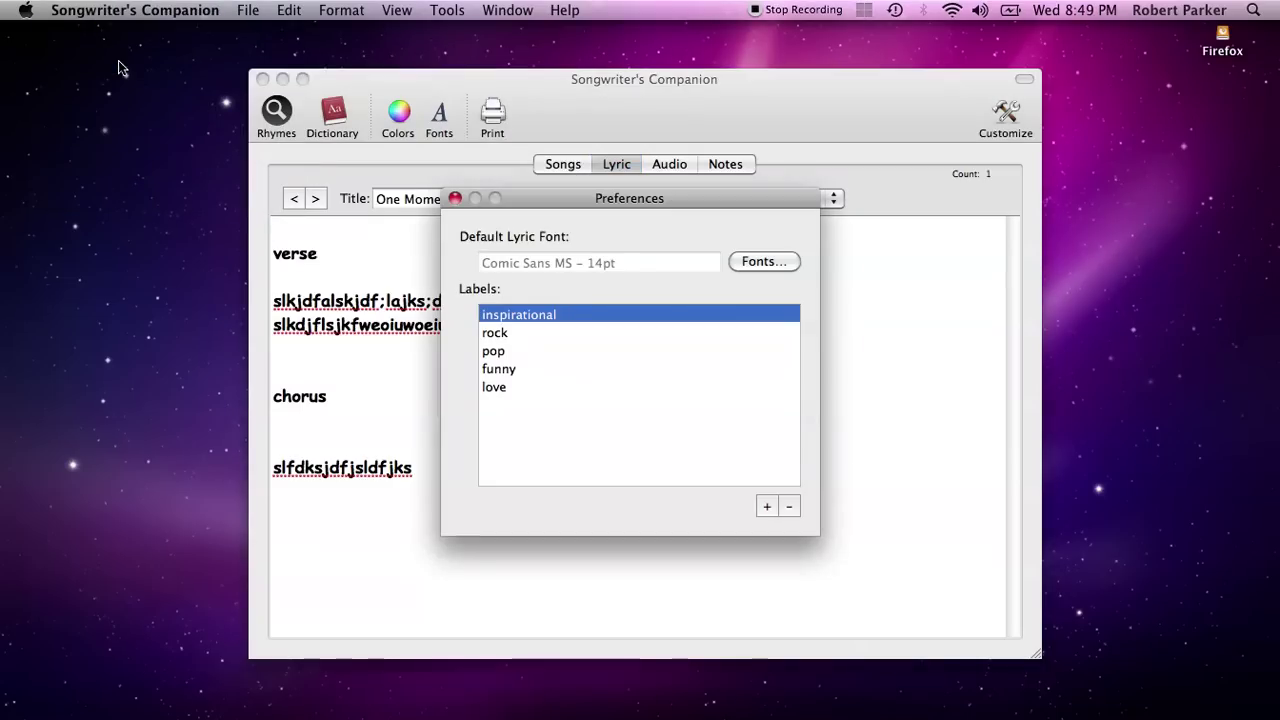
{"action": "left_click_drag", "start_coordinate": [582, 196], "coordinate": [670, 249]}
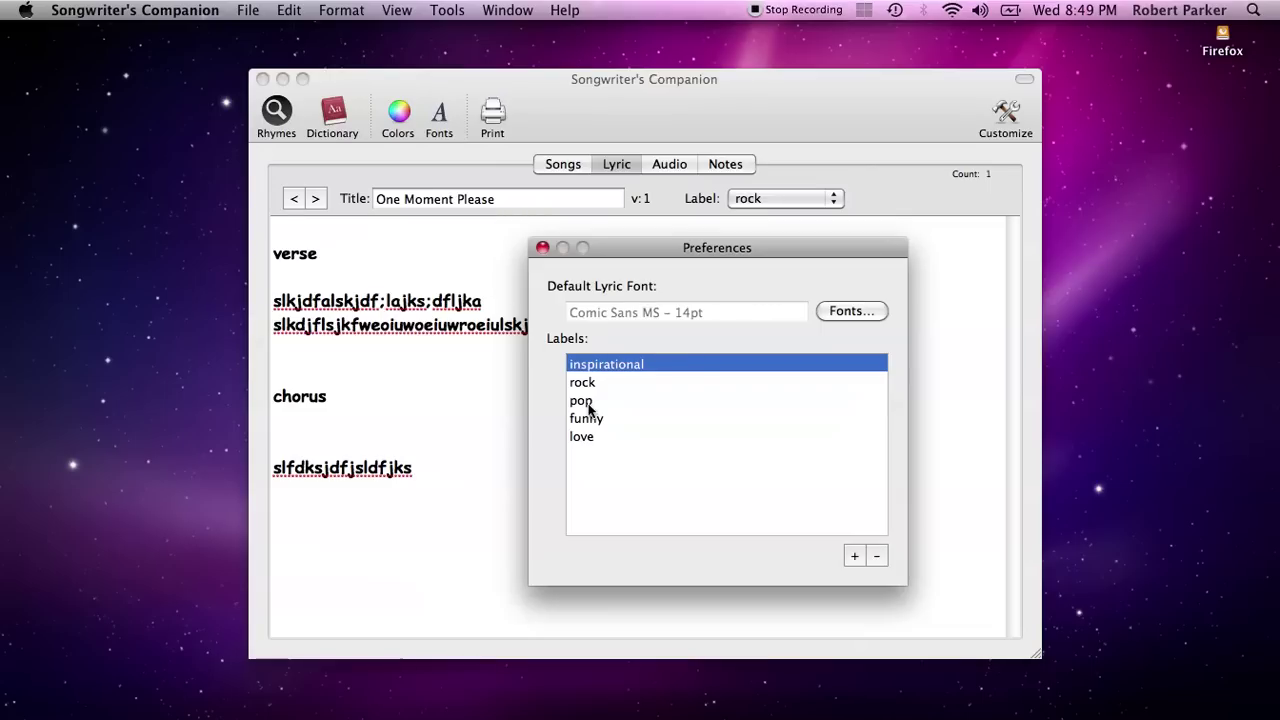
{"action": "left_click", "coordinate": [855, 557]}
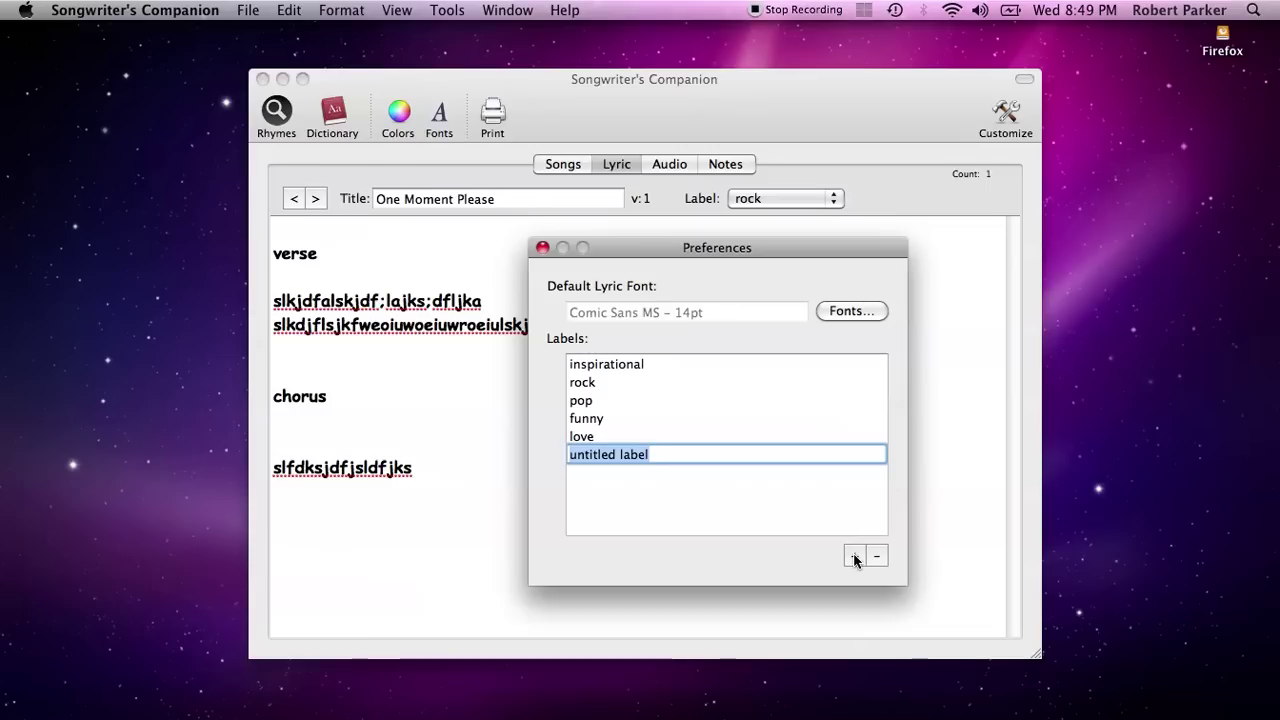
{"action": "type", "text": "anthem"}
{"action": "key", "text": "Return"}
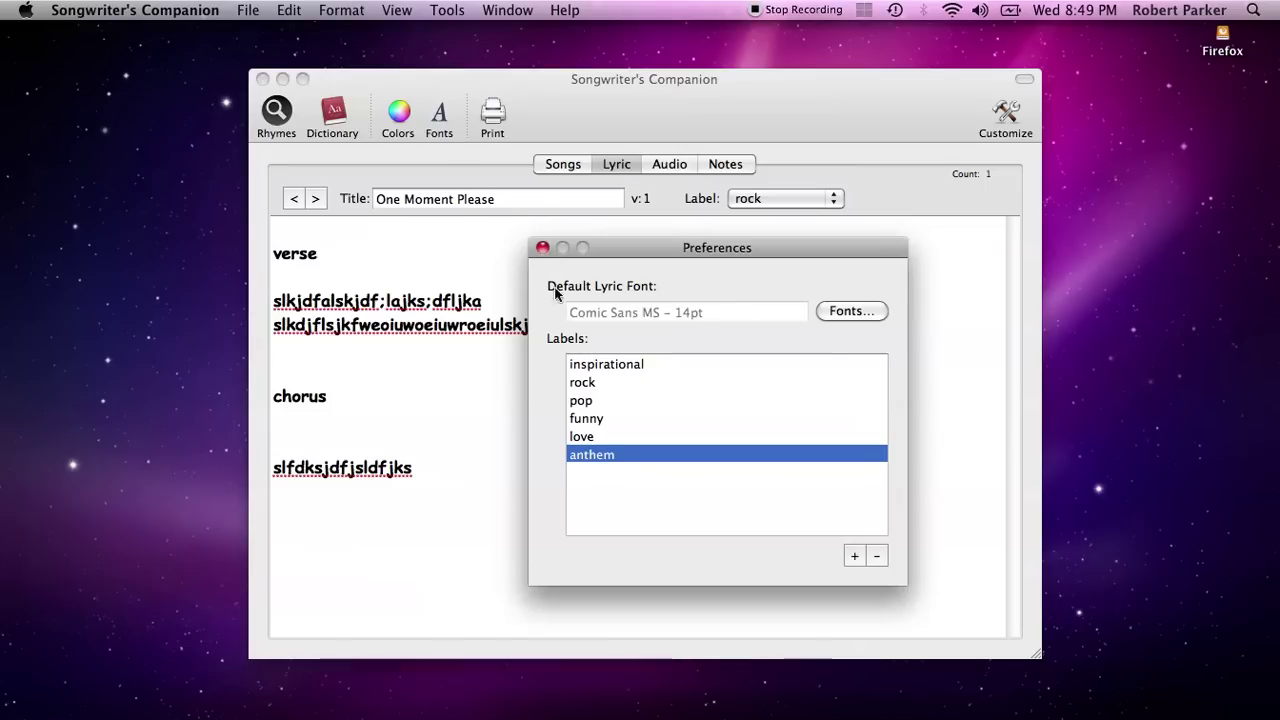
Close Preferences and change One Moment Please's label to anthem
{"action": "left_click", "coordinate": [541, 250]}
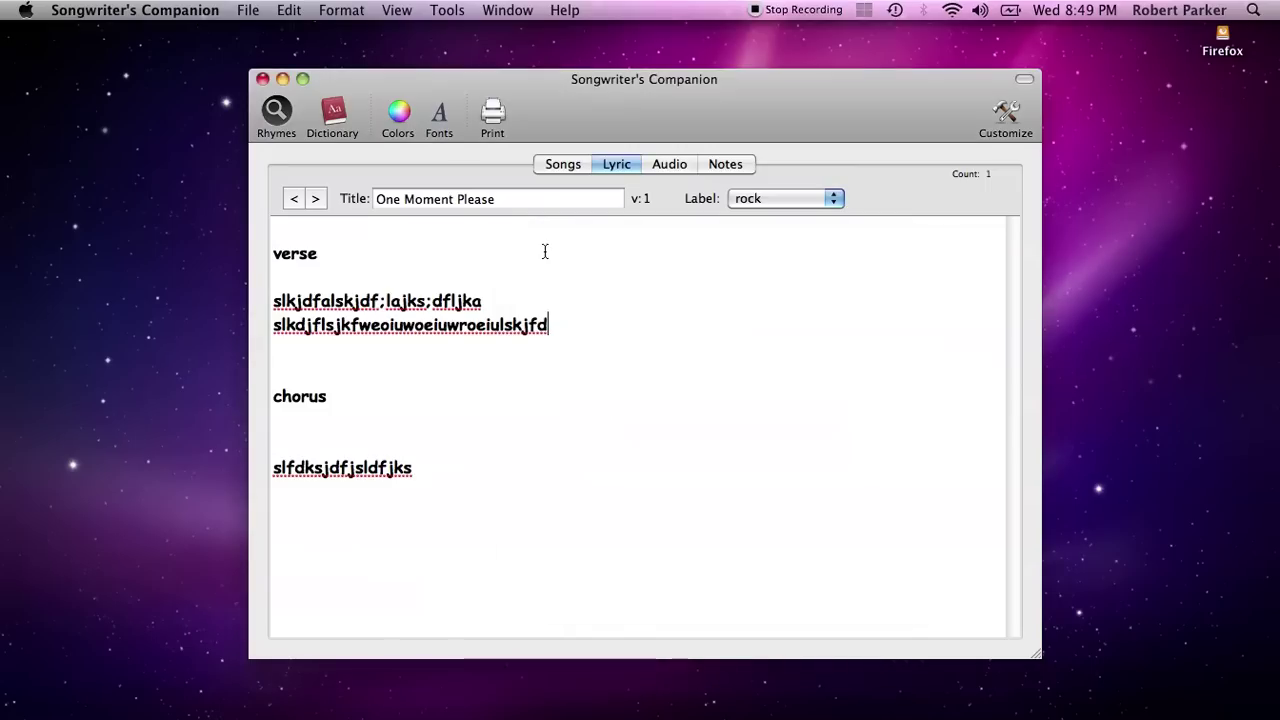
{"action": "left_click", "coordinate": [768, 198]}
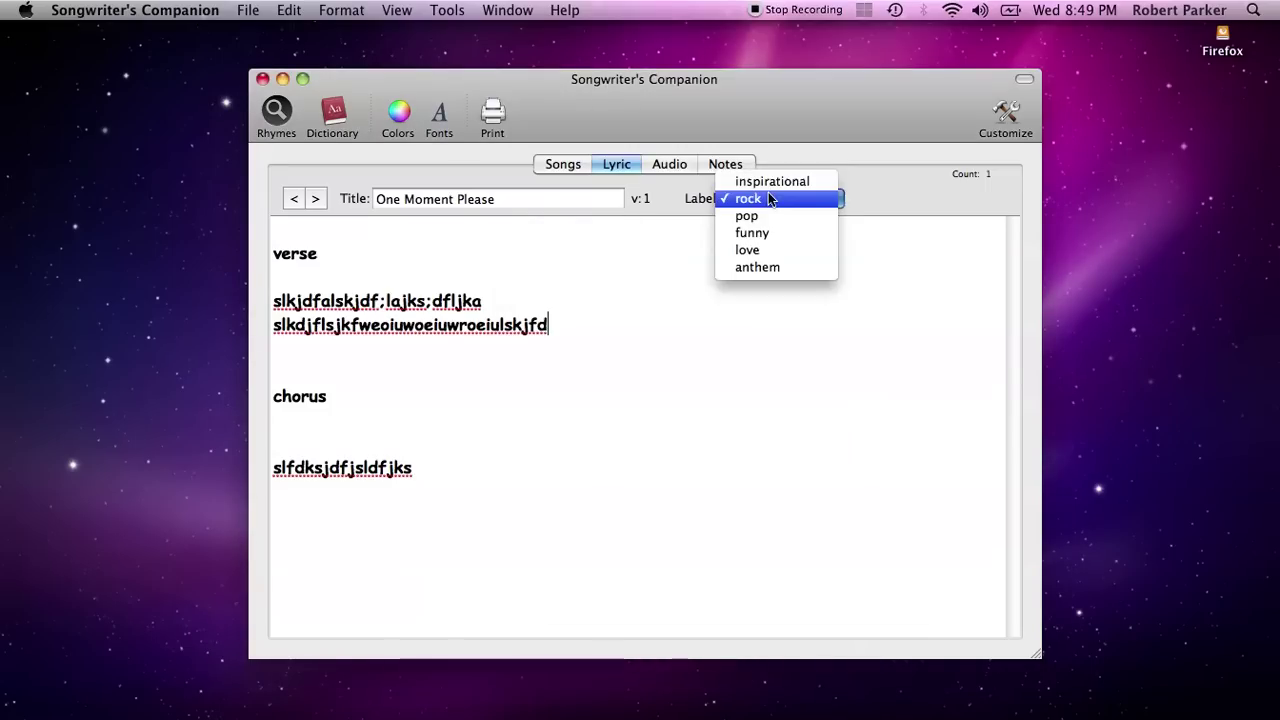
{"action": "left_click", "coordinate": [782, 267]}
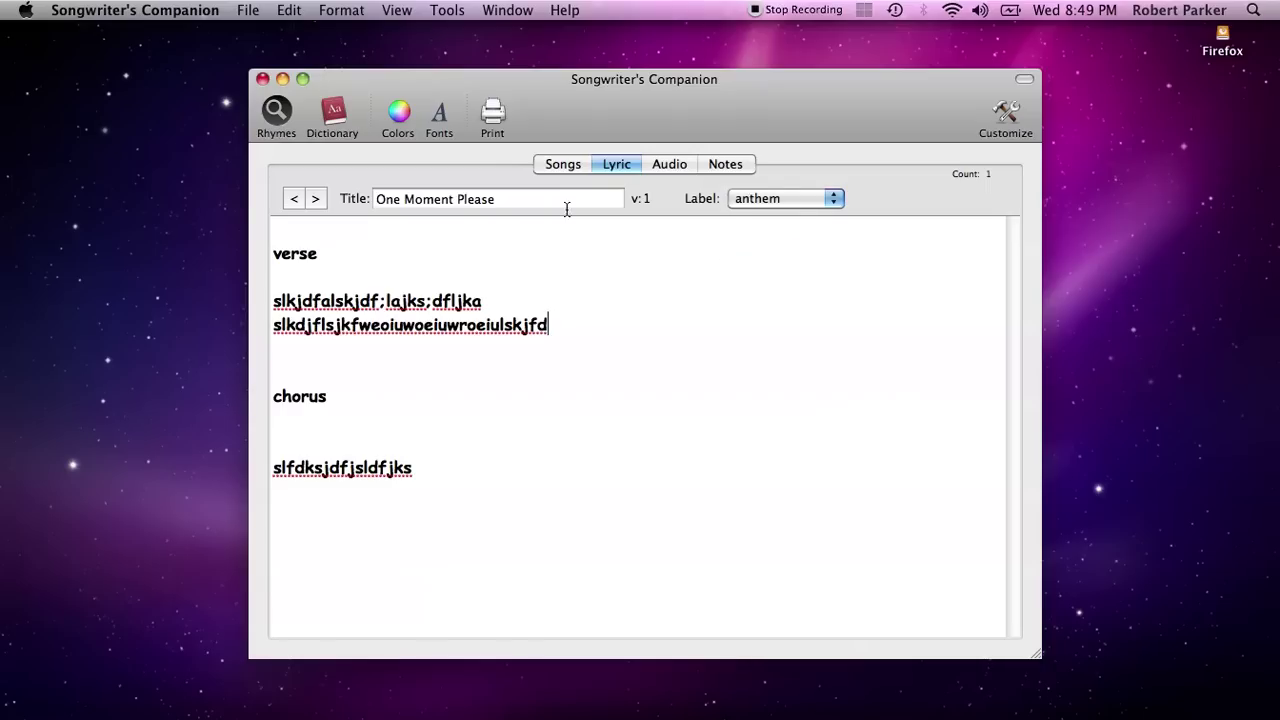
{"action": "left_click", "coordinate": [574, 168]}
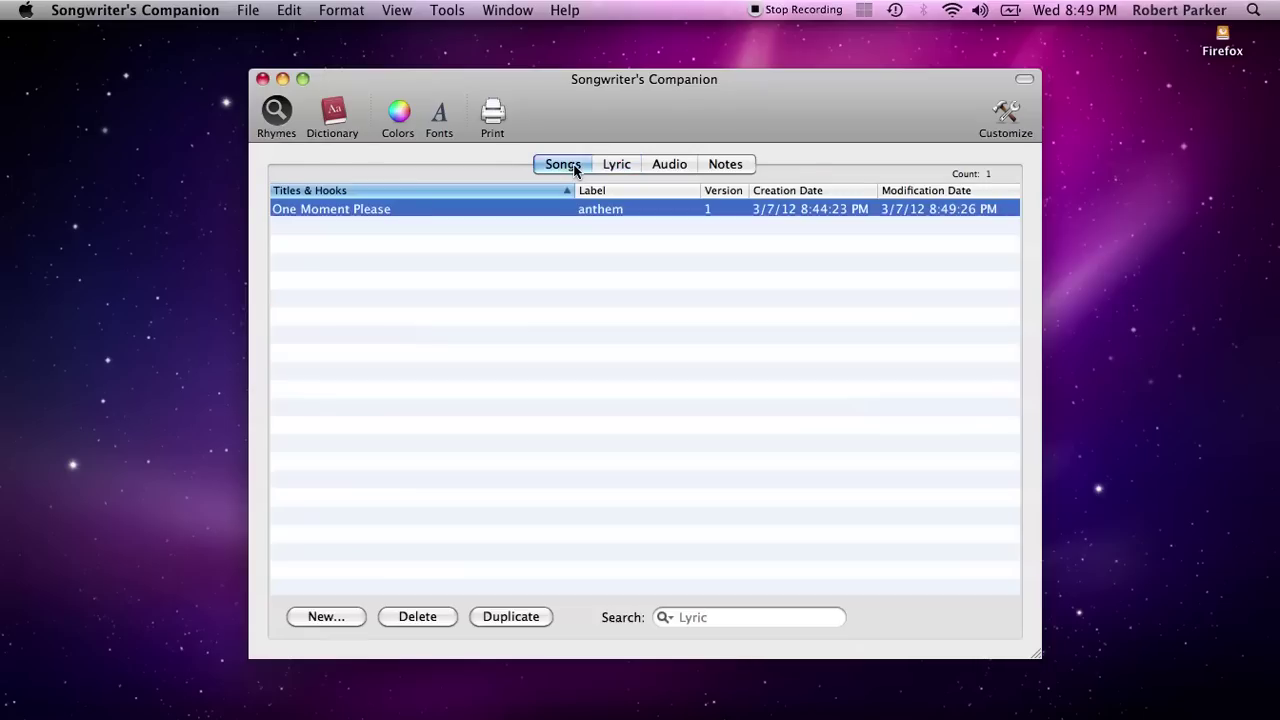
Reselect One Moment Please, restore its label to rock, and return to the song list
{"action": "left_click", "coordinate": [584, 282]}
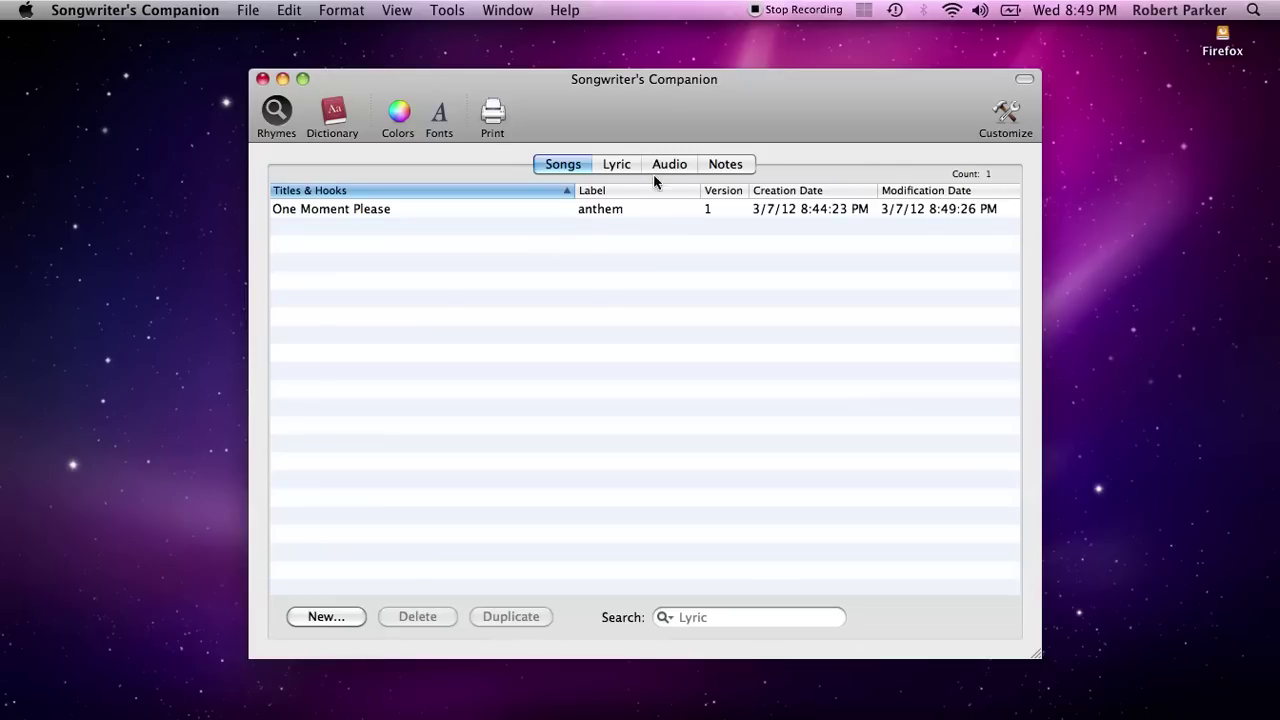
{"action": "left_click", "coordinate": [620, 167]}
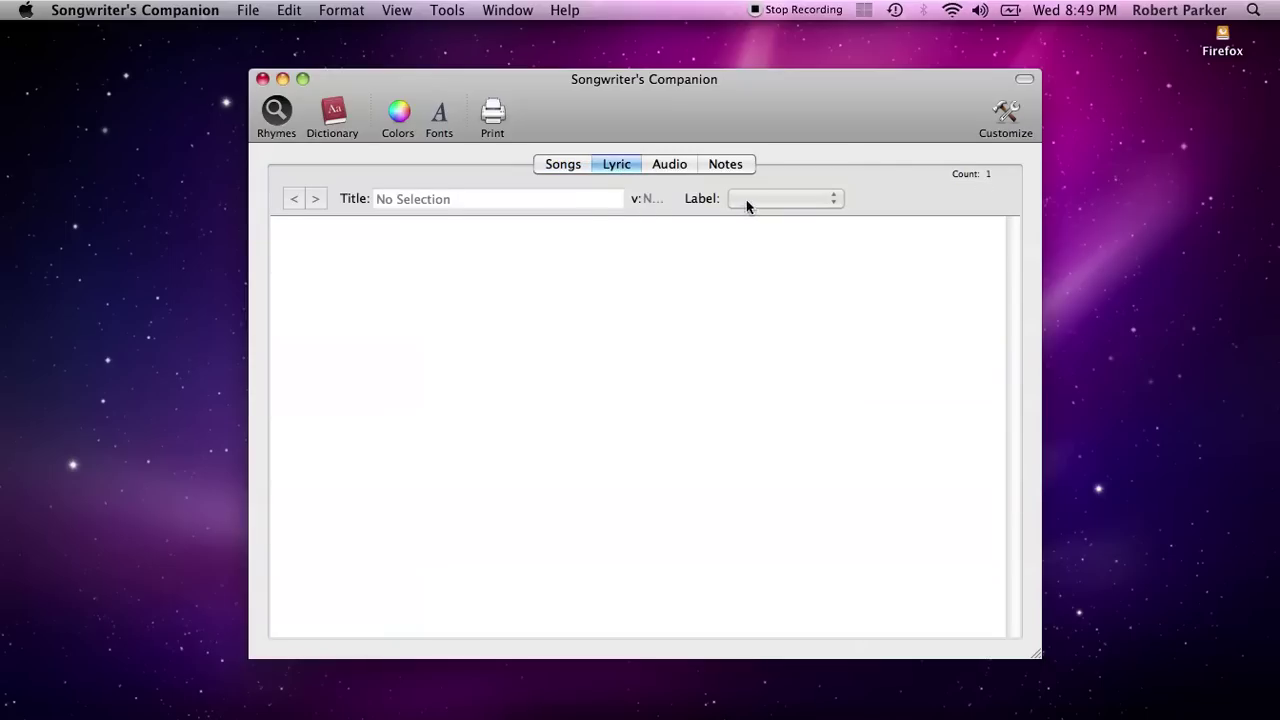
{"action": "left_click", "coordinate": [578, 167]}
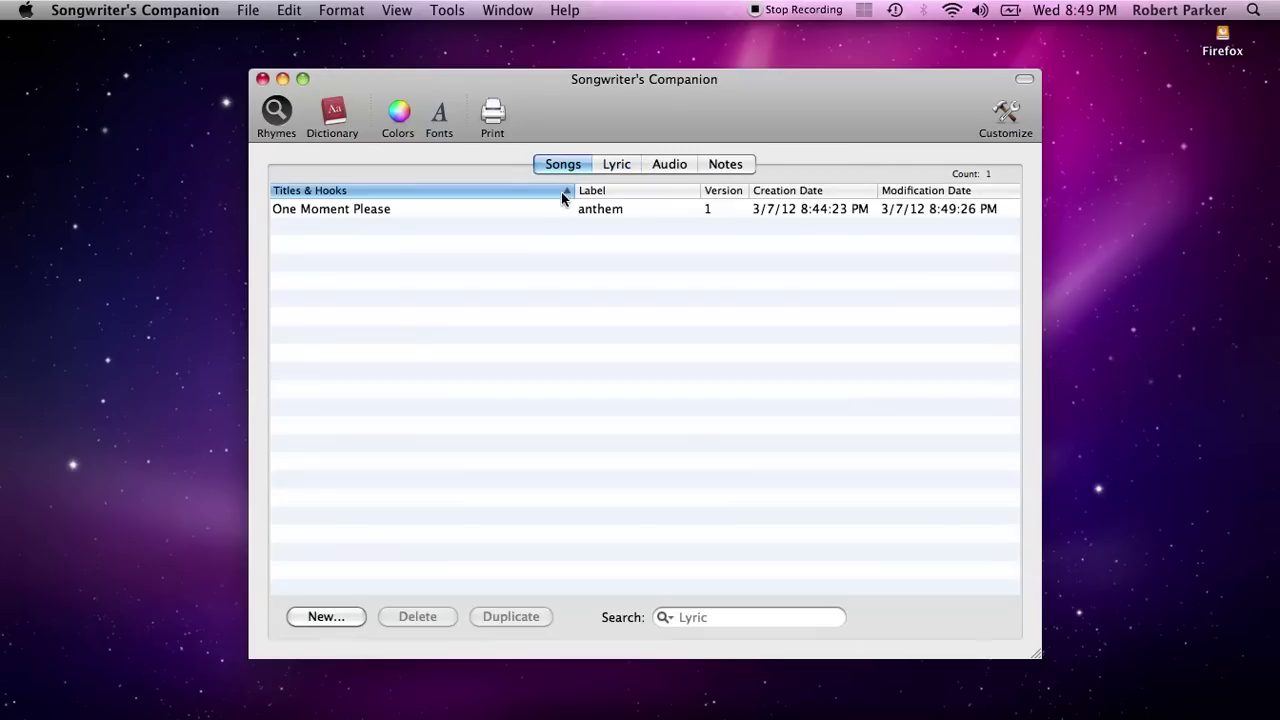
{"action": "left_click", "coordinate": [560, 208]}
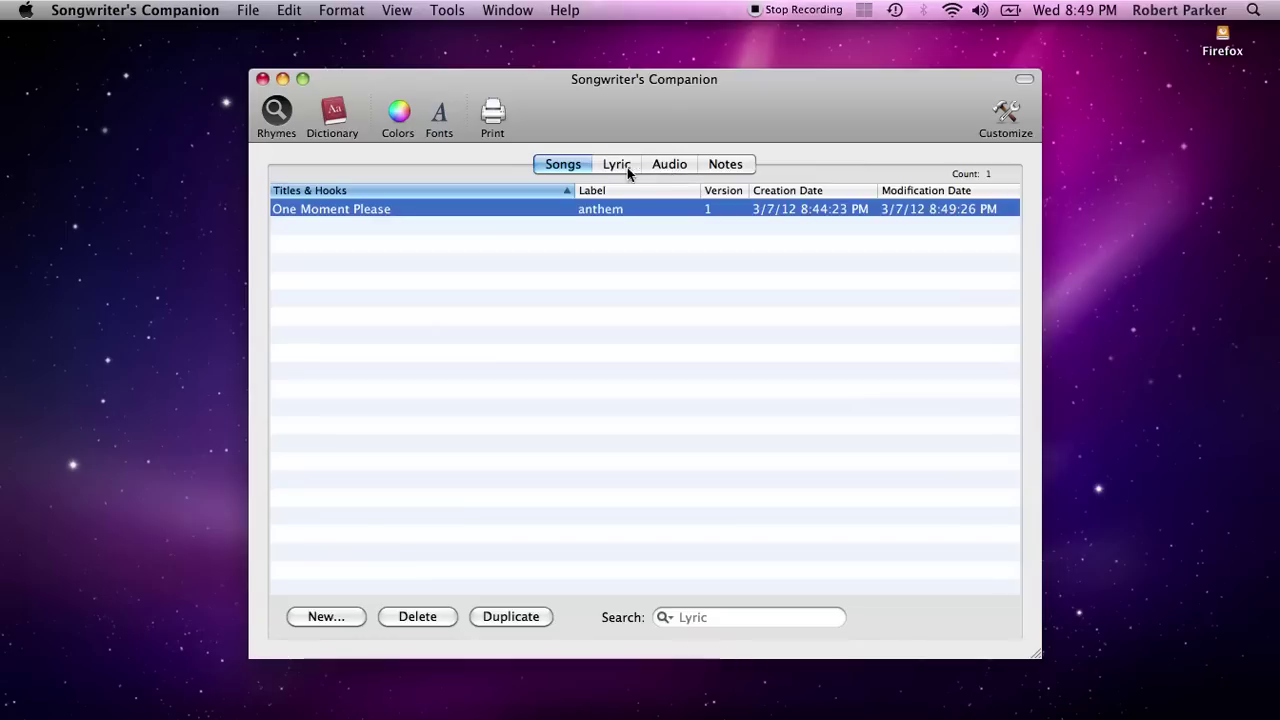
{"action": "left_click", "coordinate": [620, 166]}
{"action": "left_click", "coordinate": [748, 199]}
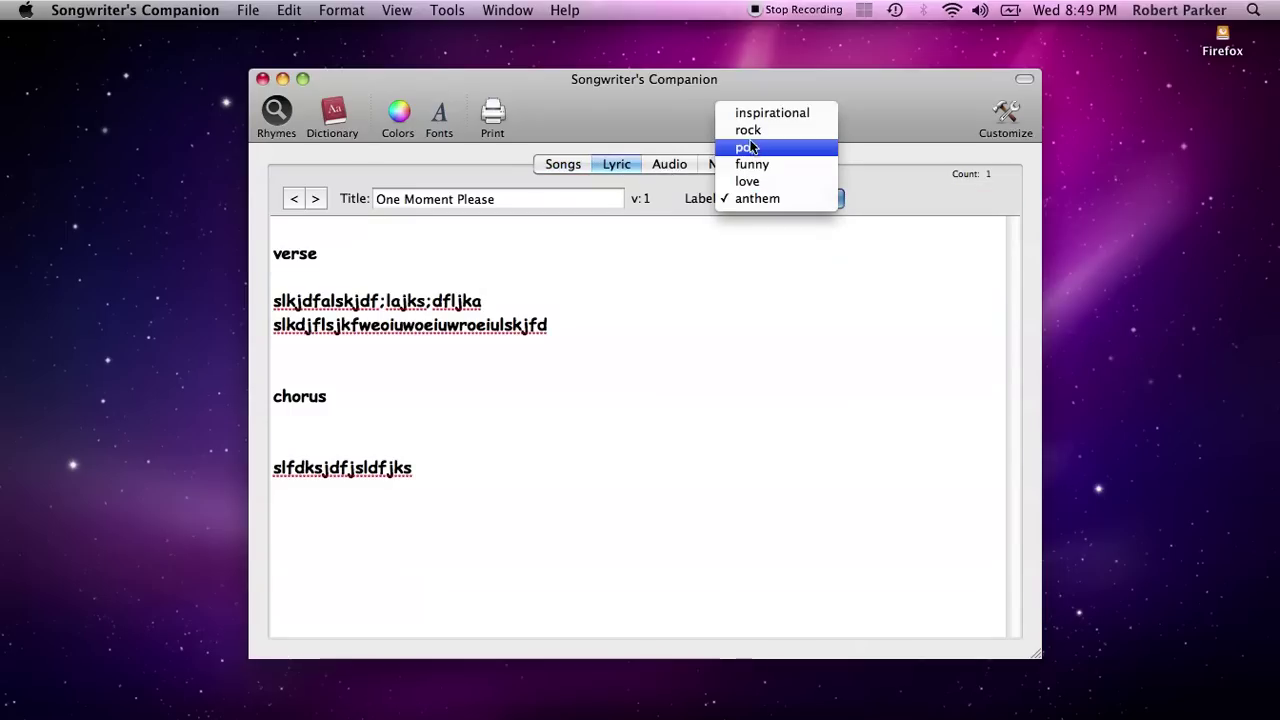
{"action": "key", "text": "Escape"}
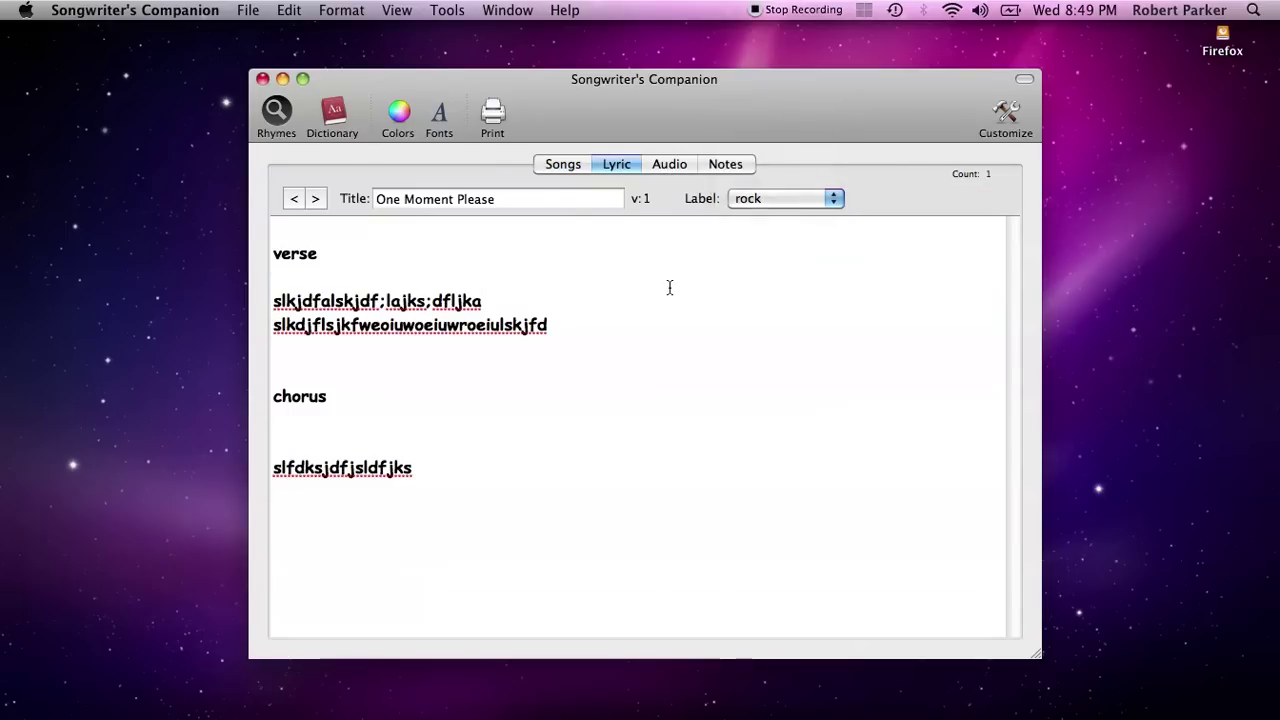
{"action": "left_click", "coordinate": [555, 167]}
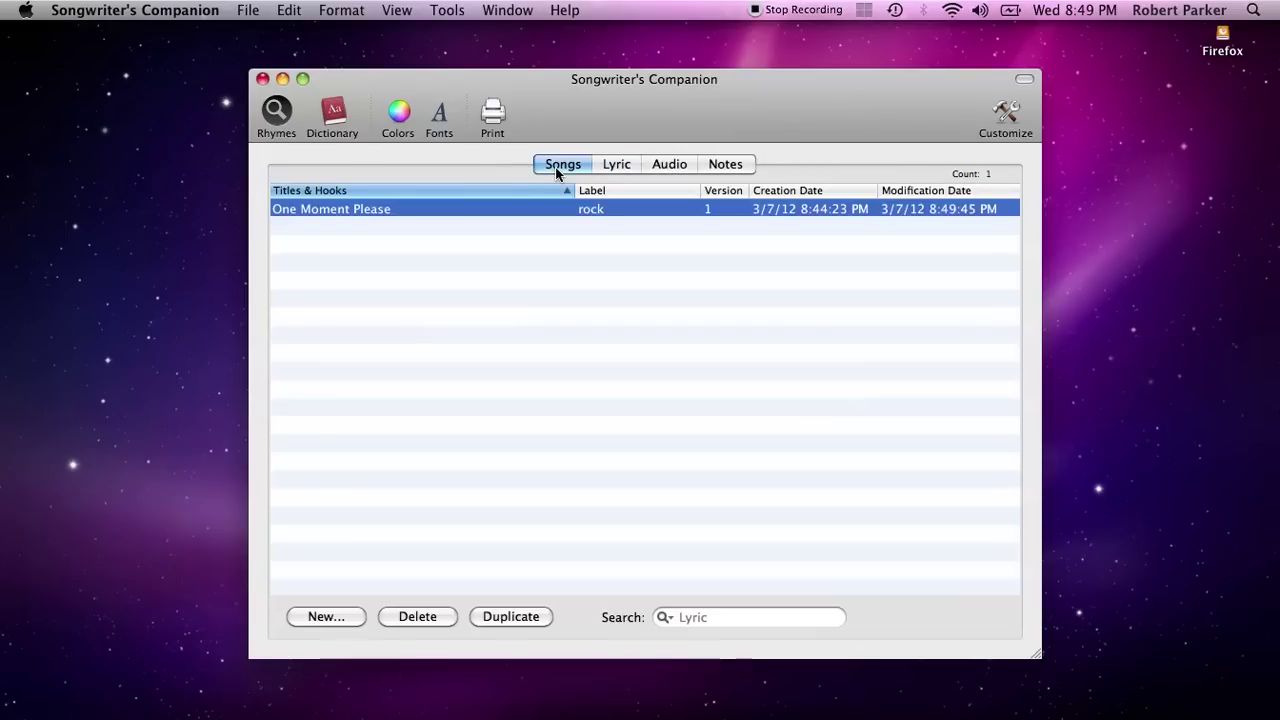
Select One Moment Please, the library's only song, in the Songs list
{"action": "left_click", "coordinate": [568, 321]}
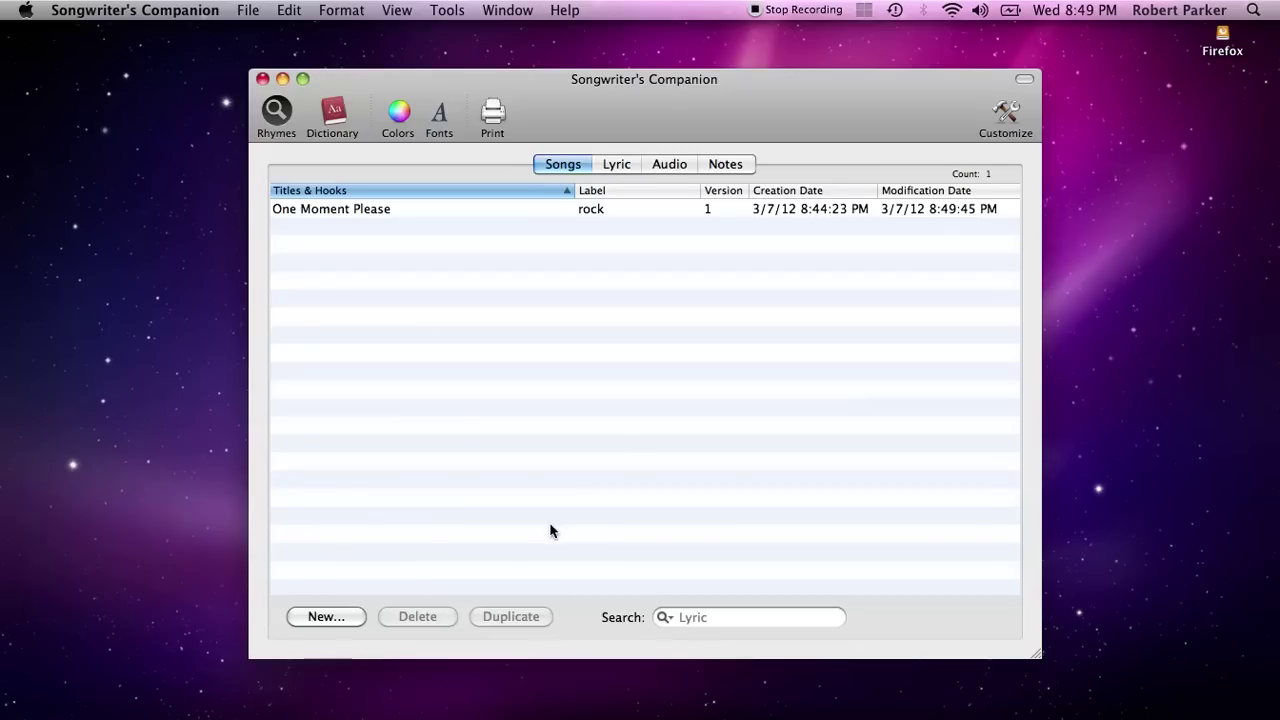
{"action": "left_click", "coordinate": [451, 209]}
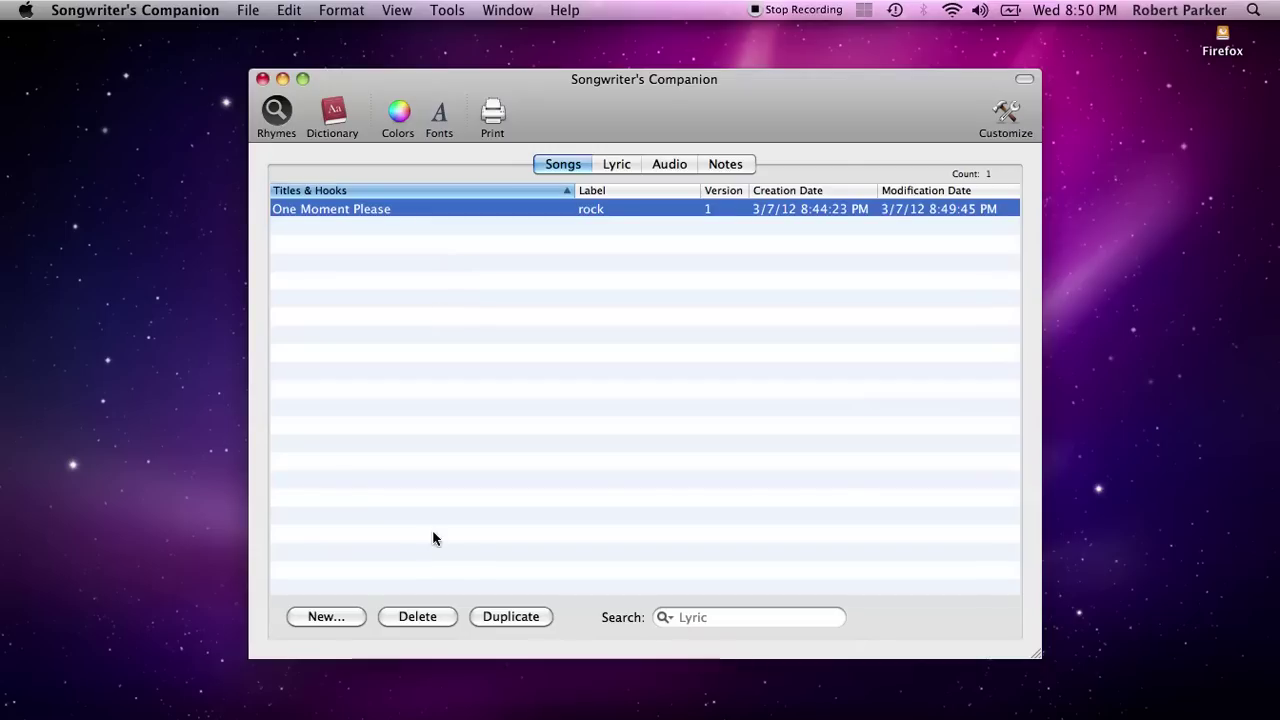
Duplicate One Moment Please and remove 'copy' from the duplicate's title
{"action": "left_click", "coordinate": [510, 617]}
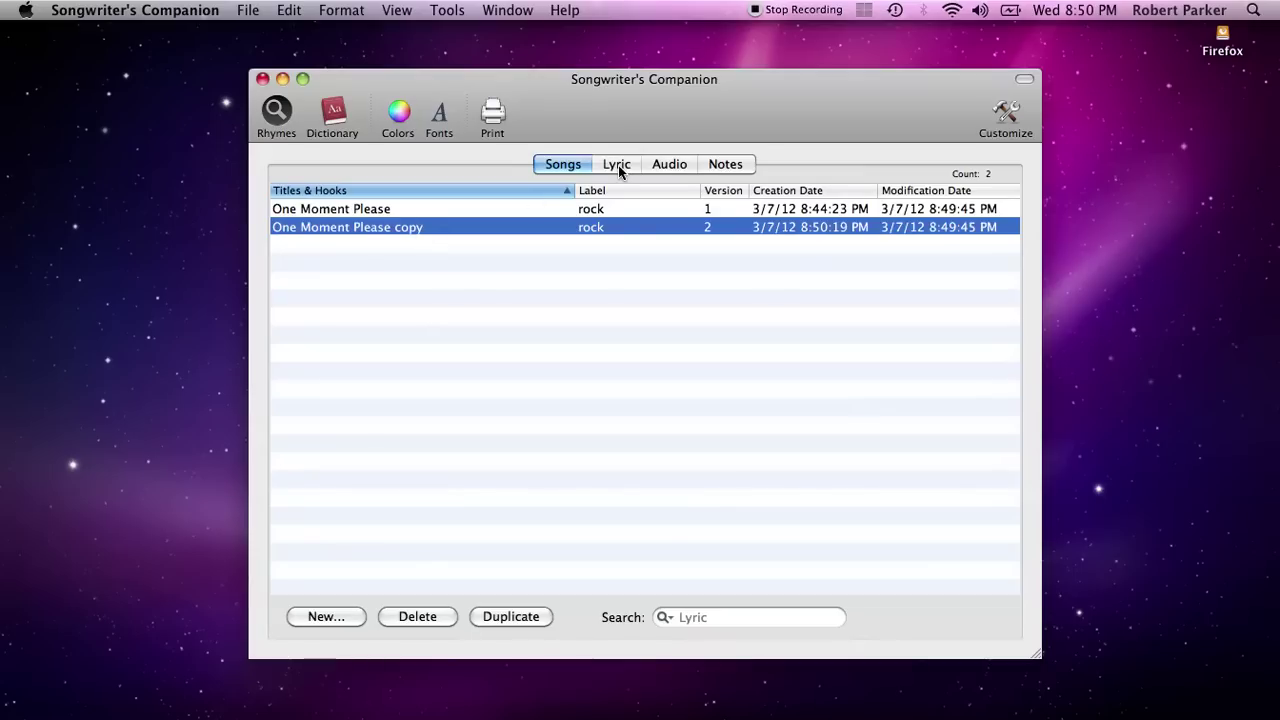
{"action": "double_click", "coordinate": [410, 228]}
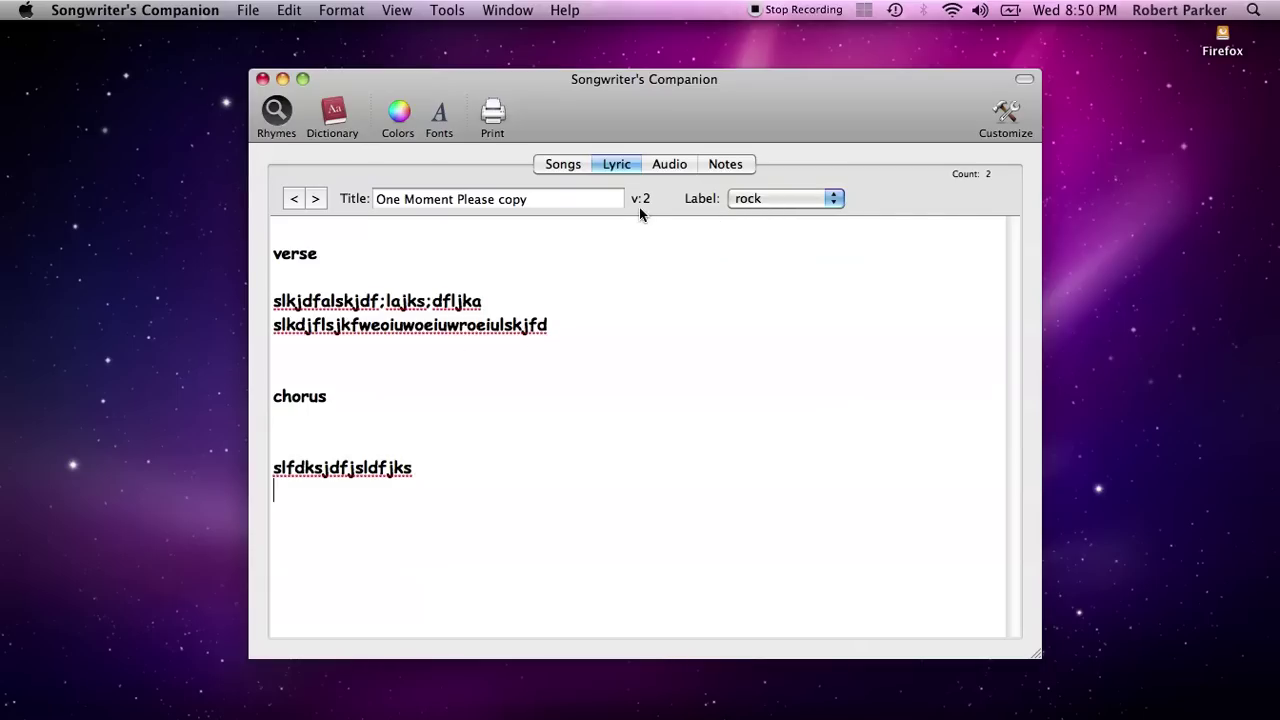
{"action": "left_click", "coordinate": [546, 205]}
{"action": "key", "text": "BackSpace"}
{"action": "key", "text": "BackSpace"}
{"action": "key", "text": "BackSpace"}
{"action": "key", "text": "BackSpace"}
{"action": "triple_click", "coordinate": [546, 207]}
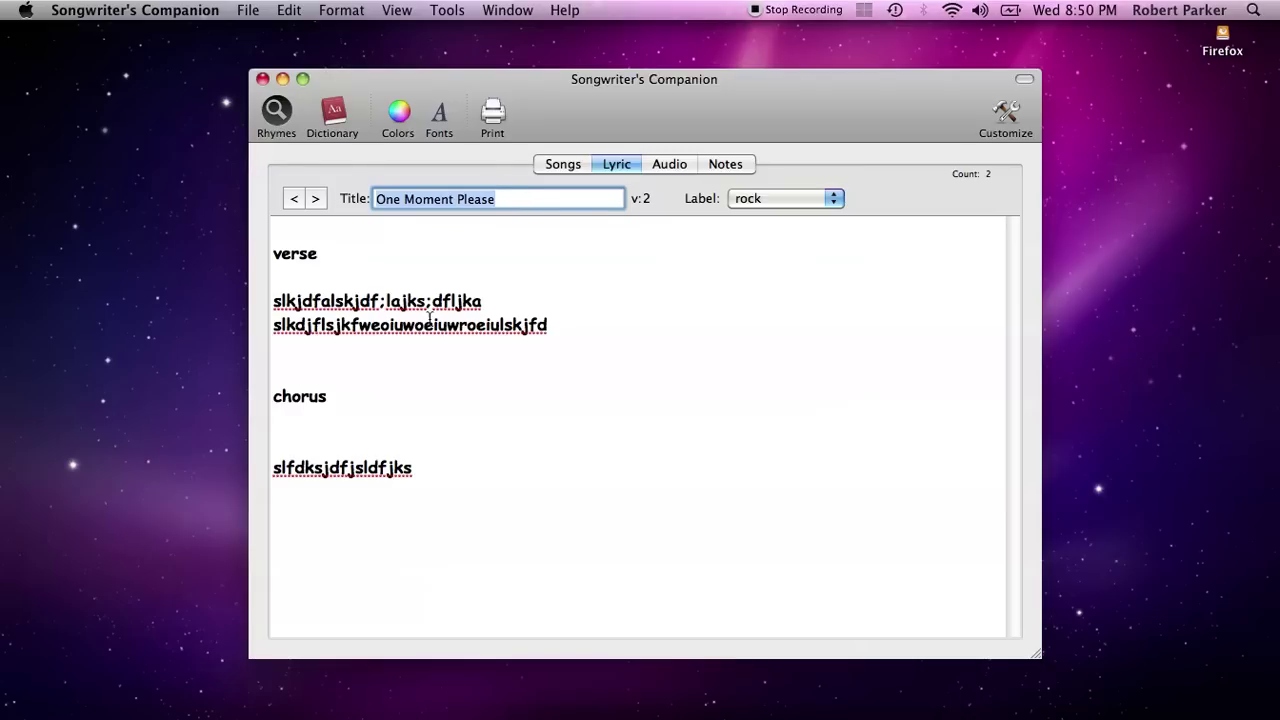
Type extra lines under the copy's chorus, then open version 1 to compare
{"action": "left_click", "coordinate": [408, 440]}
{"action": "type", "text": "lskdjfa;lkjd asdf asd fas df safd"}
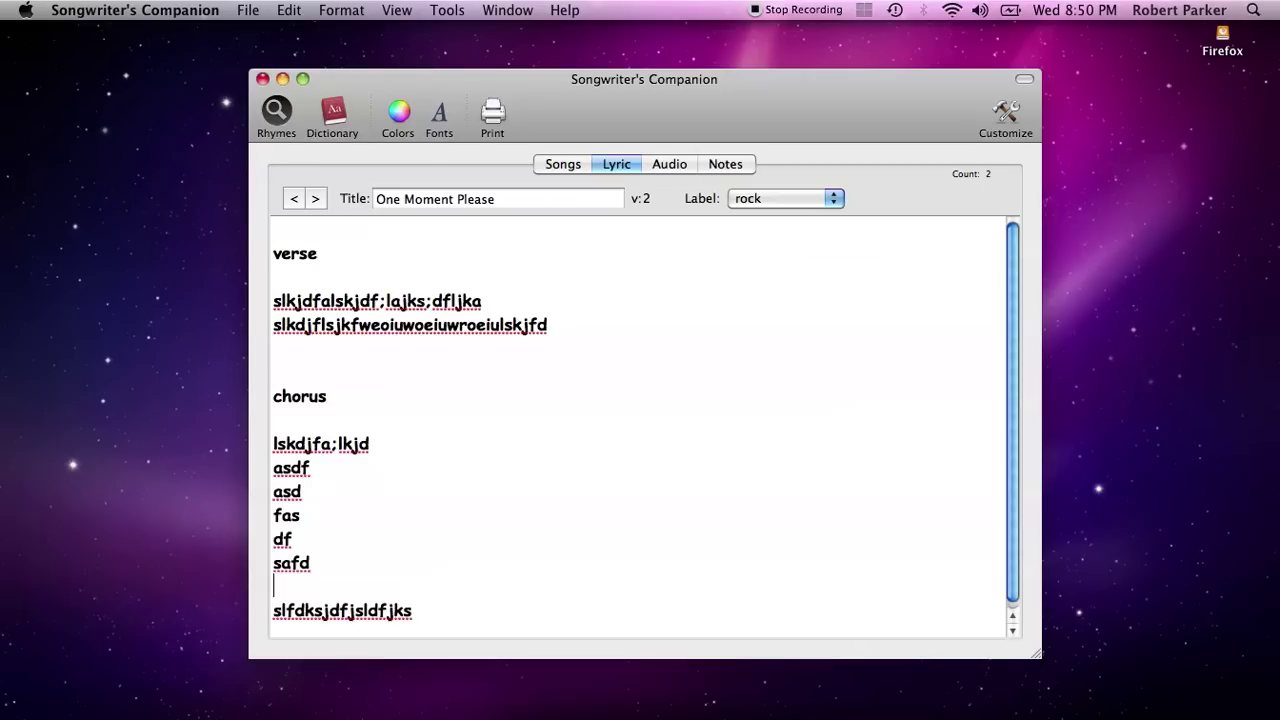
{"action": "left_click", "coordinate": [557, 170]}
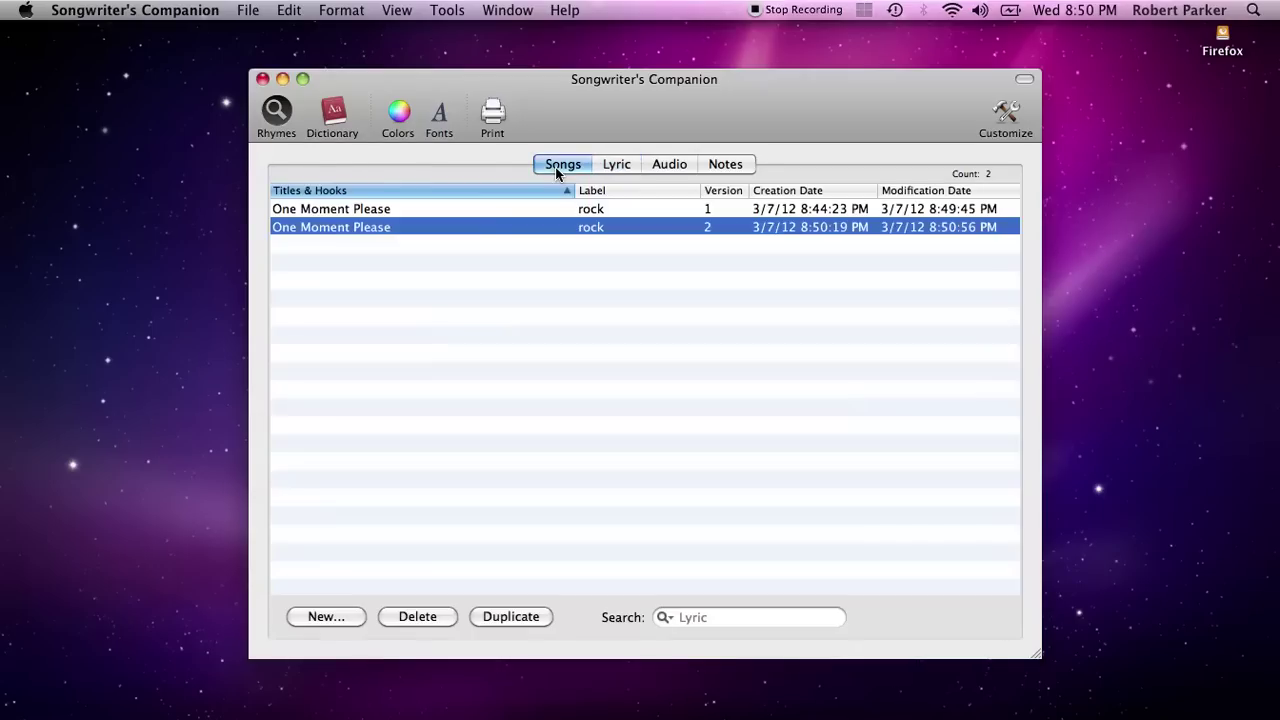
{"action": "double_click", "coordinate": [486, 208]}
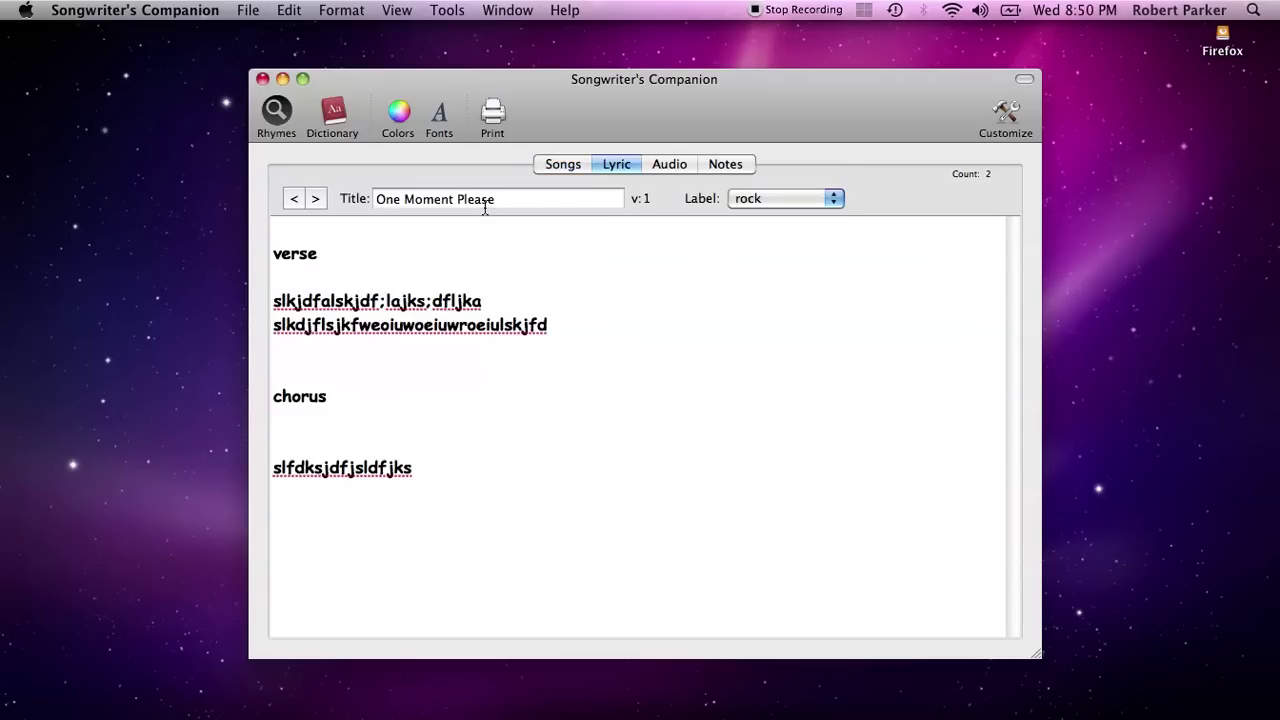
{"action": "left_click", "coordinate": [577, 164]}
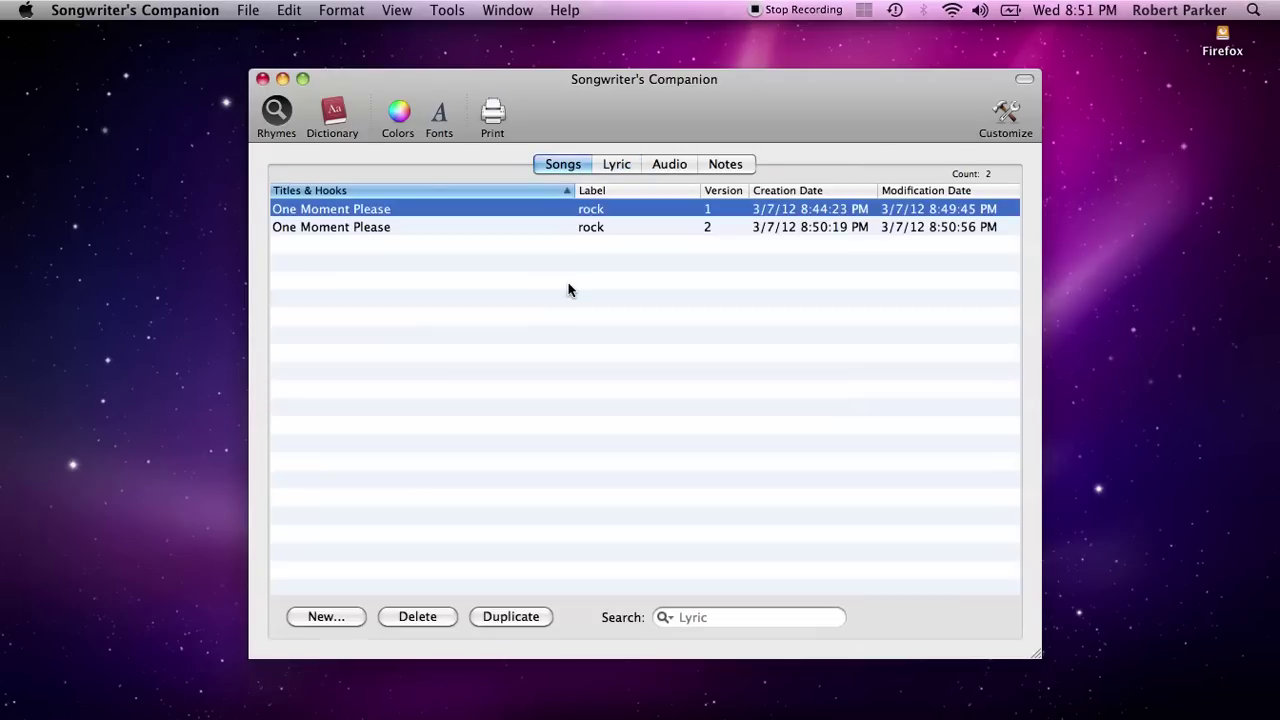
{"action": "left_click", "coordinate": [369, 226]}
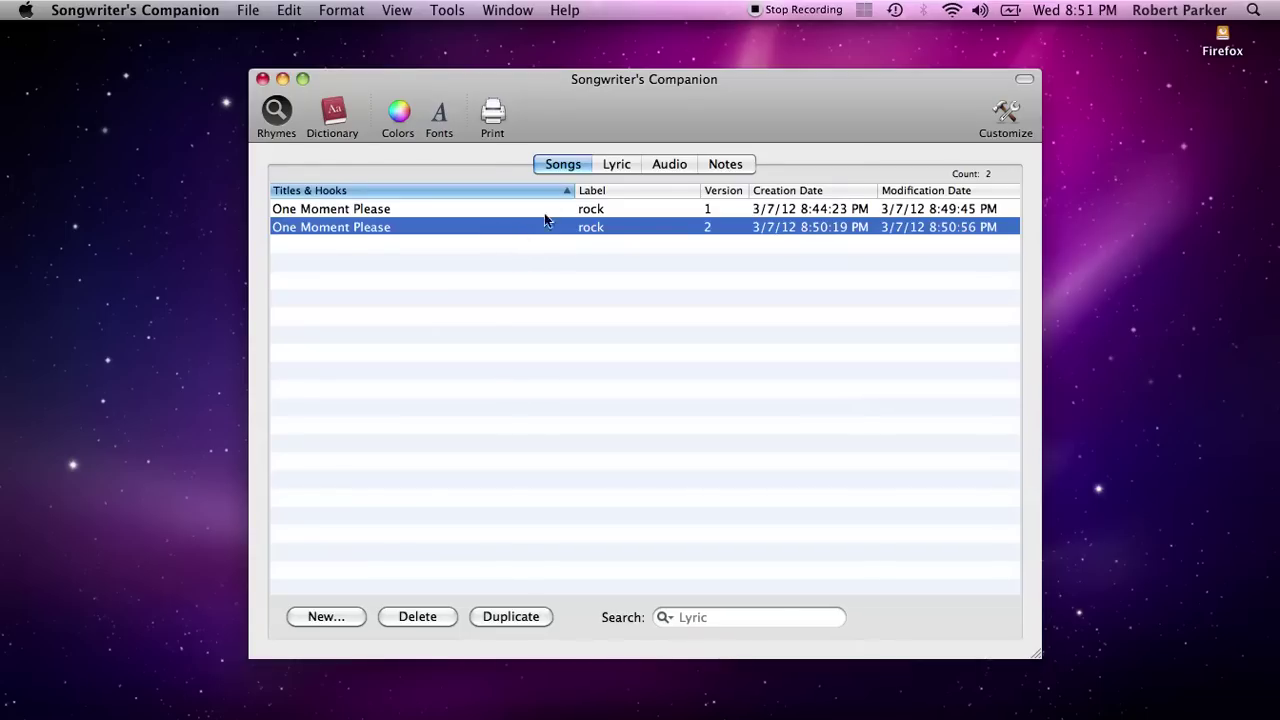
{"action": "left_click", "coordinate": [446, 263]}
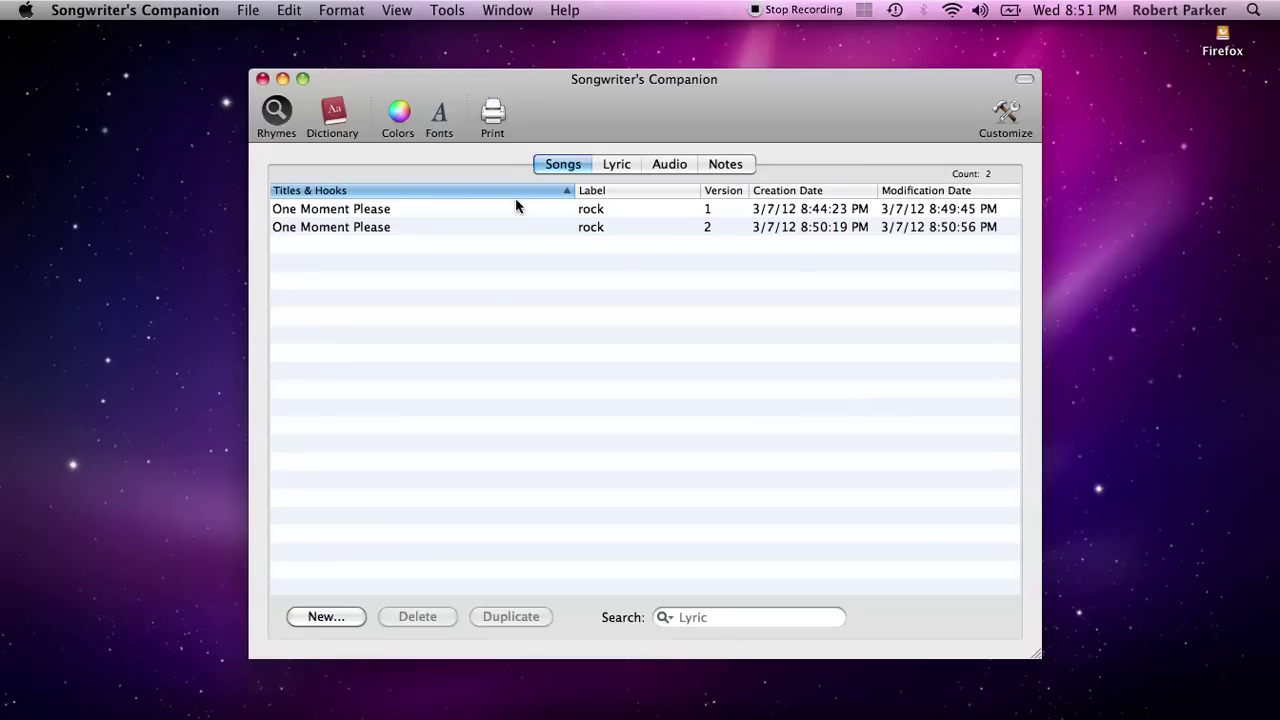
Import all 22 RTF files from the Song files folder, bringing the library to 24 songs
{"action": "left_click", "coordinate": [250, 14]}
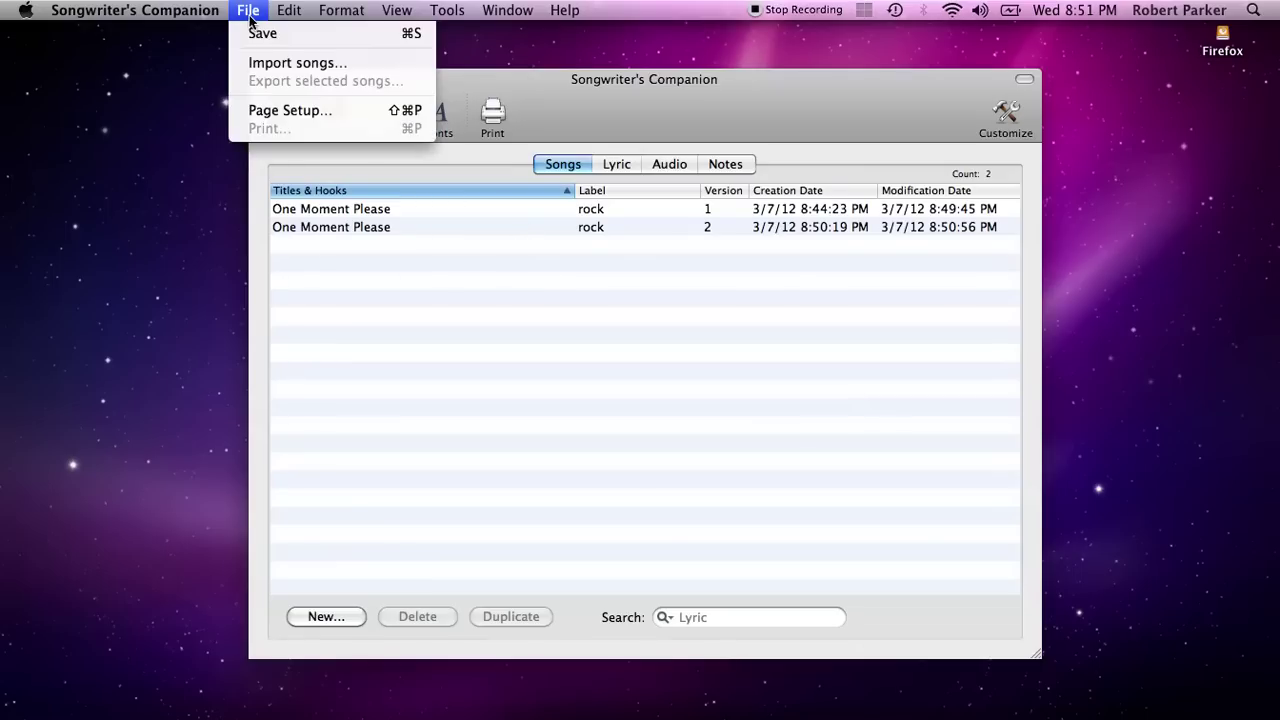
{"action": "left_click", "coordinate": [257, 66]}
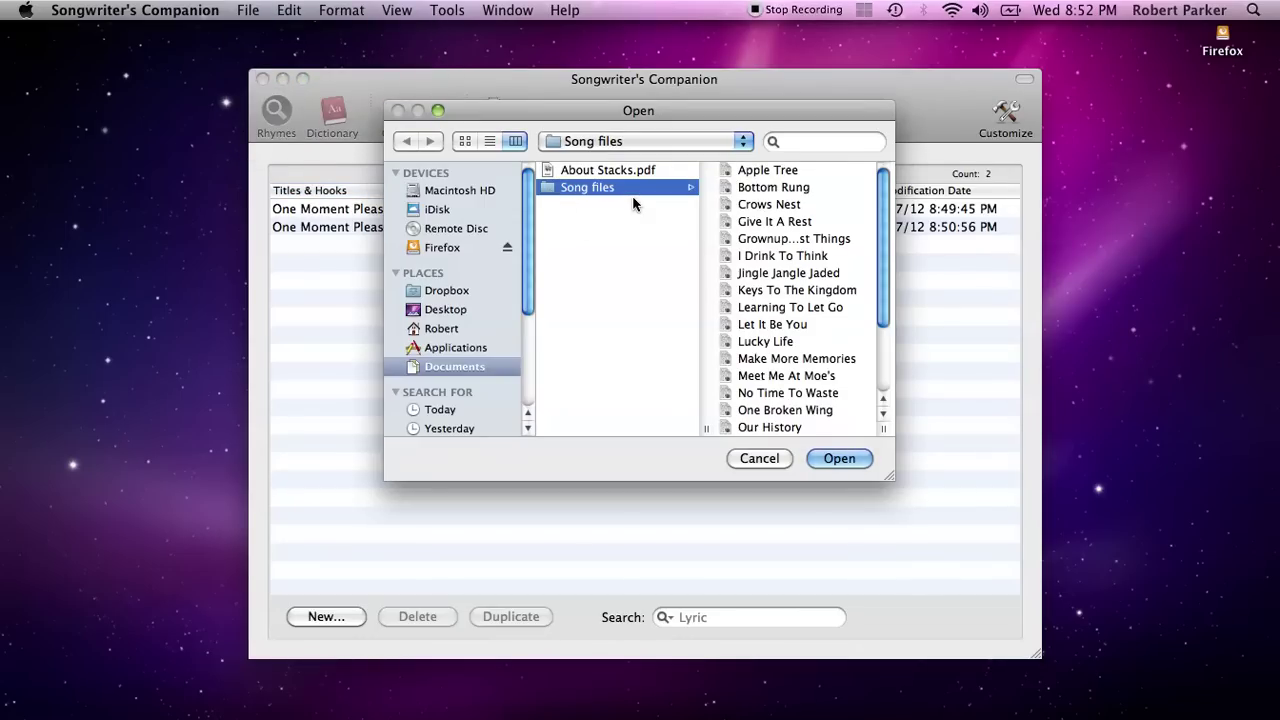
{"action": "left_click", "coordinate": [735, 172]}
{"action": "key", "text": "Down"}
{"action": "key", "text": "Down"}
{"action": "key", "text": "Down"}
{"action": "key", "text": "Down"}
{"action": "key", "text": "Down"}
{"action": "key", "text": "Down"}
{"action": "key", "text": "Down"}
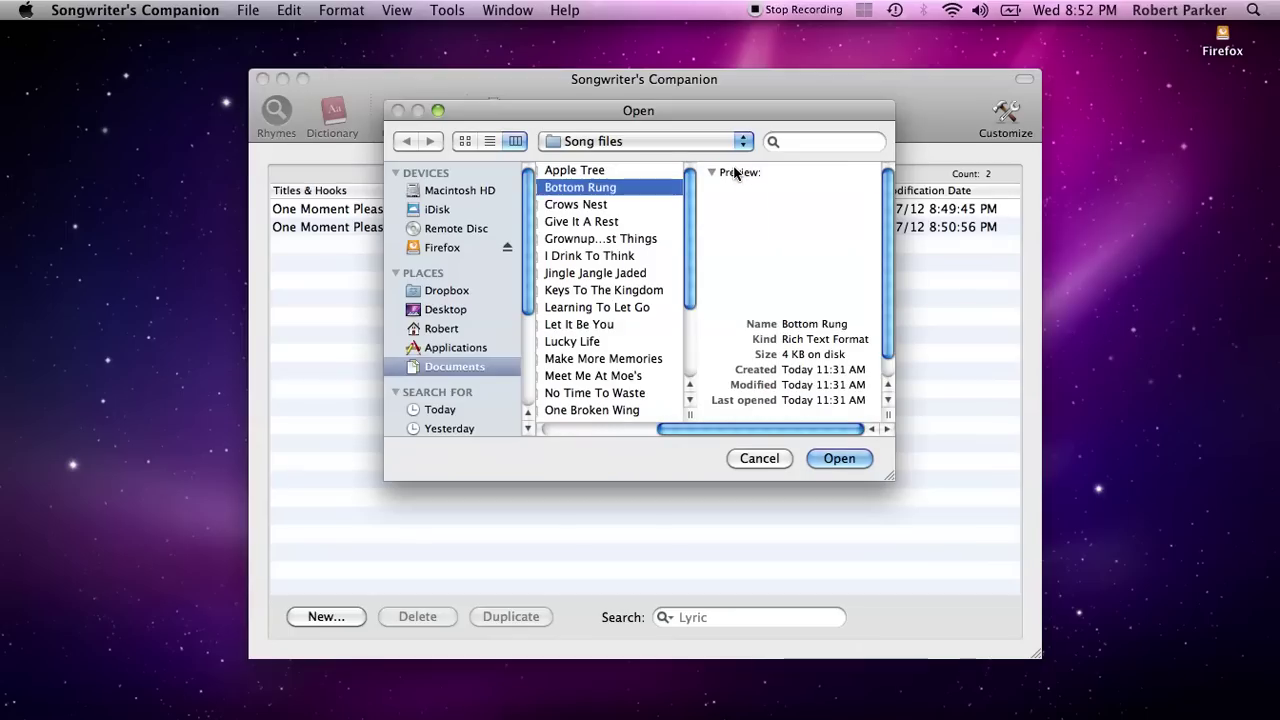
{"action": "key", "text": "Down"}
{"action": "key", "text": "Down"}
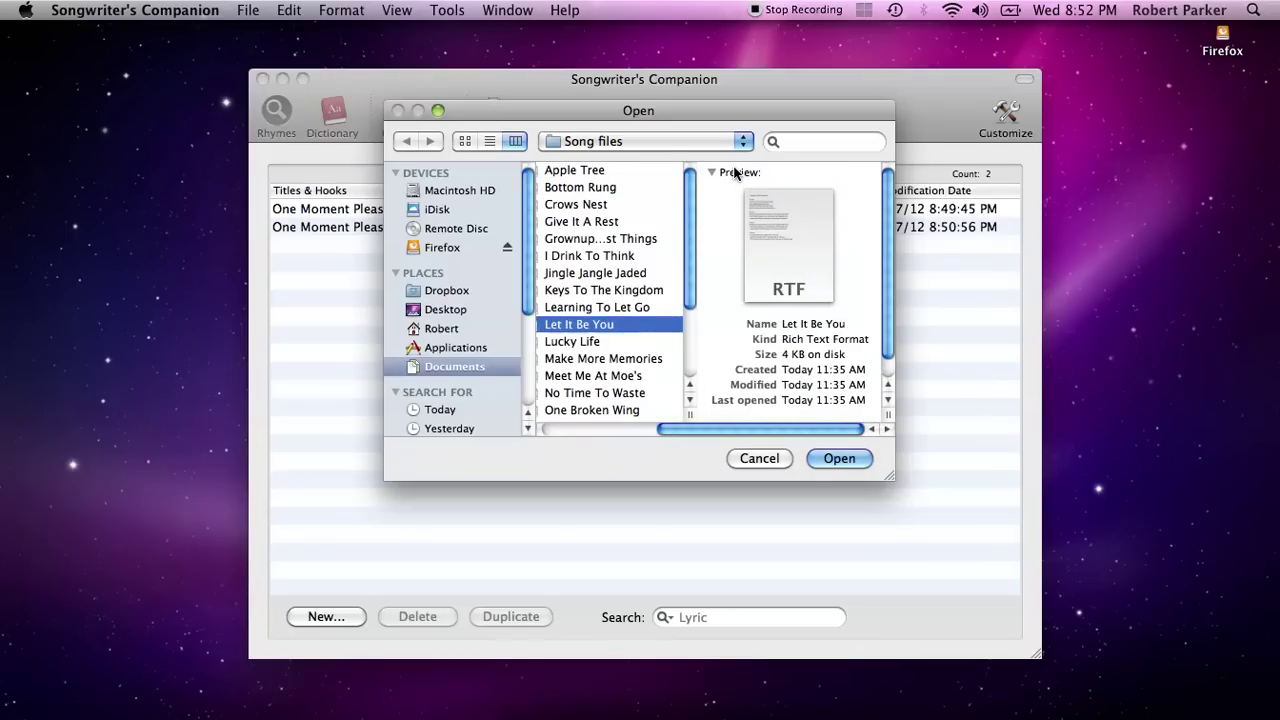
{"action": "key", "text": "Down"}
{"action": "key", "text": "Down"}
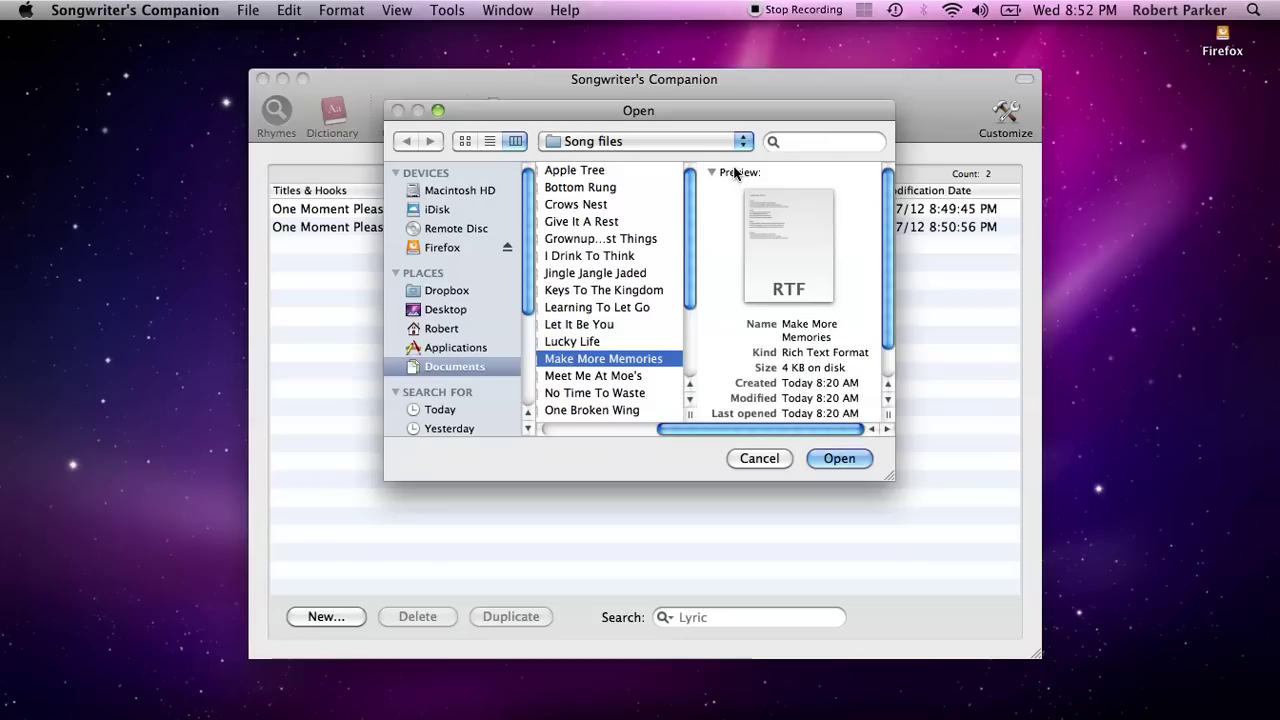
{"action": "key", "text": "Up"}
{"action": "key", "text": "Up"}
{"action": "key", "text": "Up"}
{"action": "key", "text": "Up"}
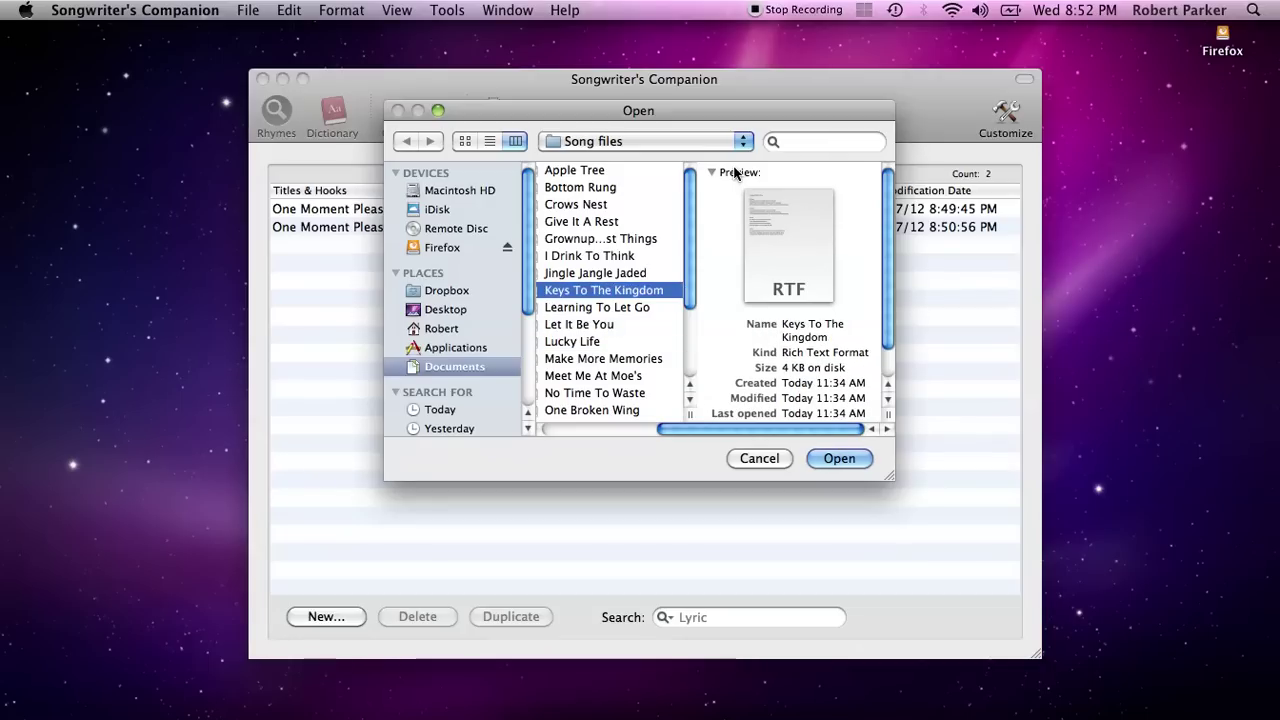
{"action": "key", "text": "super+c"}
{"action": "key", "text": "super+a"}
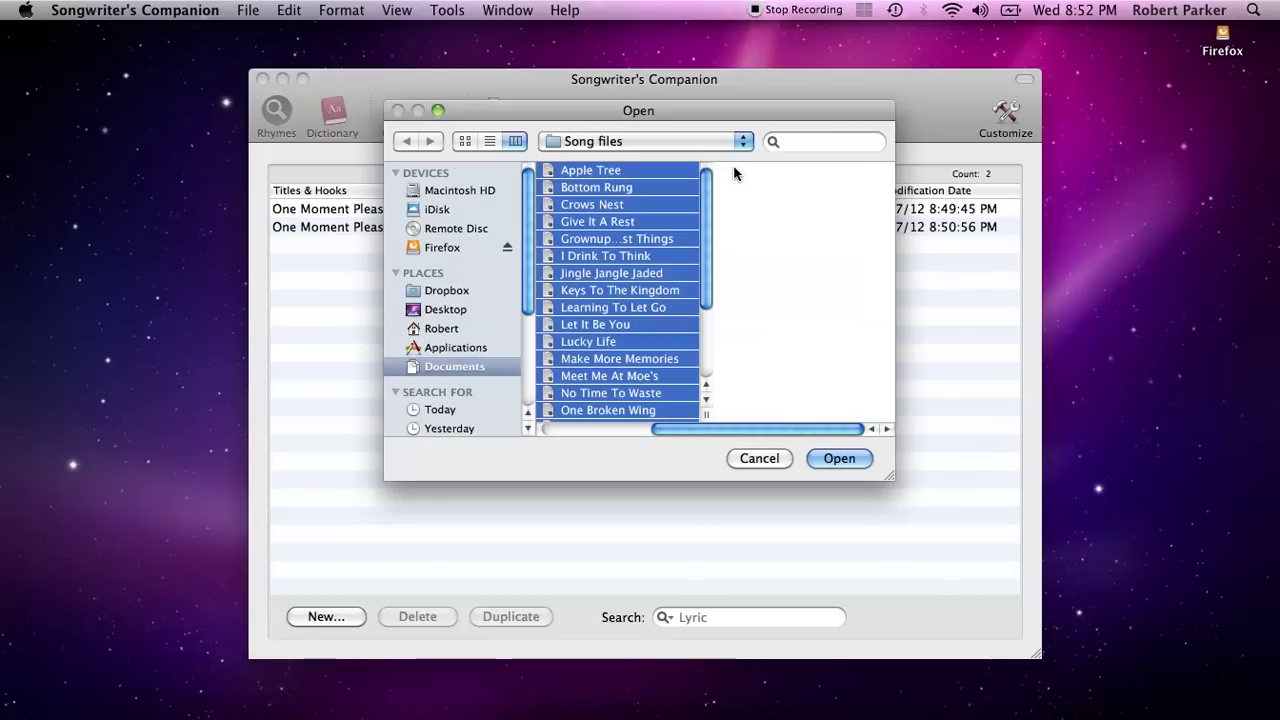
{"action": "left_click", "coordinate": [837, 460]}
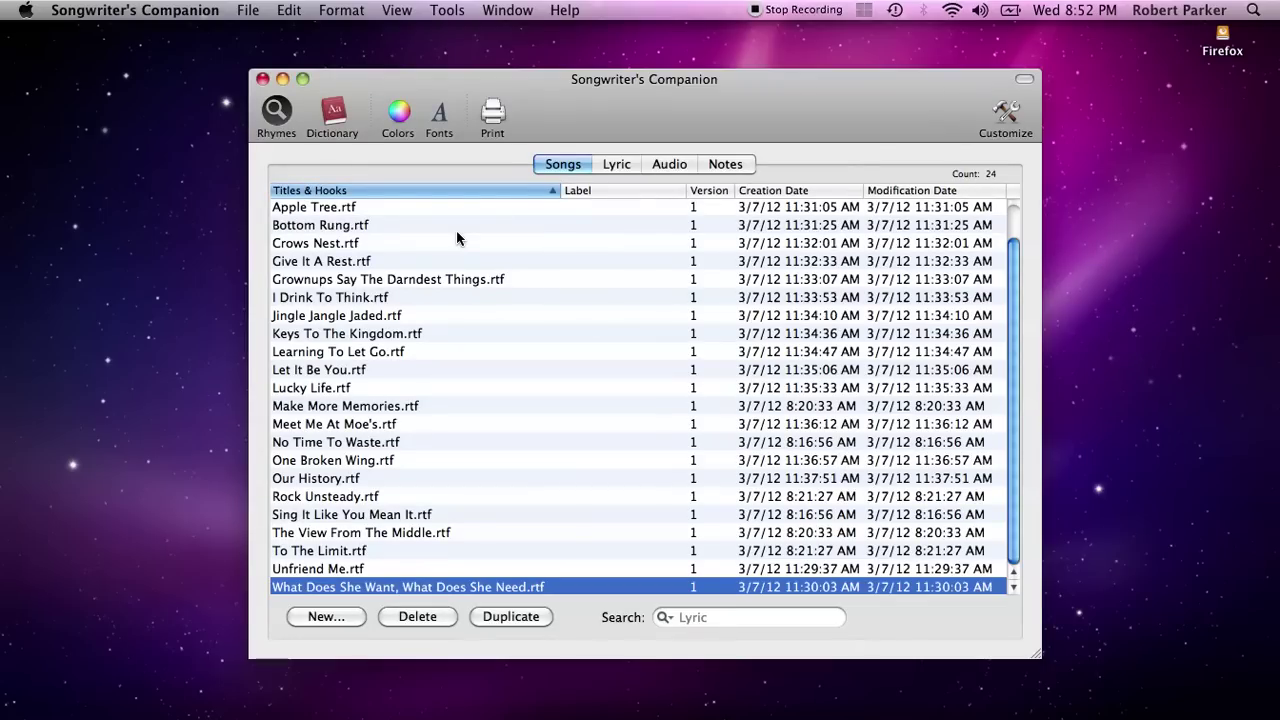
{"action": "left_click", "coordinate": [410, 336]}
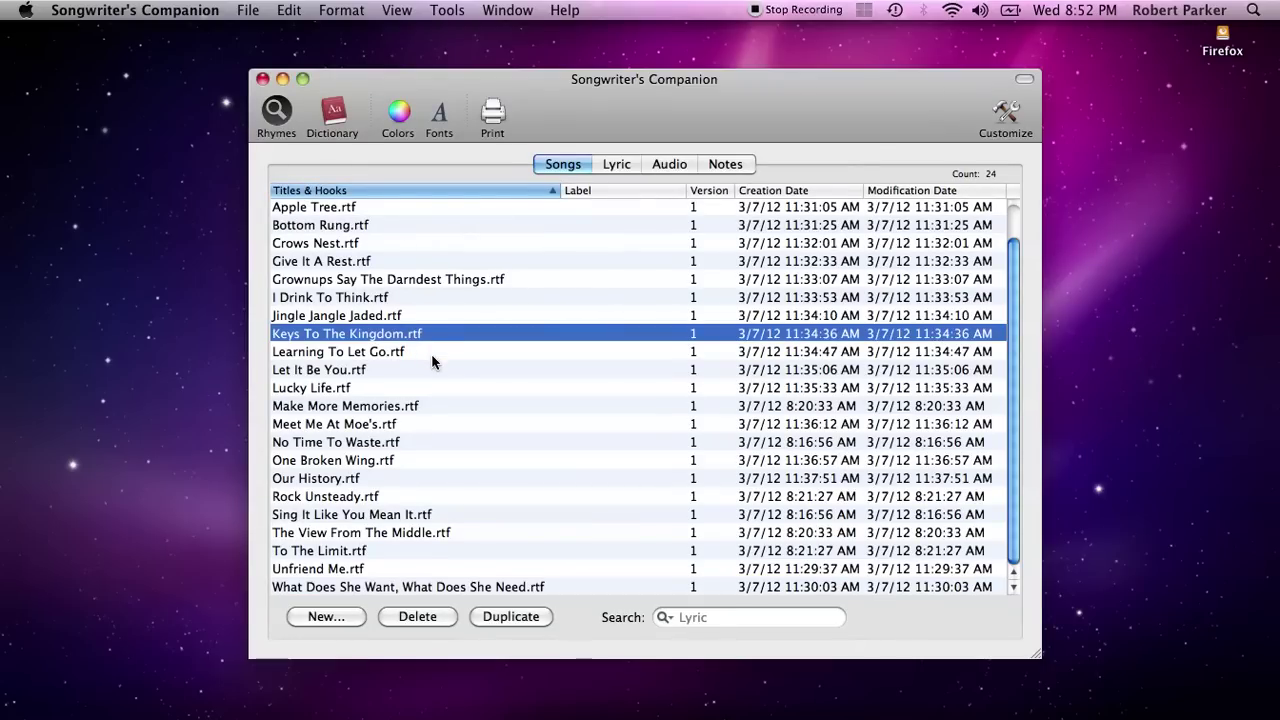
Browse the song list and open the Keys To The Kingdom.rtf lyric
{"action": "scroll", "coordinate": [432, 362], "scroll_direction": "up", "scroll_amount": 1}
{"action": "scroll", "coordinate": [432, 362], "scroll_direction": "up", "scroll_amount": 1}
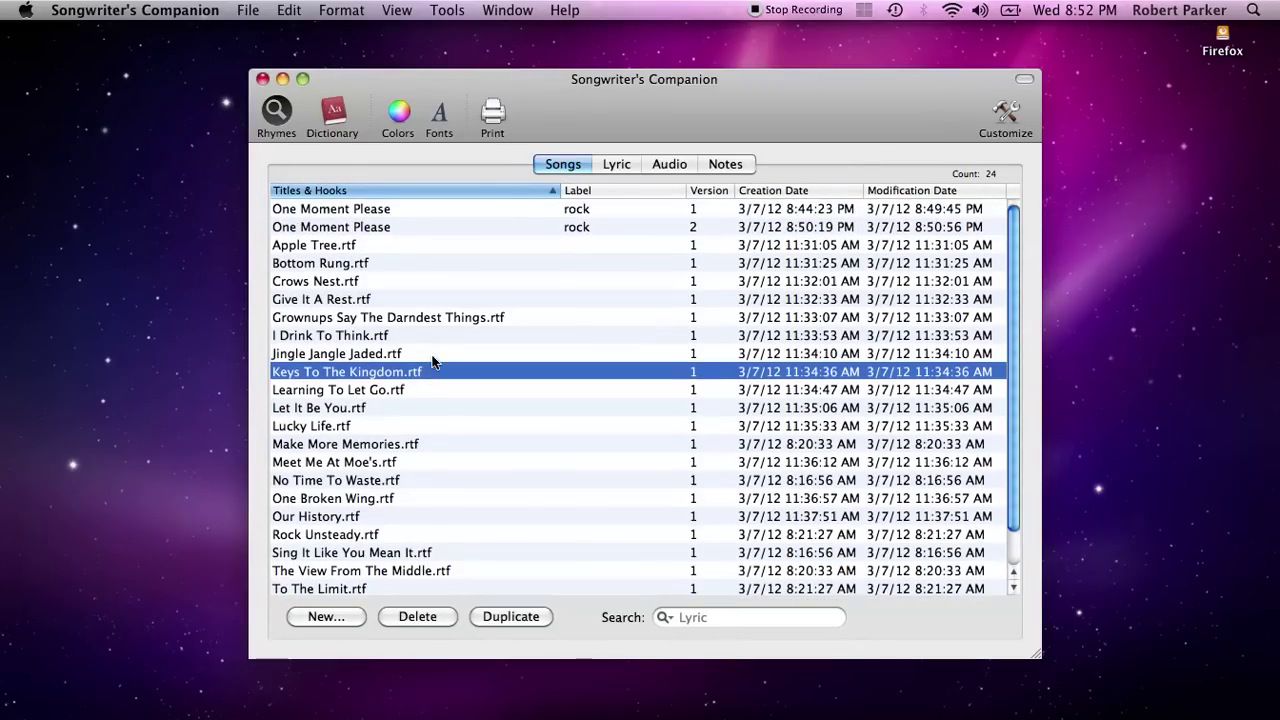
{"action": "left_click", "coordinate": [395, 209]}
{"action": "left_click", "coordinate": [393, 229]}
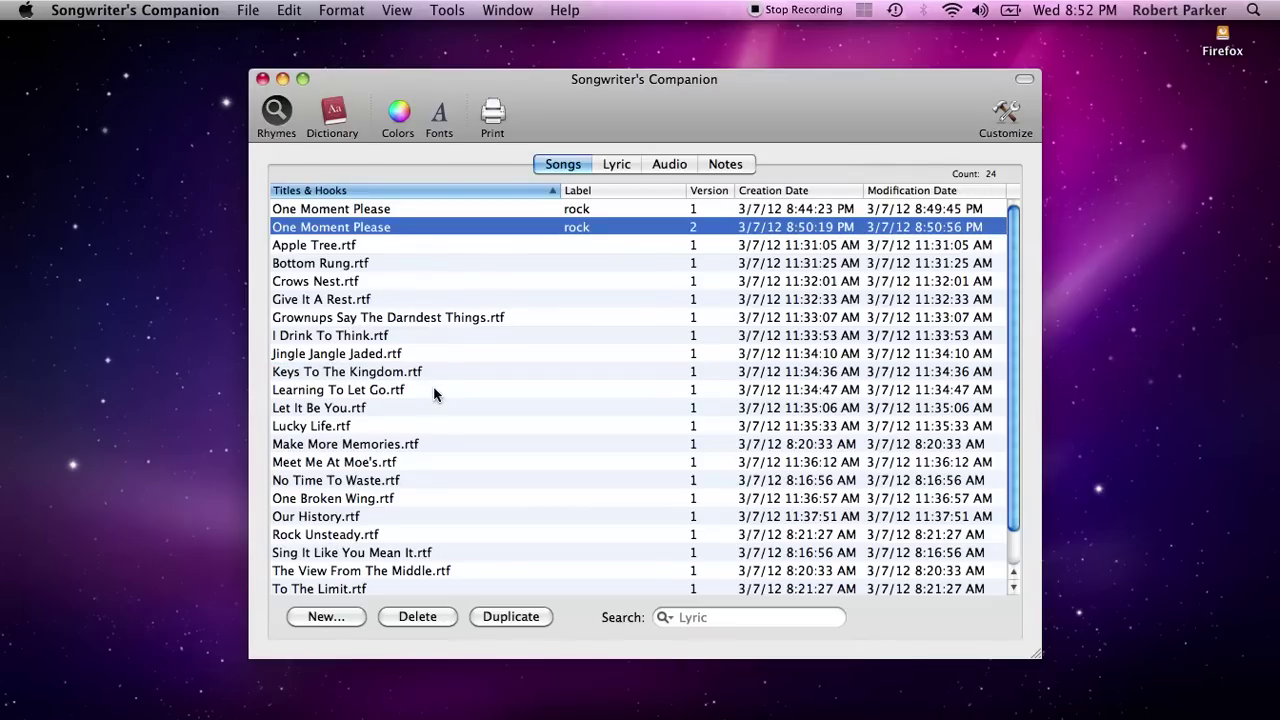
{"action": "left_click", "coordinate": [359, 246]}
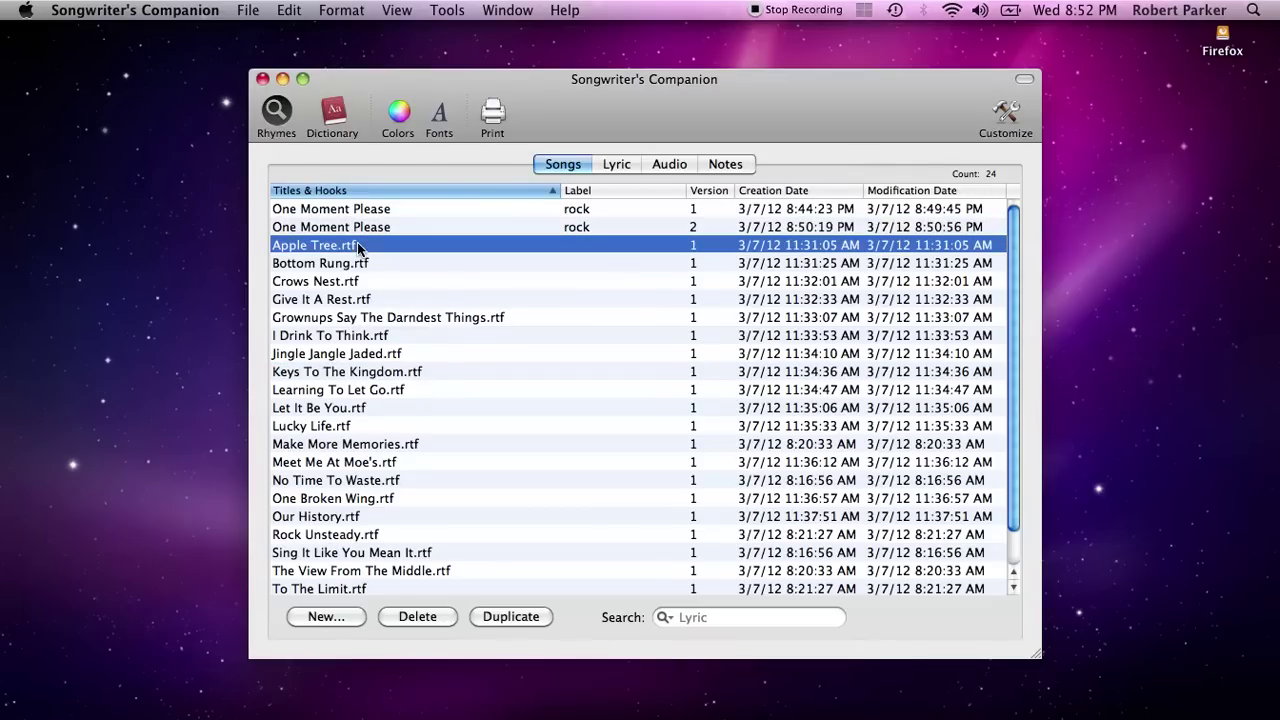
{"action": "key", "text": "Down"}
{"action": "key", "text": "Down"}
{"action": "key", "text": "Down"}
{"action": "key", "text": "Down"}
{"action": "key", "text": "Down"}
{"action": "key", "text": "Down"}
{"action": "key", "text": "Down"}
{"action": "key", "text": "Down"}
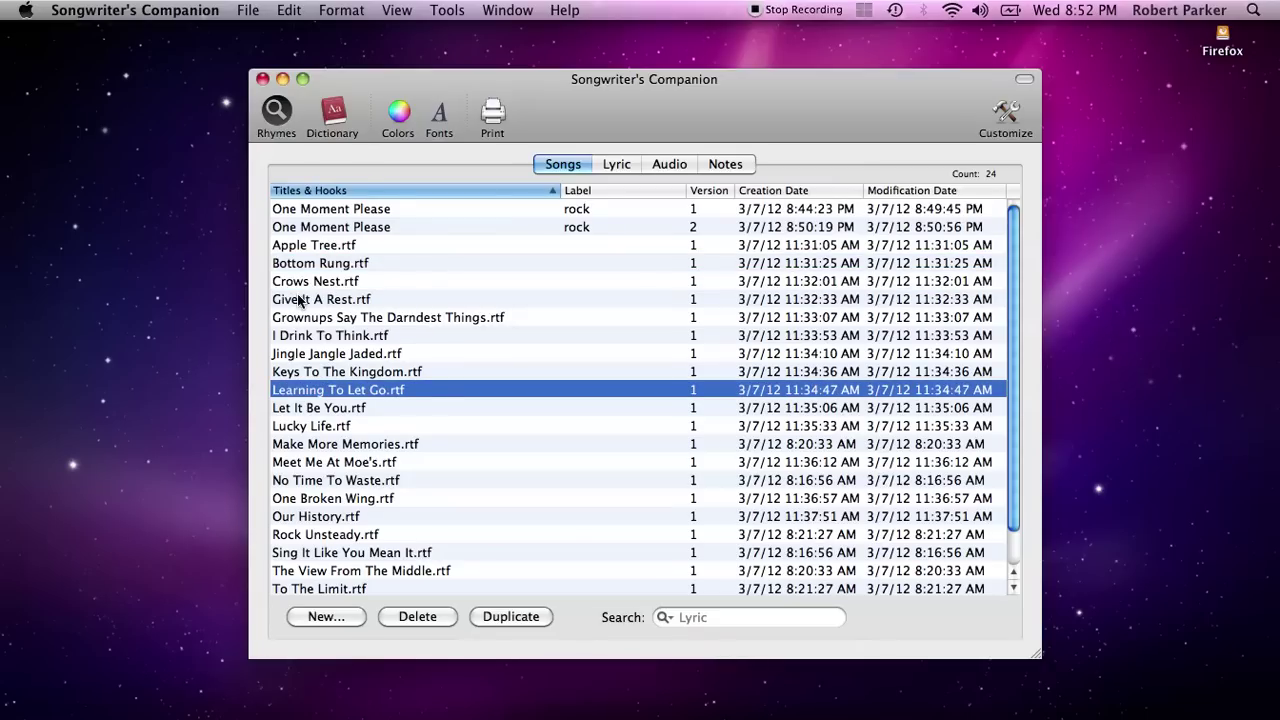
{"action": "left_click", "coordinate": [427, 371]}
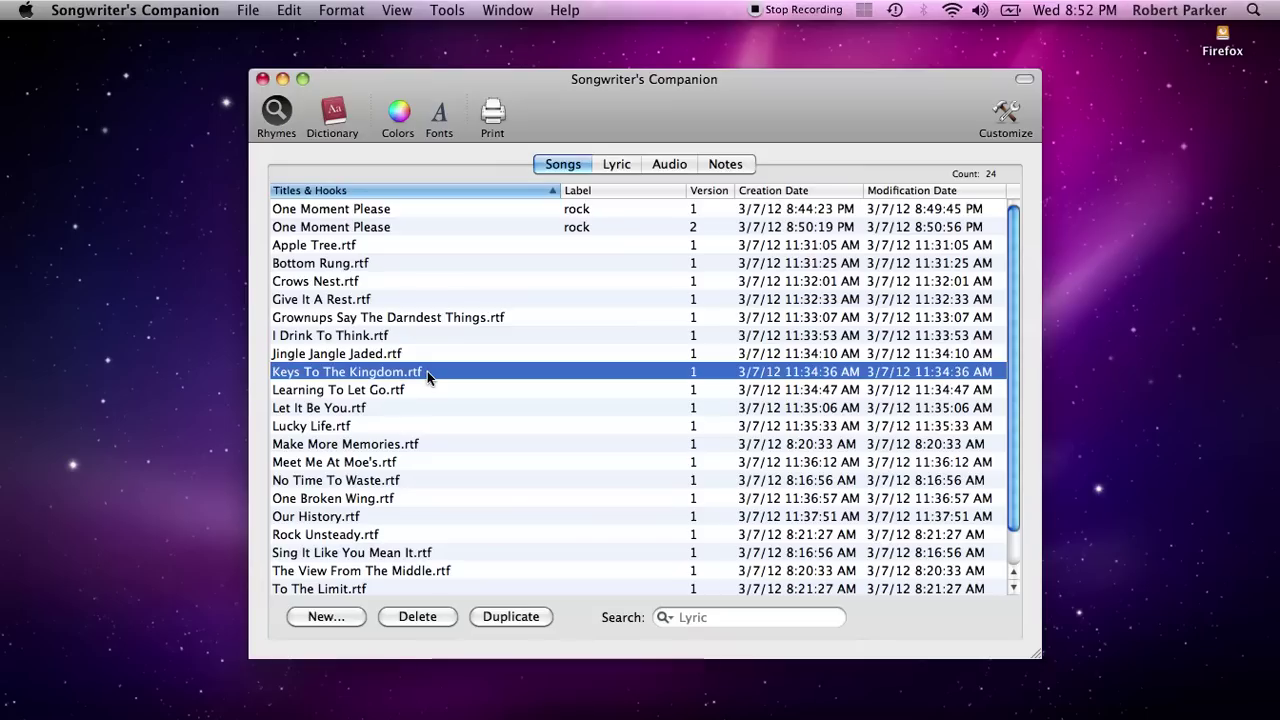
{"action": "double_click", "coordinate": [393, 373]}
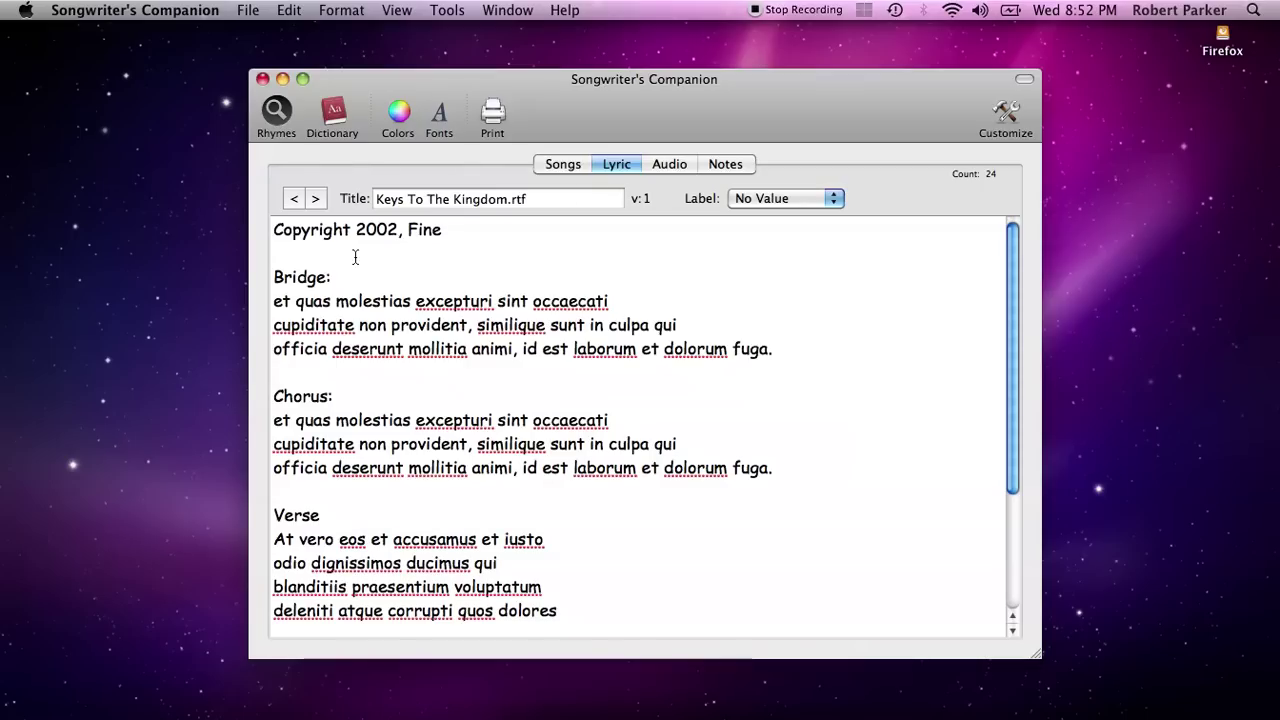
Insert a new line reading 'test' after the Bridge and select that word
{"action": "left_click", "coordinate": [365, 377]}
{"action": "key", "text": "Return"}
{"action": "type", "text": "test"}
{"action": "key", "text": "Return"}
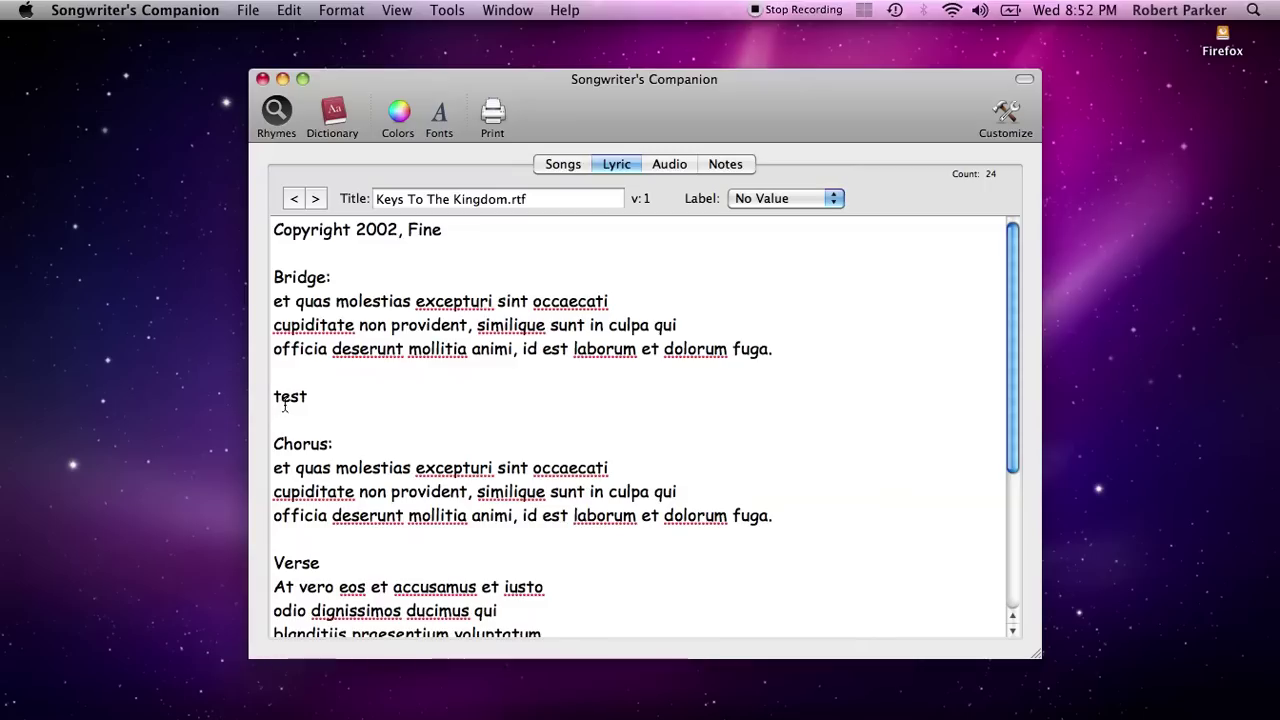
{"action": "double_click", "coordinate": [290, 396]}
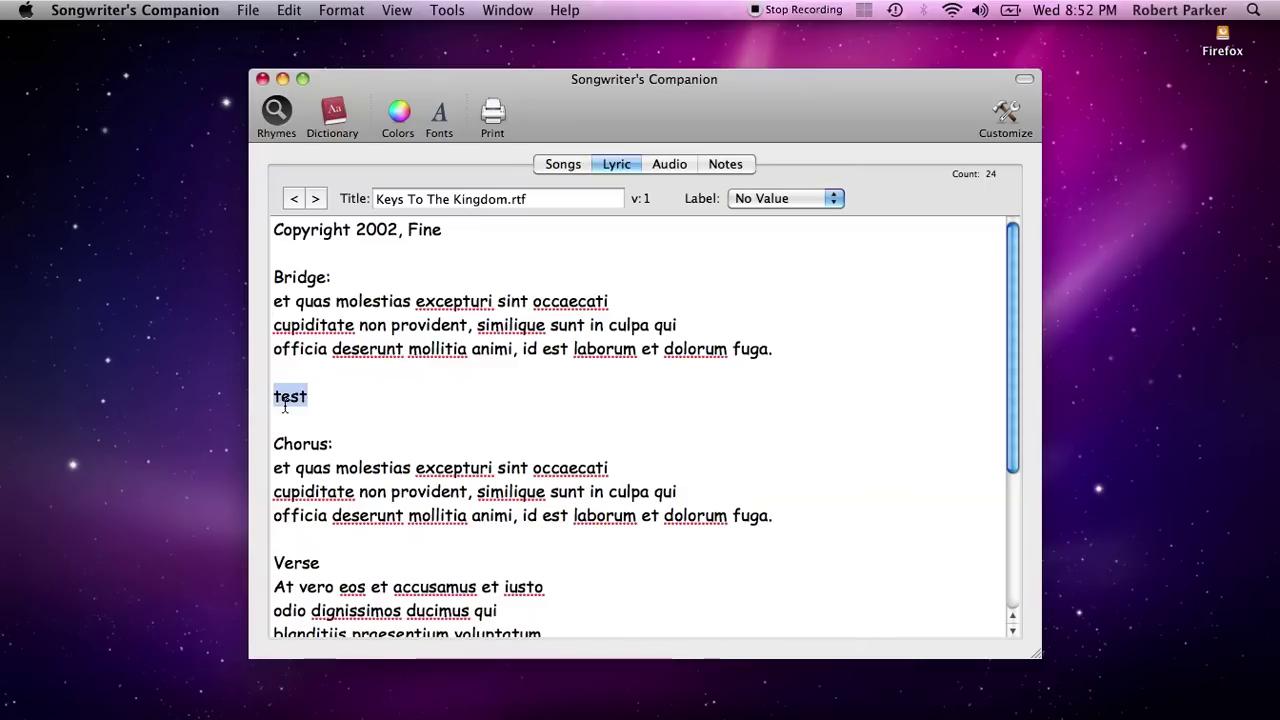
Show the Rhymes panel, look up rhymes for 'test', and weaken the rhyme strength
{"action": "left_click", "coordinate": [276, 114]}
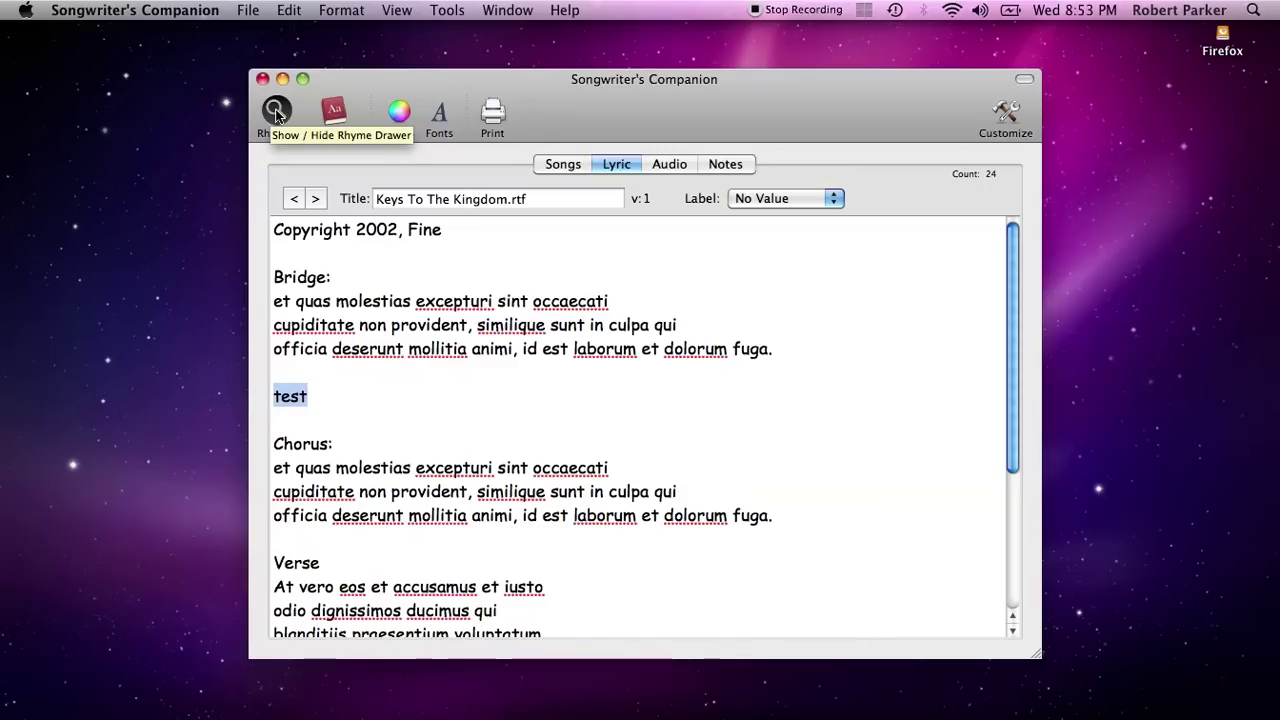
{"action": "left_click", "coordinate": [276, 112]}
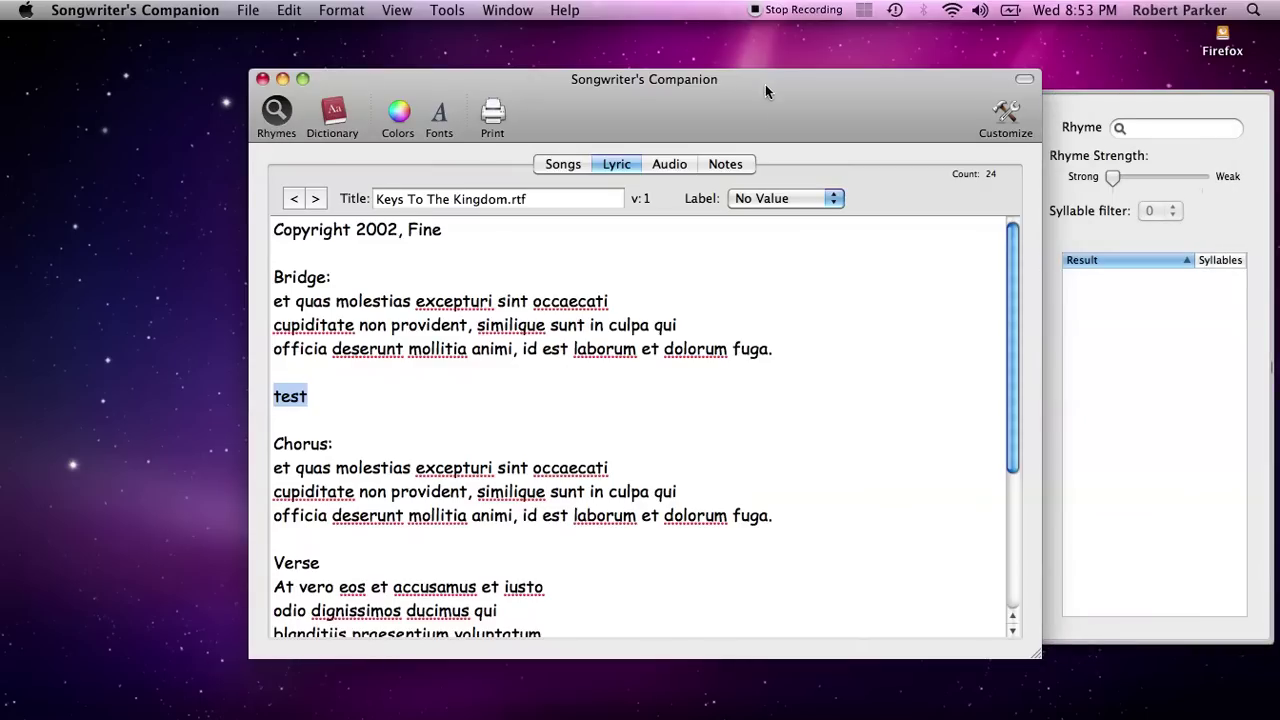
{"action": "left_click_drag", "start_coordinate": [770, 79], "coordinate": [701, 81]}
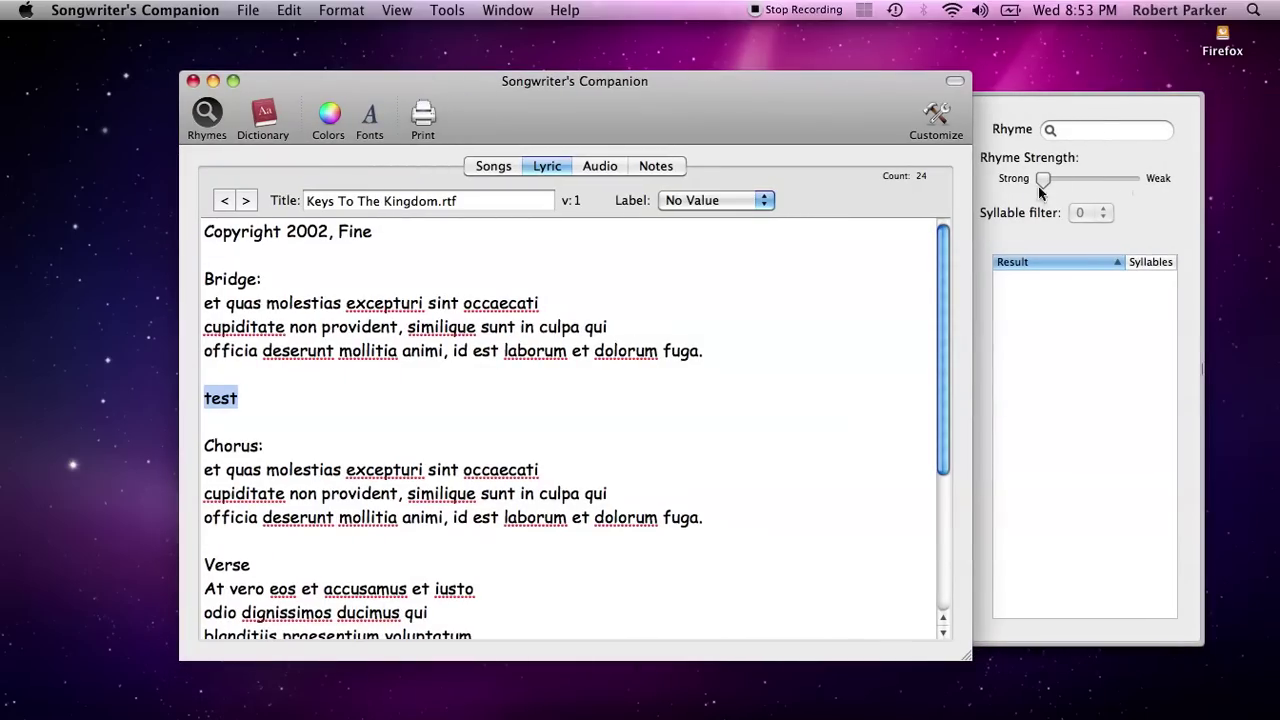
{"action": "left_click", "coordinate": [1094, 131]}
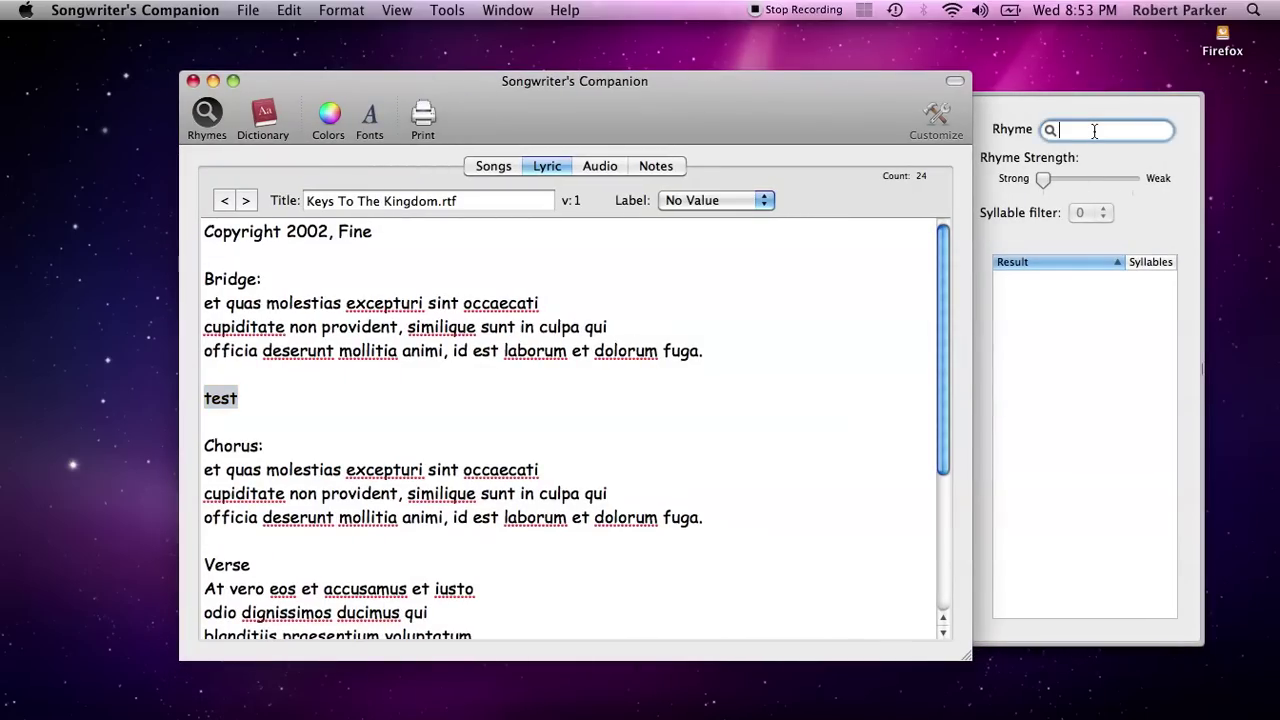
{"action": "type", "text": "test"}
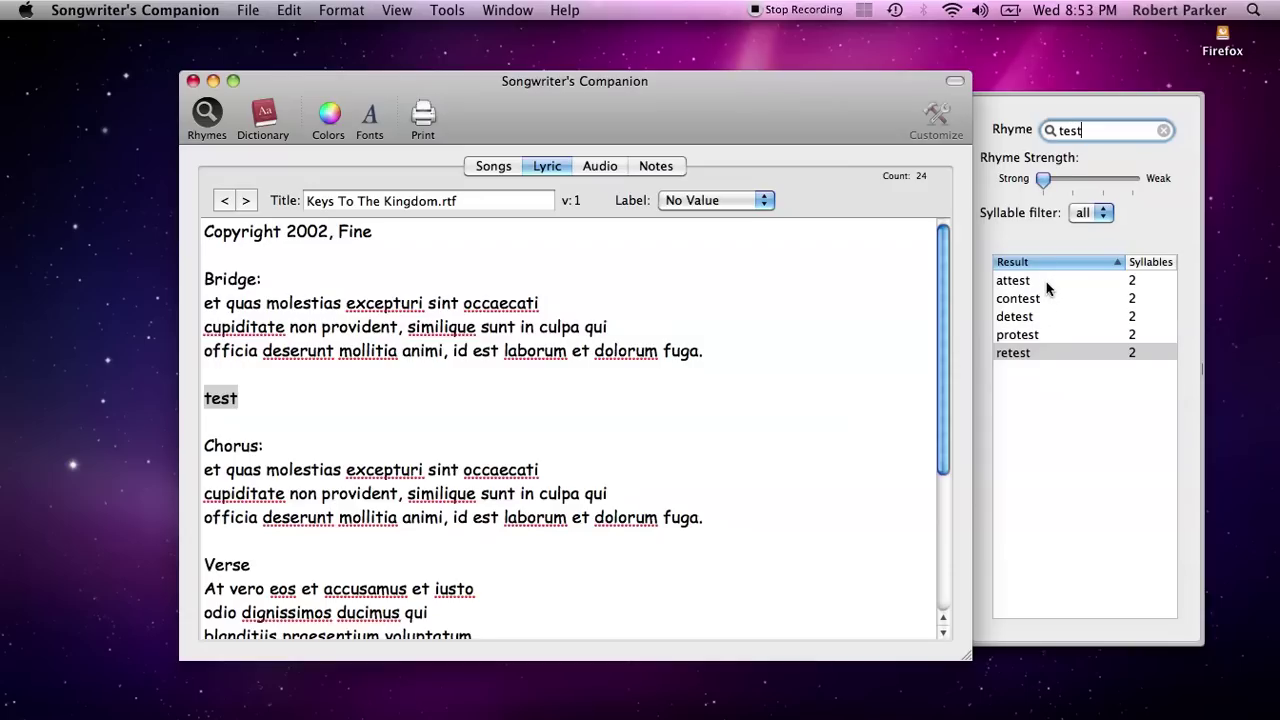
{"action": "left_click", "coordinate": [1046, 285]}
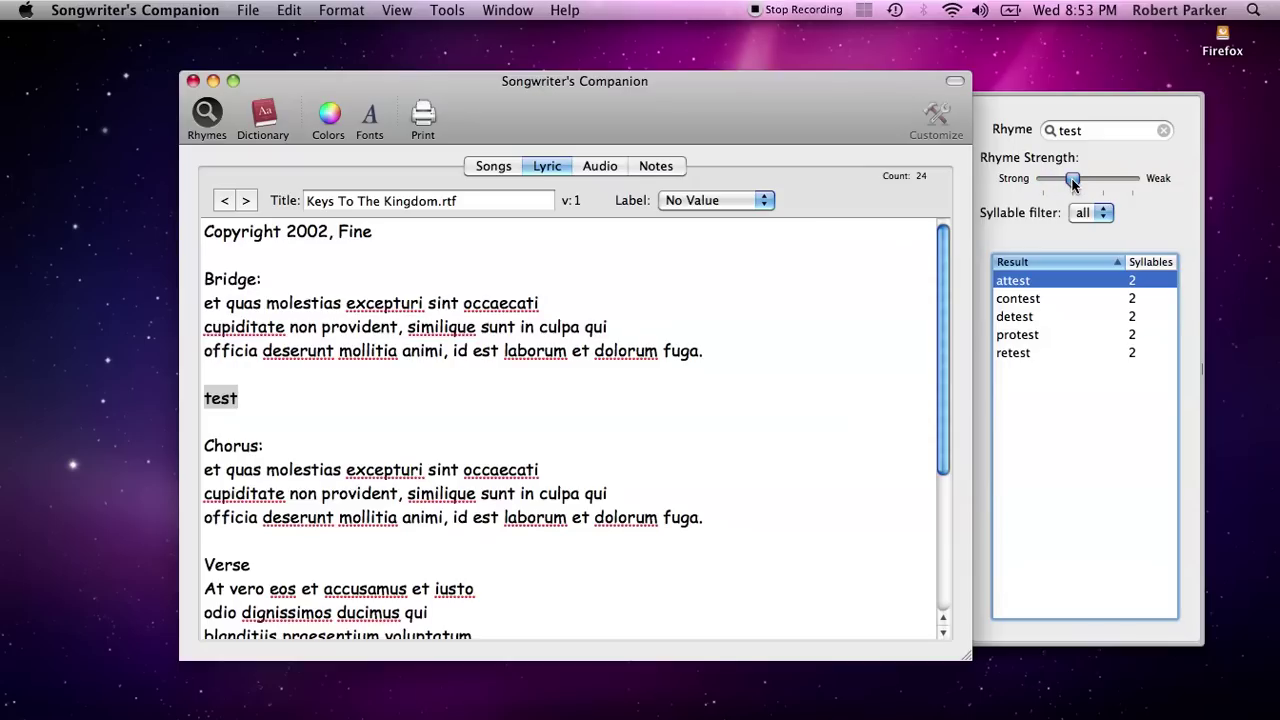
{"action": "left_click", "coordinate": [1073, 183]}
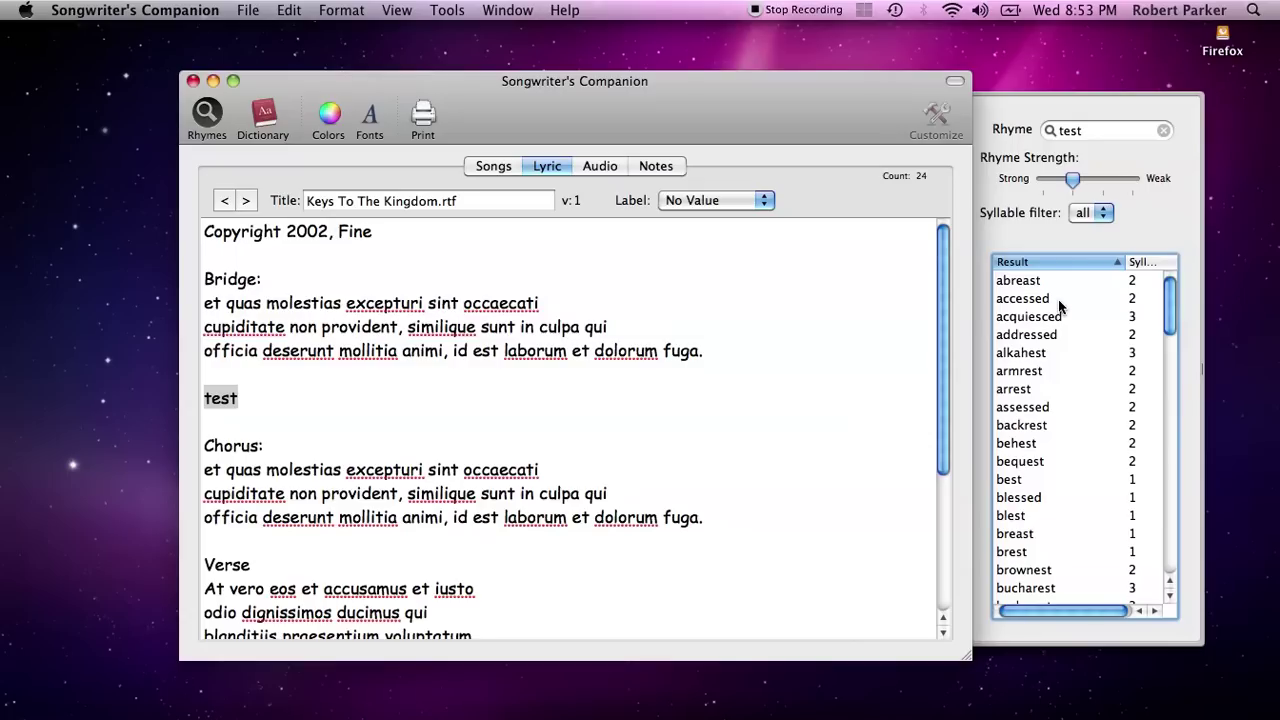
Browse armrest and arrest in the results and weaken the rhyme strength further
{"action": "left_click", "coordinate": [1034, 372]}
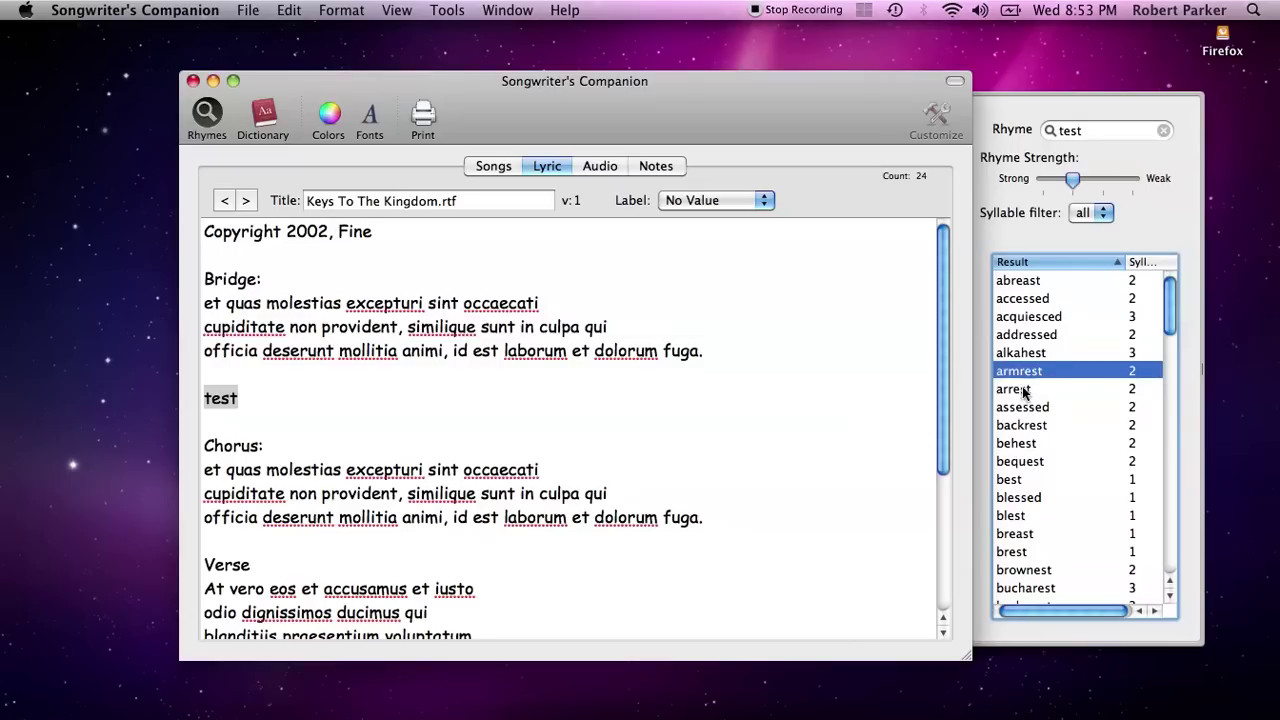
{"action": "left_click", "coordinate": [1022, 393]}
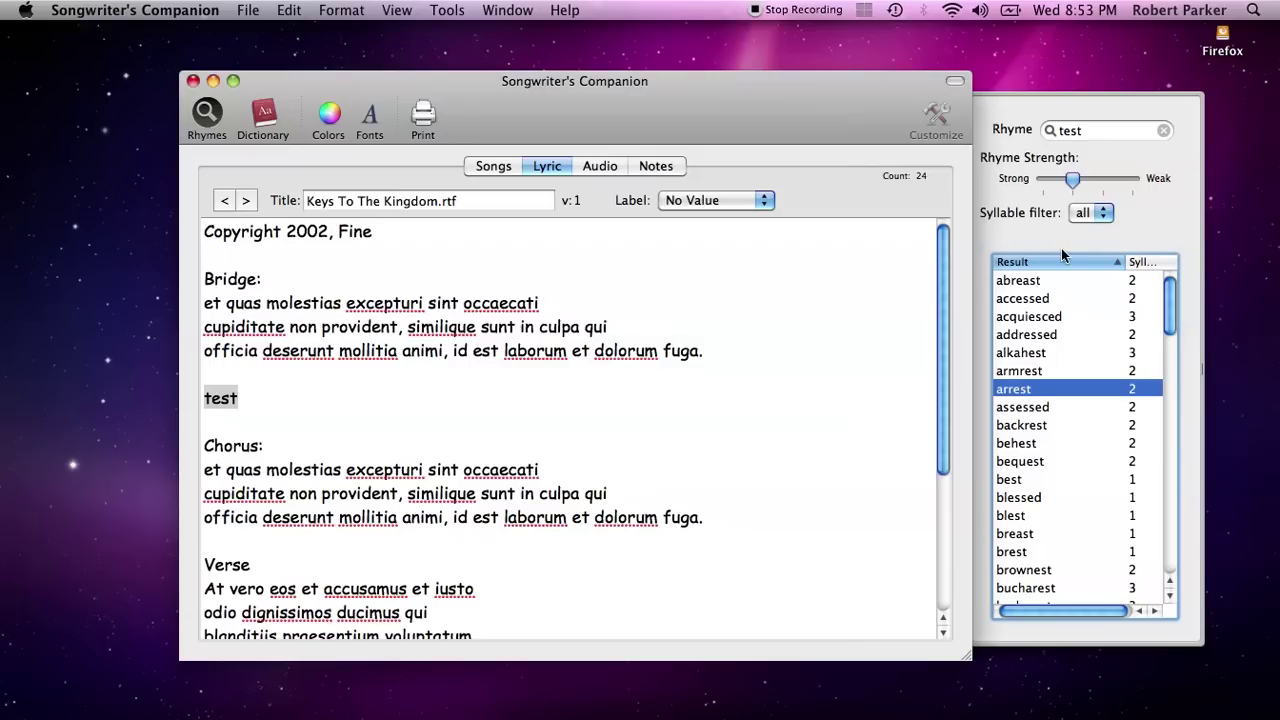
{"action": "left_click_drag", "start_coordinate": [1073, 182], "coordinate": [1093, 182]}
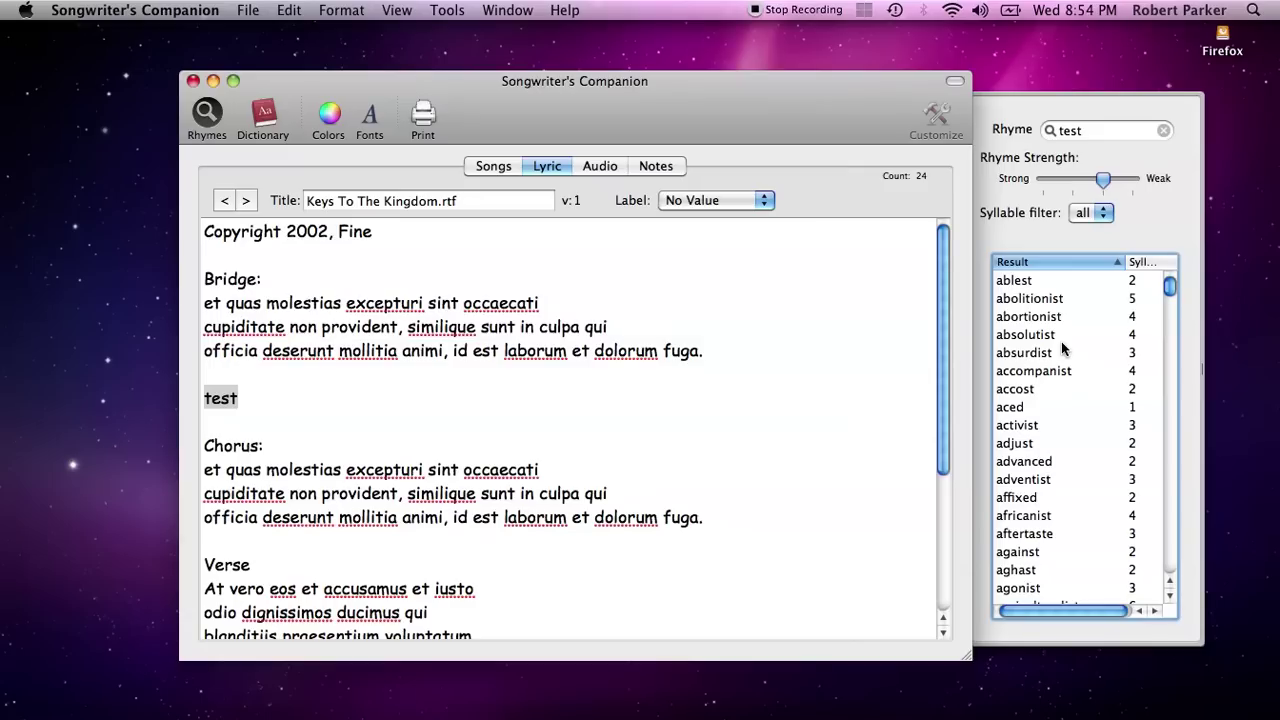
Filter rhymes to two, then one syllable, slide strength to Weak, then back to Strong
{"action": "left_click", "coordinate": [1088, 214]}
{"action": "left_click", "coordinate": [1089, 248]}
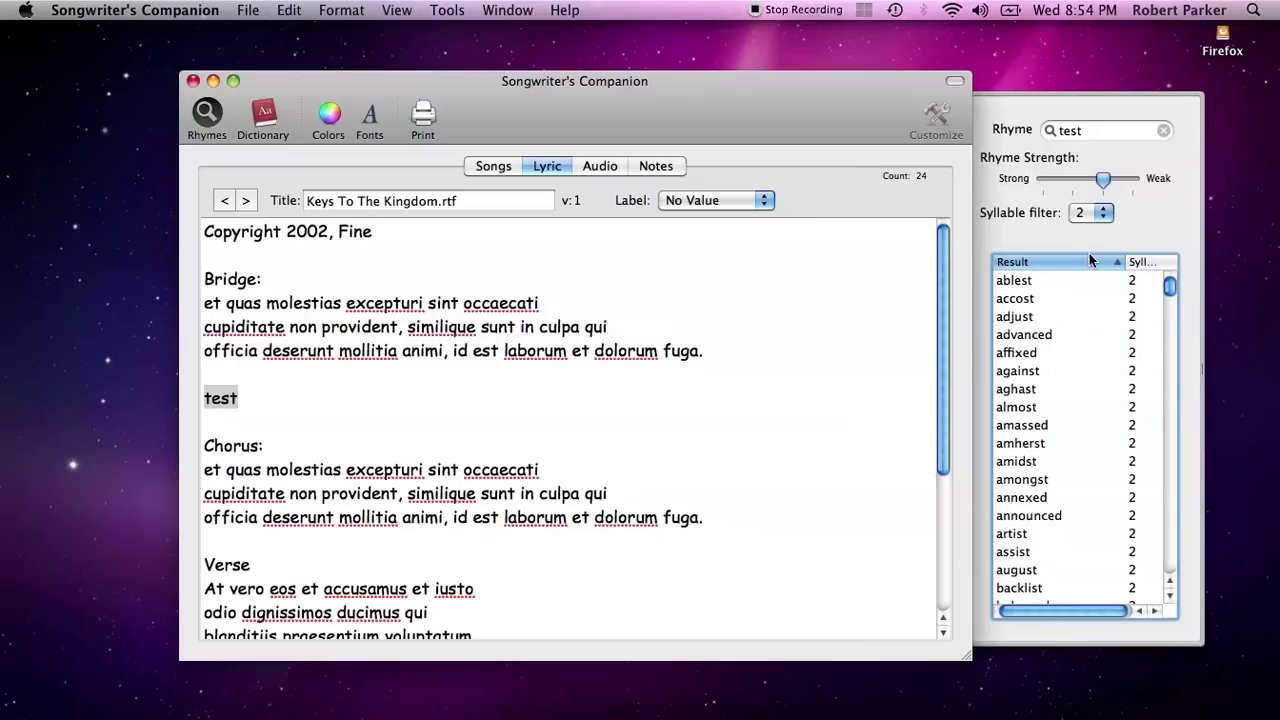
{"action": "left_click", "coordinate": [1089, 214]}
{"action": "left_click", "coordinate": [1086, 196]}
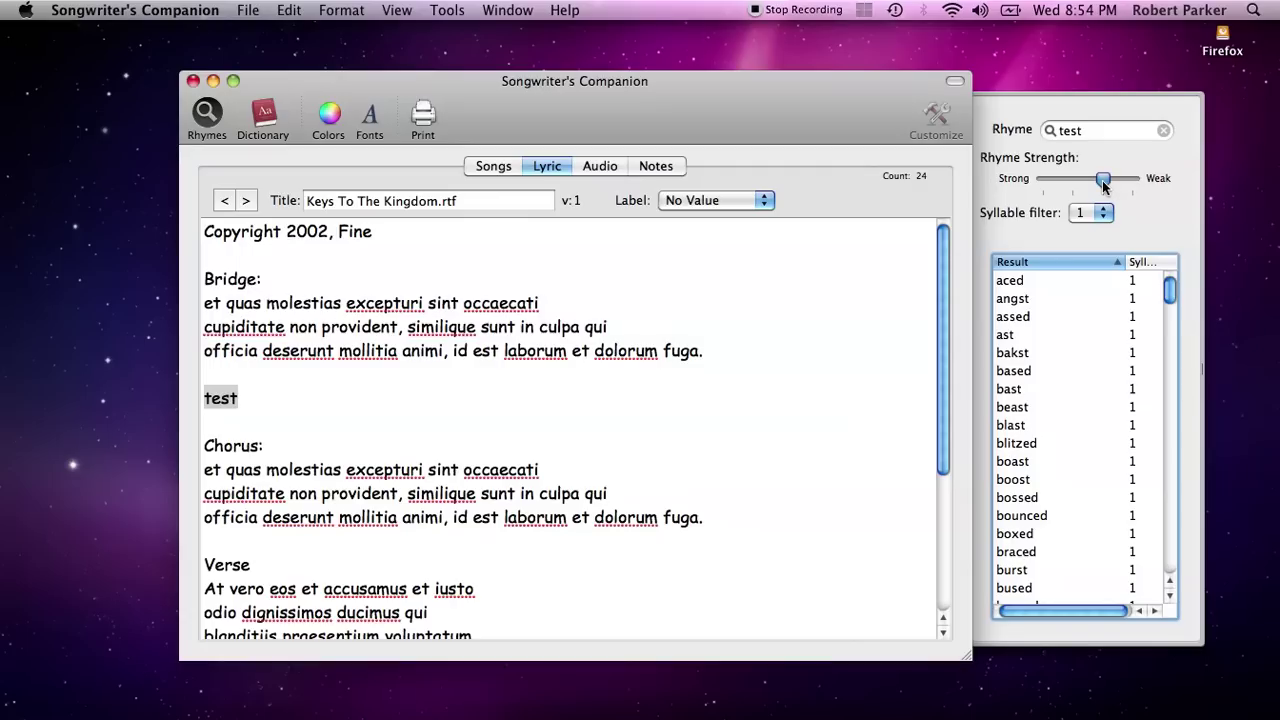
{"action": "left_click_drag", "start_coordinate": [1105, 180], "coordinate": [1119, 176]}
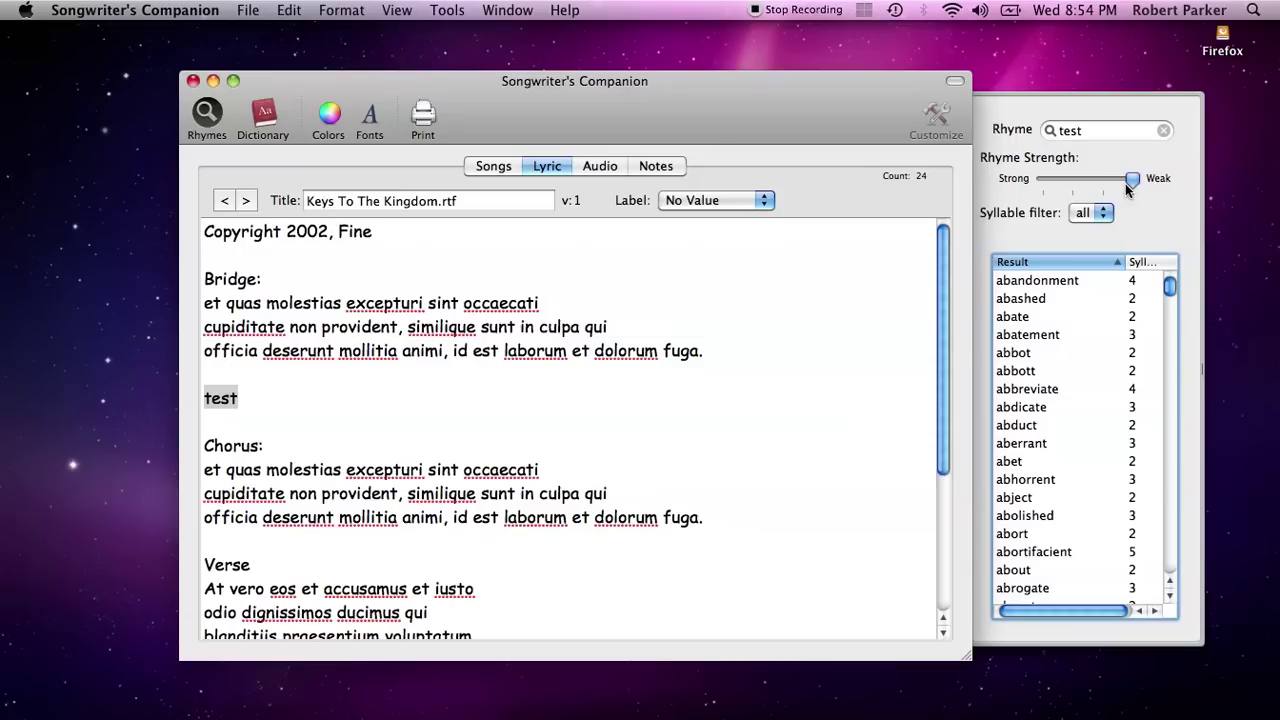
{"action": "left_click_drag", "start_coordinate": [1136, 182], "coordinate": [1063, 190]}
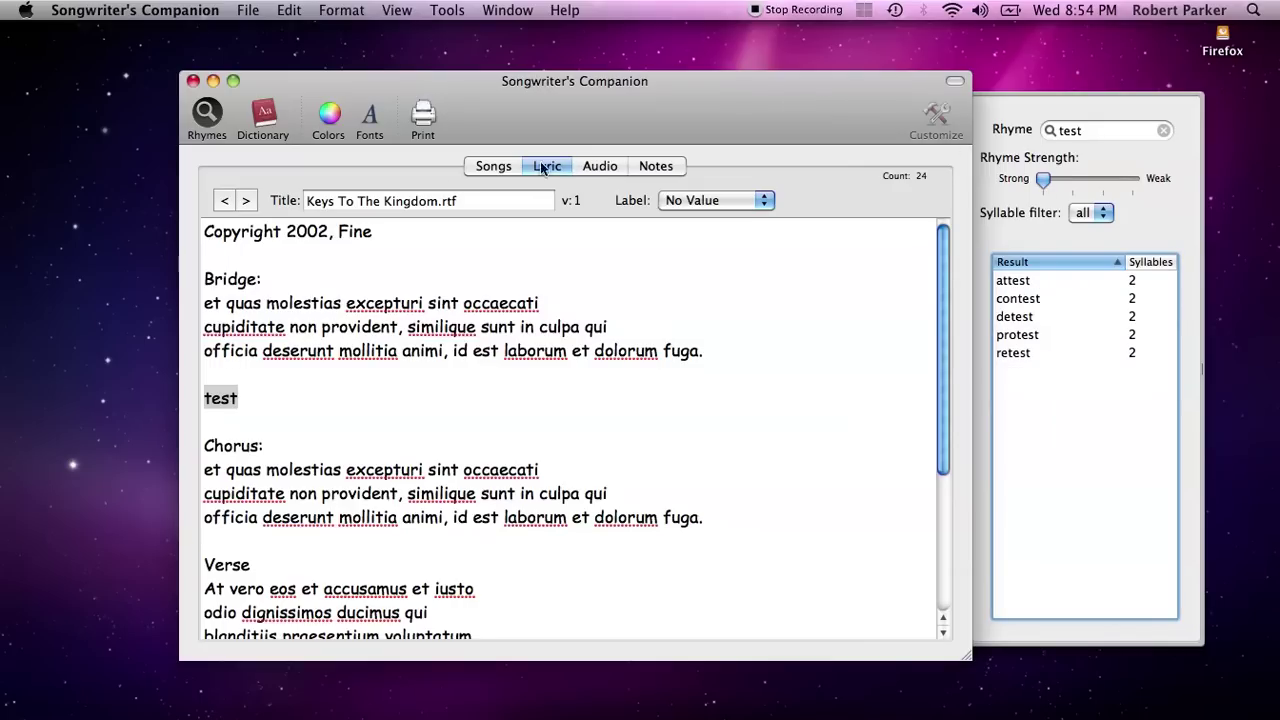
Hide the rhyme finder, return to the 24-song list, and open the search scope menu
{"action": "left_click", "coordinate": [210, 114]}
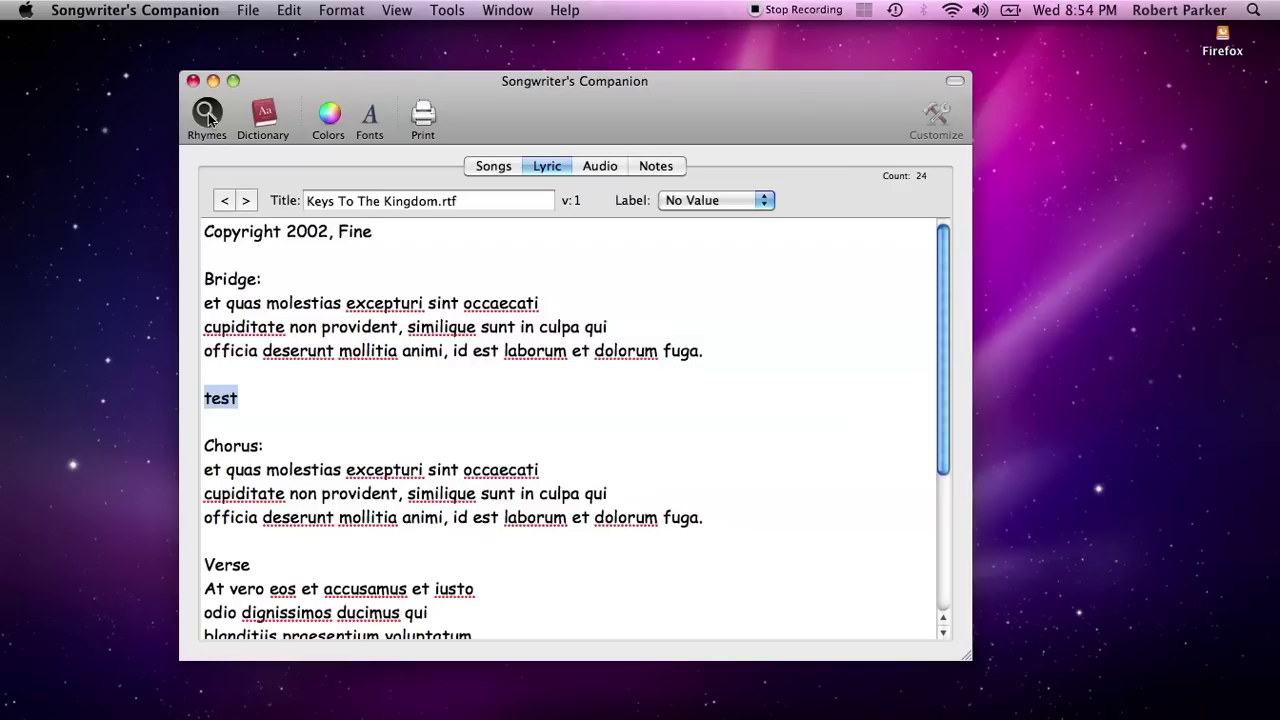
{"action": "left_click", "coordinate": [505, 171]}
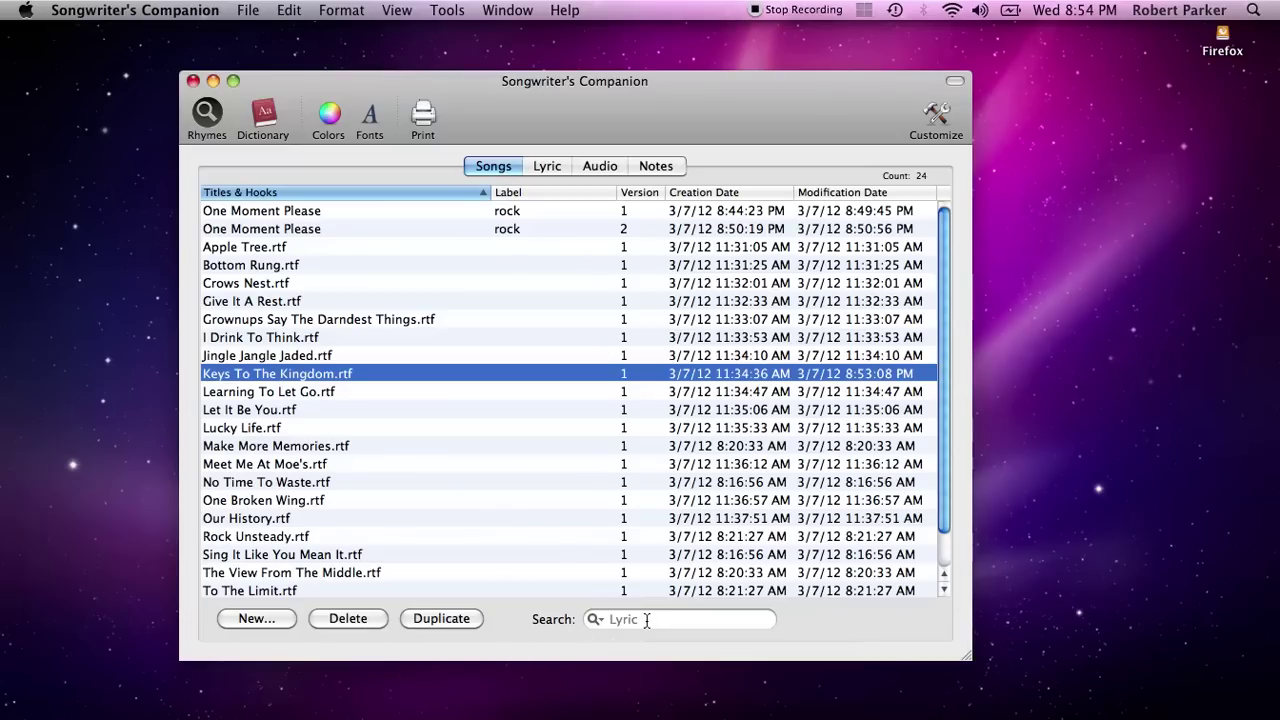
{"action": "left_click", "coordinate": [647, 620]}
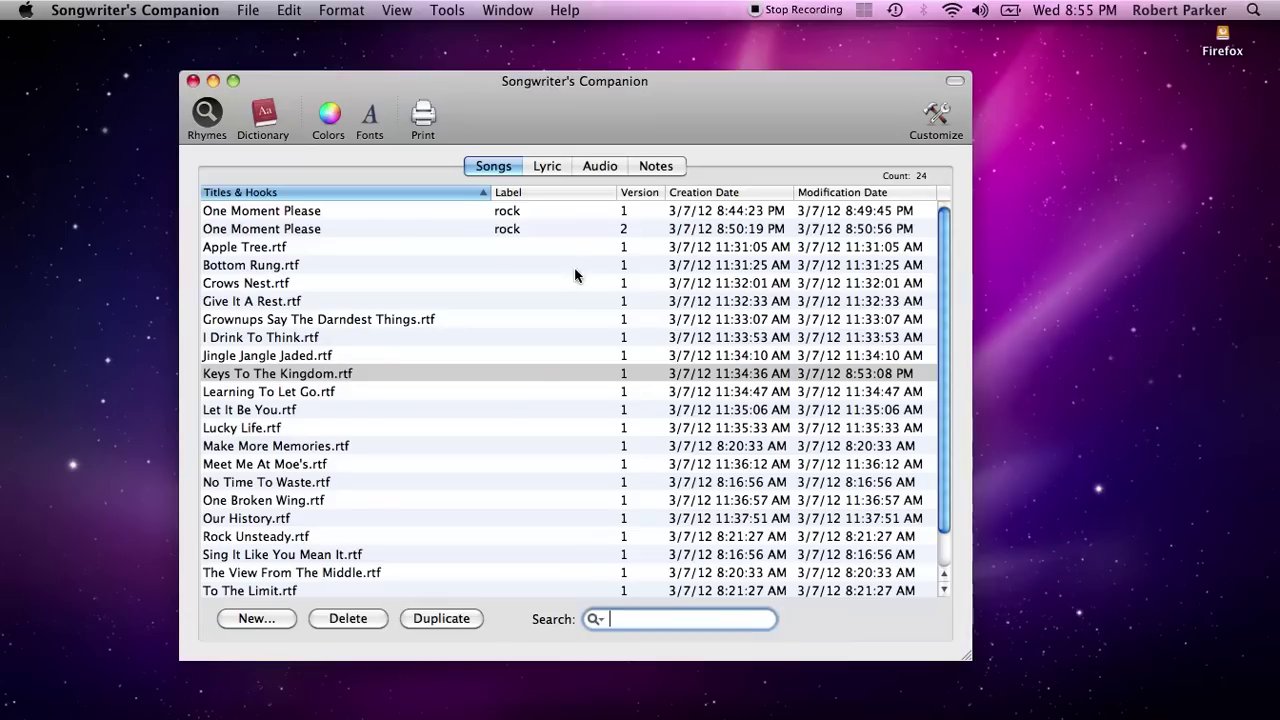
{"action": "left_click", "coordinate": [541, 438]}
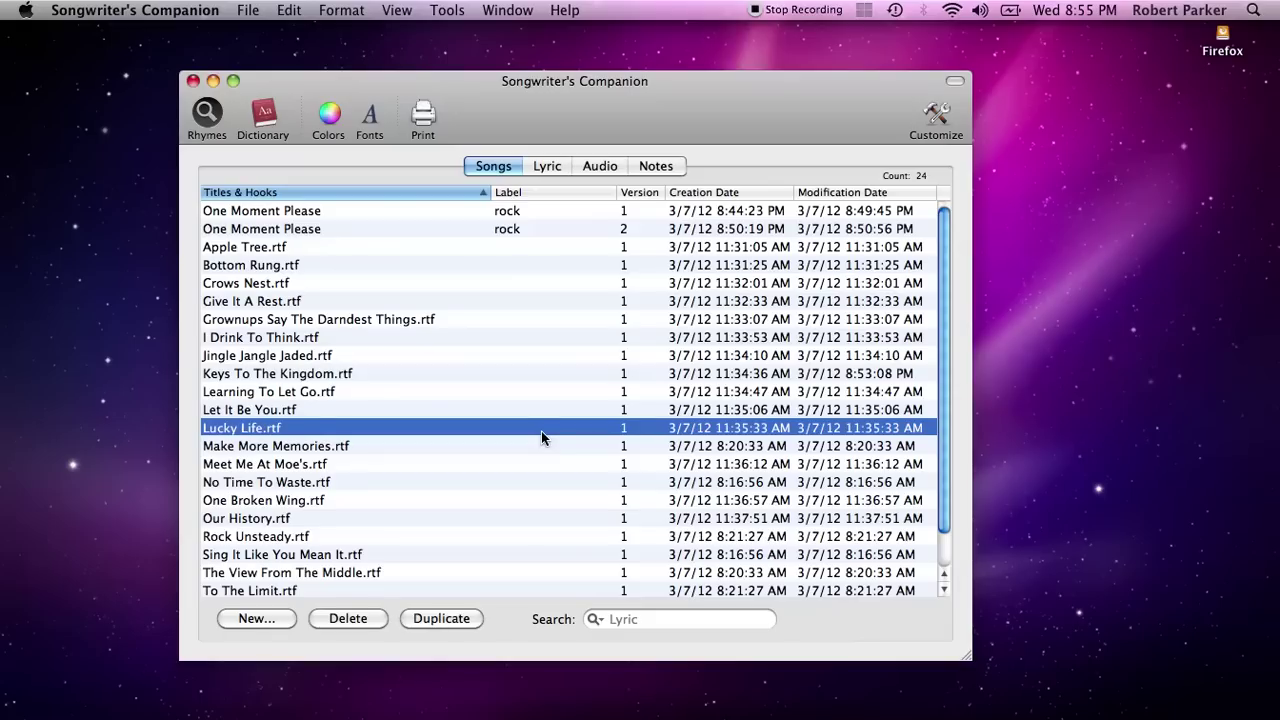
{"action": "left_click", "coordinate": [653, 619]}
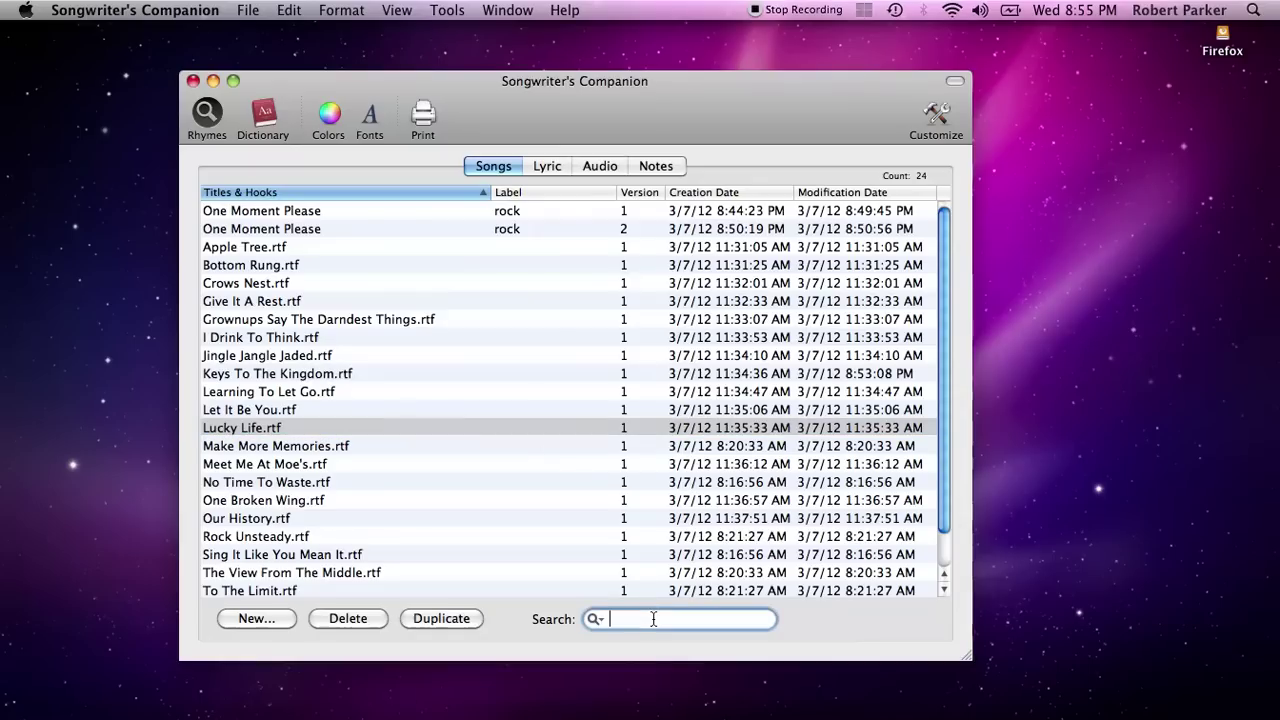
{"action": "left_click", "coordinate": [593, 618]}
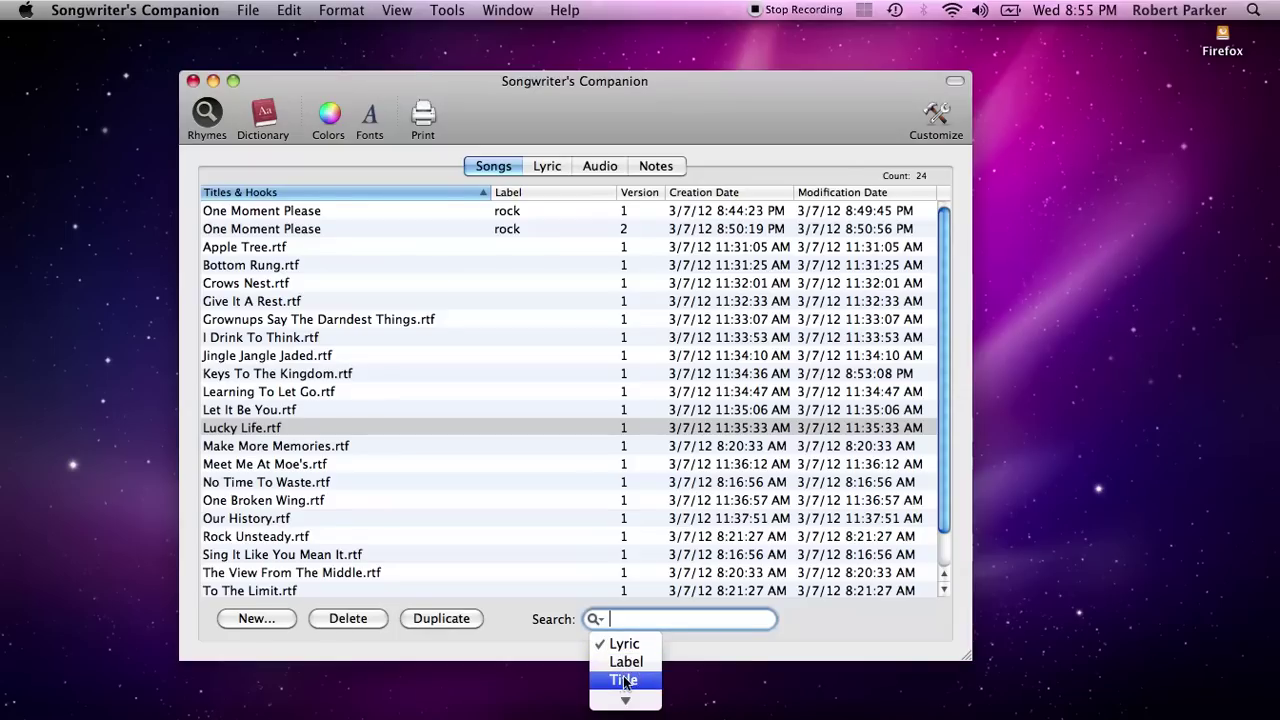
{"action": "mouse_move", "coordinate": [627, 702]}
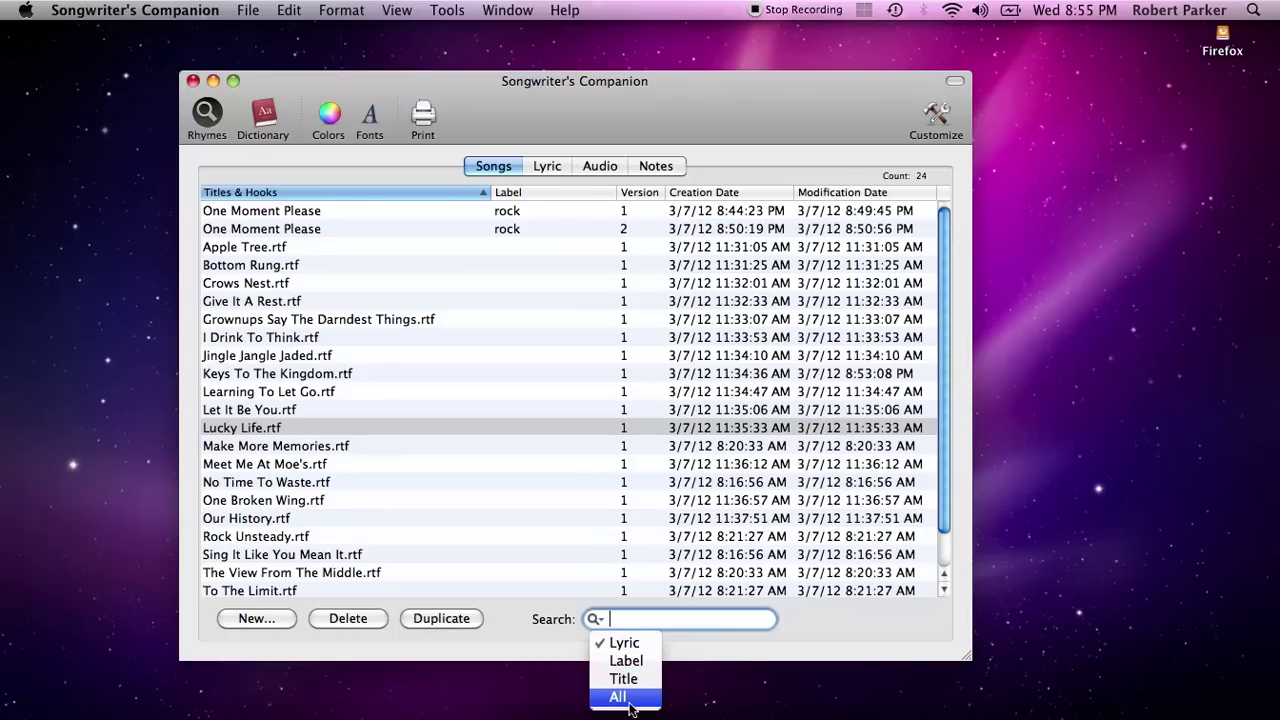
Search all fields for 'test' and open the matching Keys To The Kingdom.rtf lyric
{"action": "left_click", "coordinate": [628, 700]}
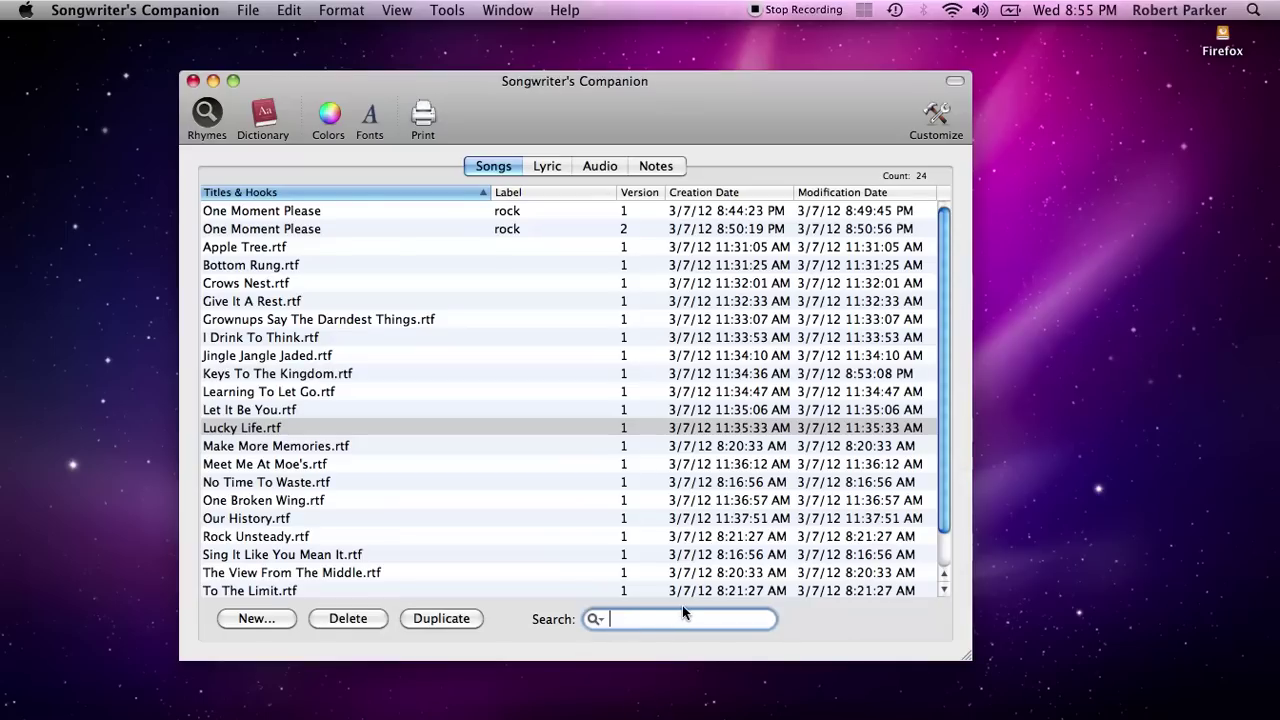
{"action": "type", "text": "test"}
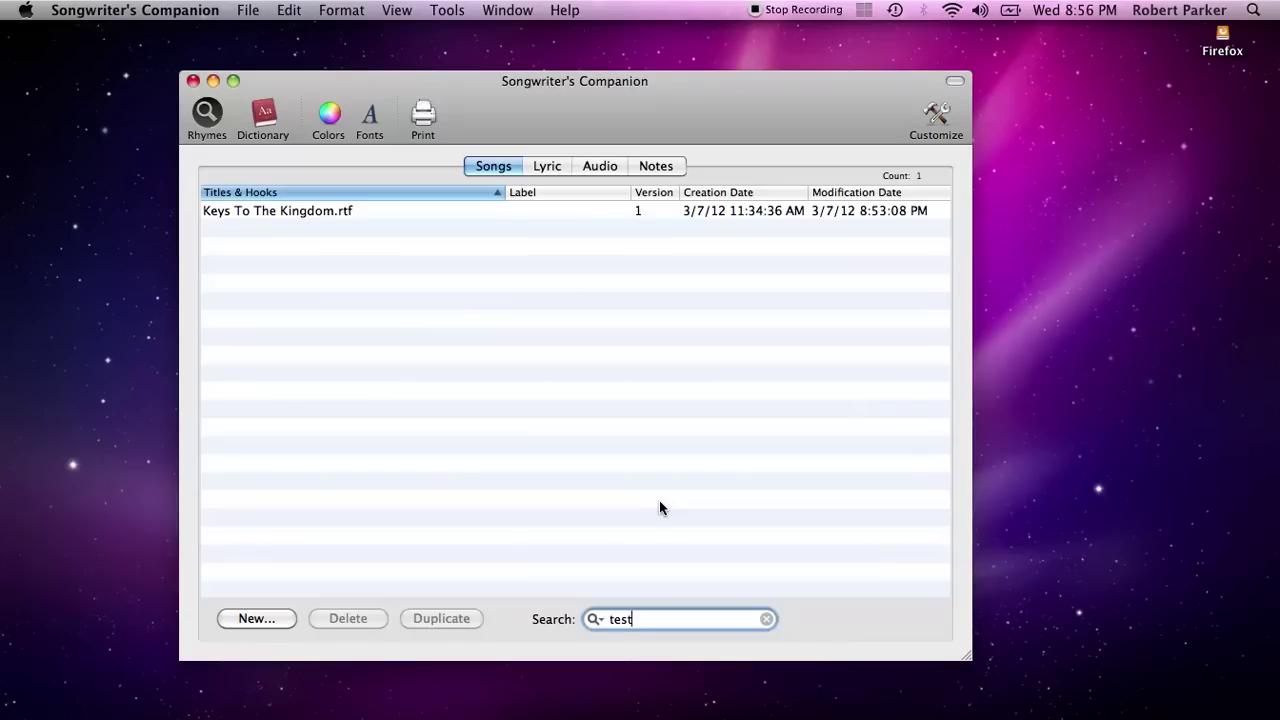
{"action": "double_click", "coordinate": [292, 216]}
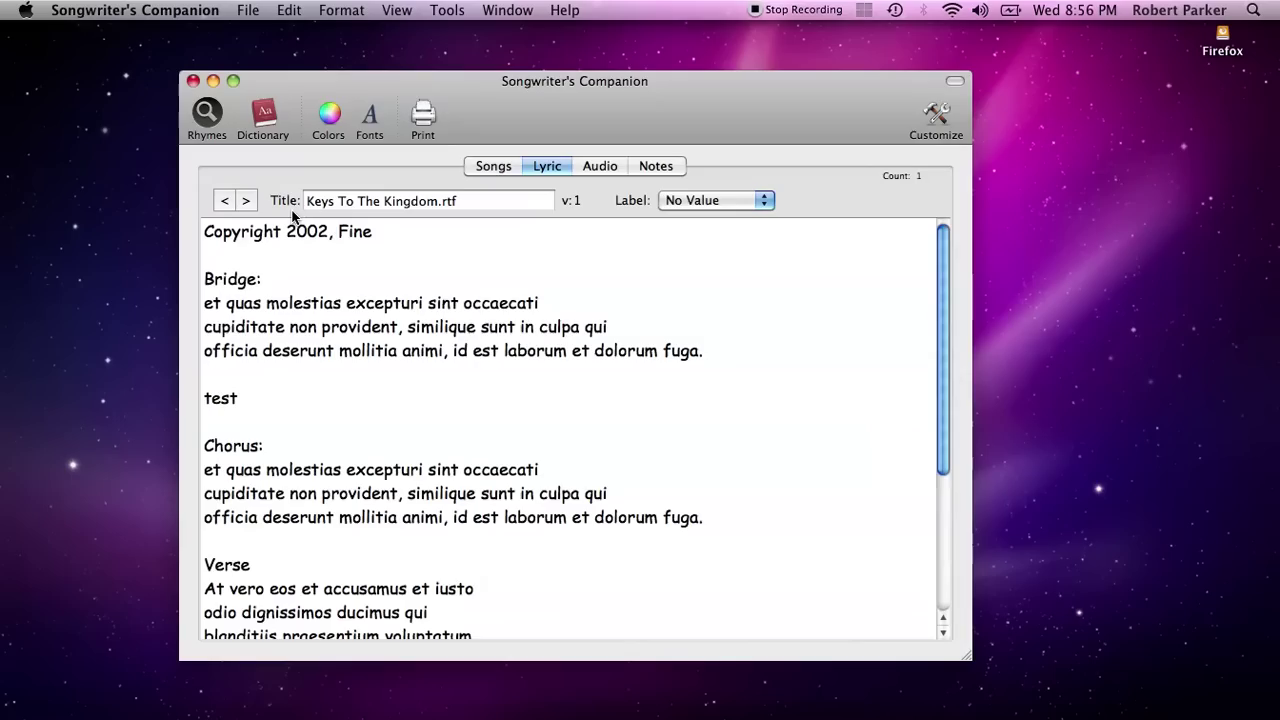
{"action": "double_click", "coordinate": [217, 400]}
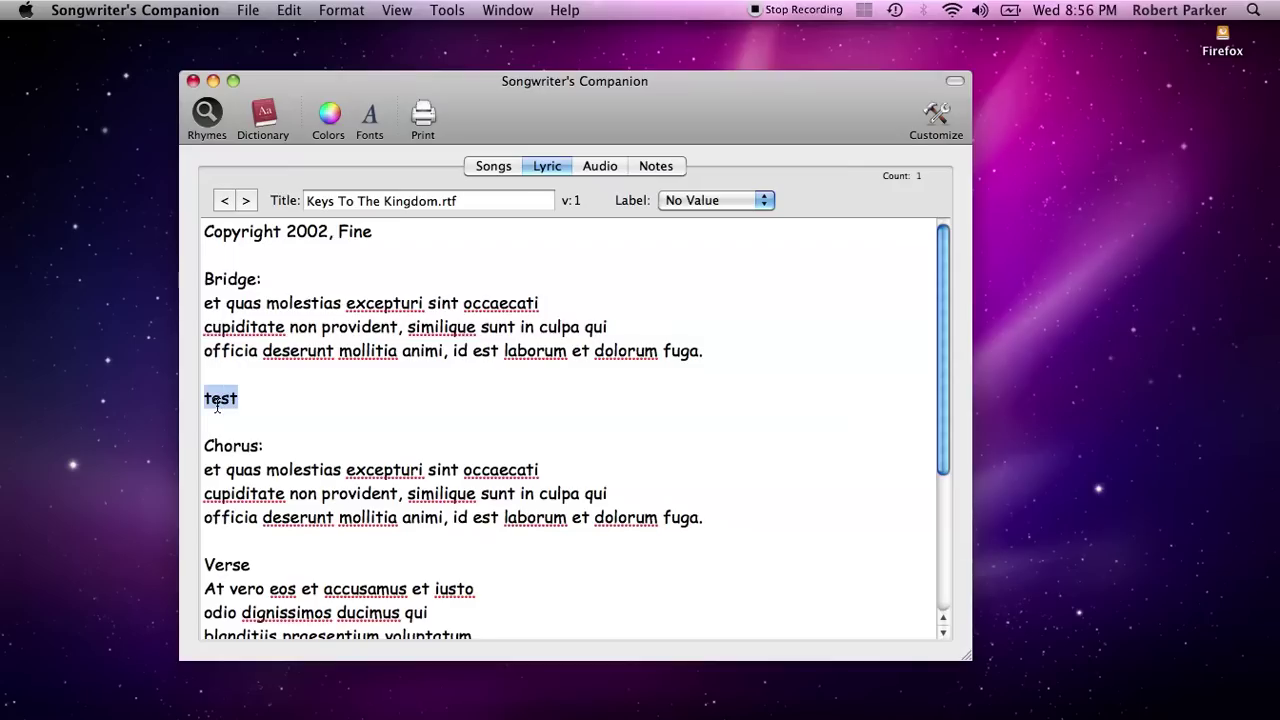
Return to the filtered song list and delete the search text
{"action": "left_click", "coordinate": [493, 168]}
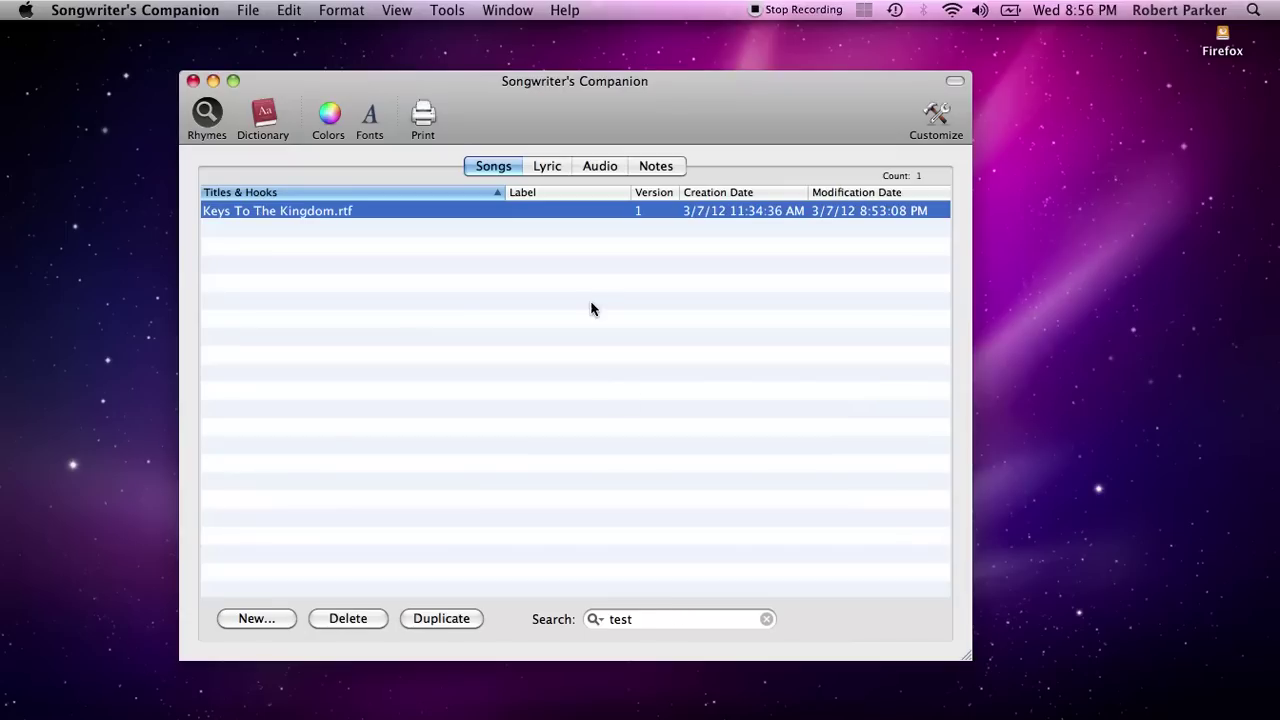
{"action": "left_click", "coordinate": [493, 170]}
{"action": "left_click", "coordinate": [647, 620]}
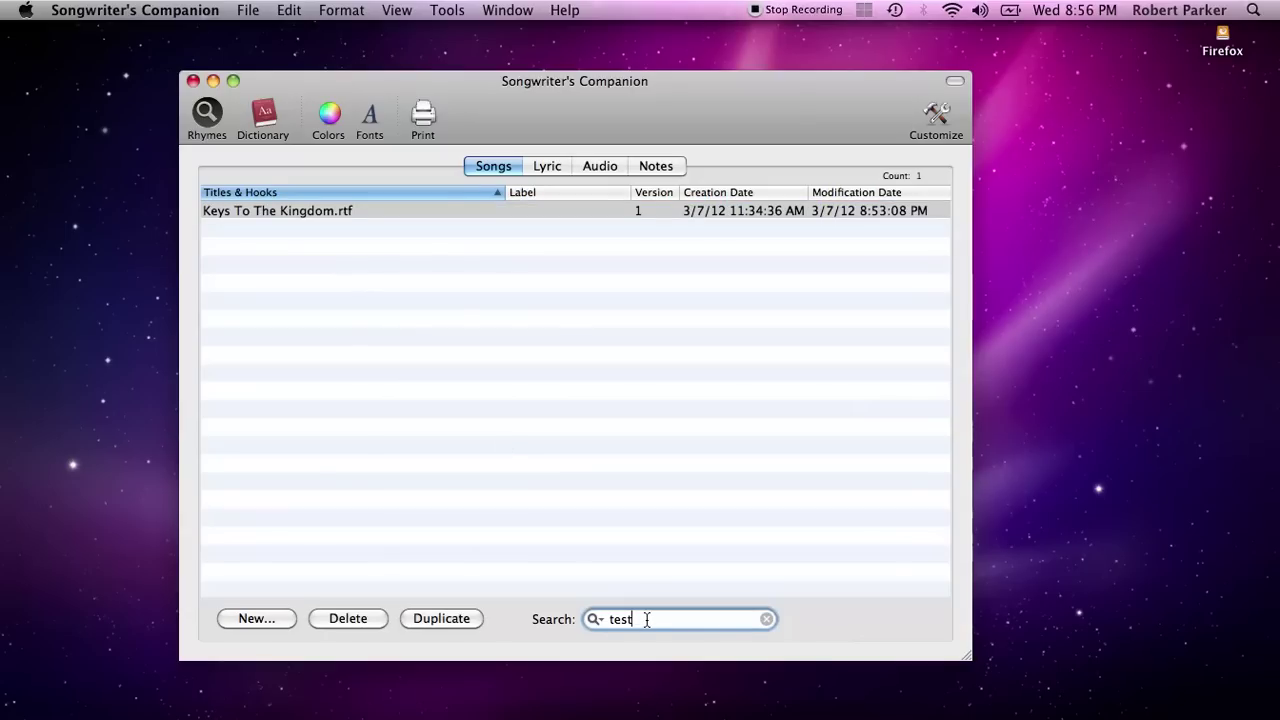
{"action": "key", "text": "BackSpace"}
{"action": "key", "text": "BackSpace"}
{"action": "key", "text": "BackSpace"}
{"action": "key", "text": "BackSpace"}
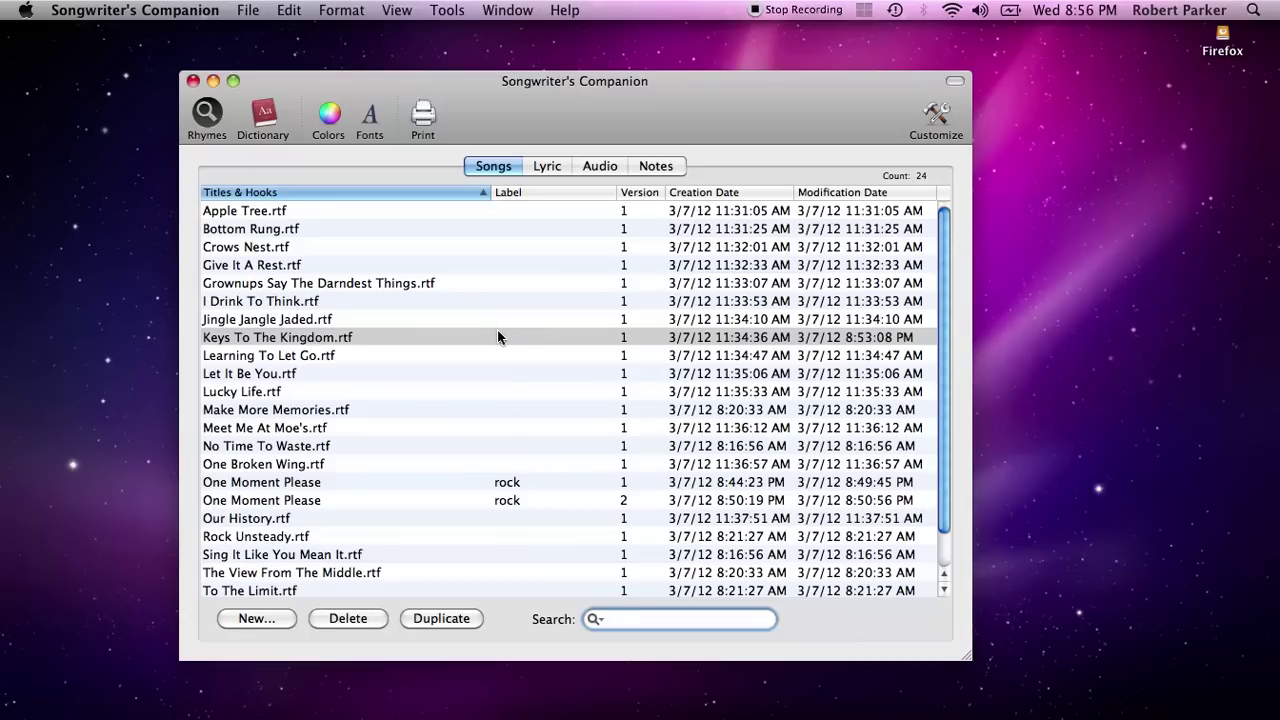
Reopen Keys To The Kingdom.rtf to confirm its 'test' line, then return to the full list
{"action": "left_click", "coordinate": [297, 343]}
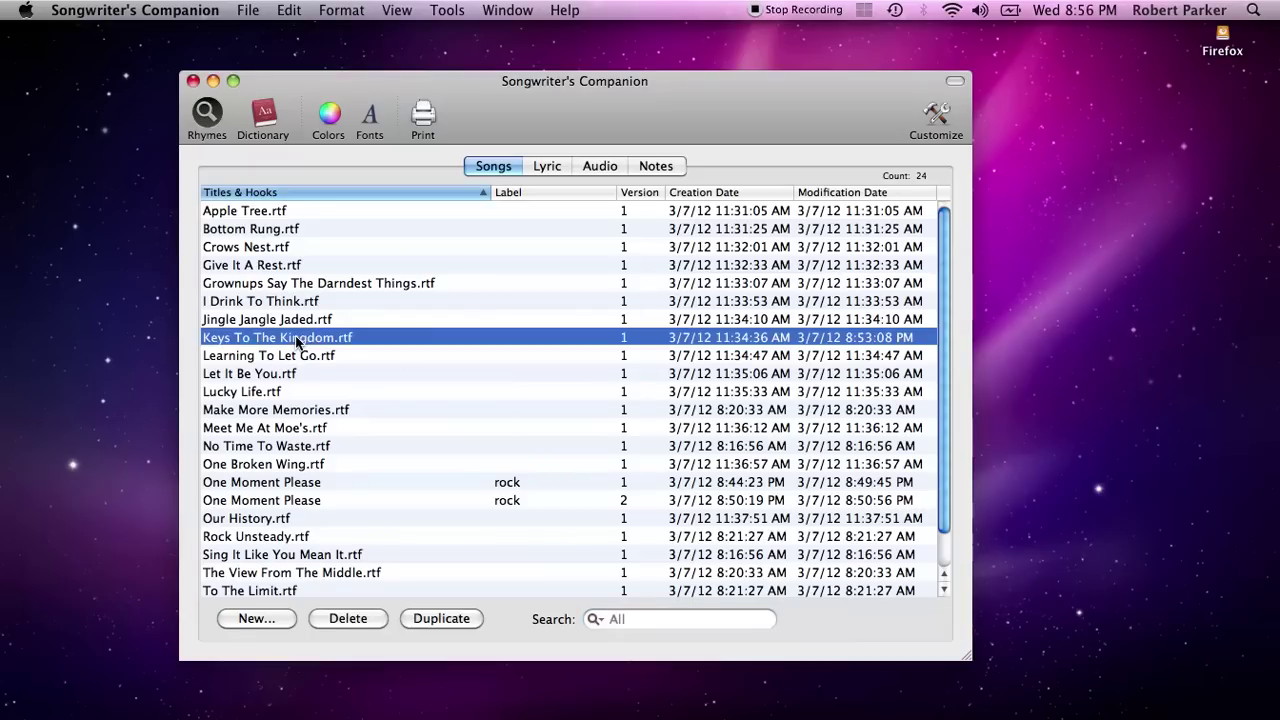
{"action": "double_click", "coordinate": [297, 340]}
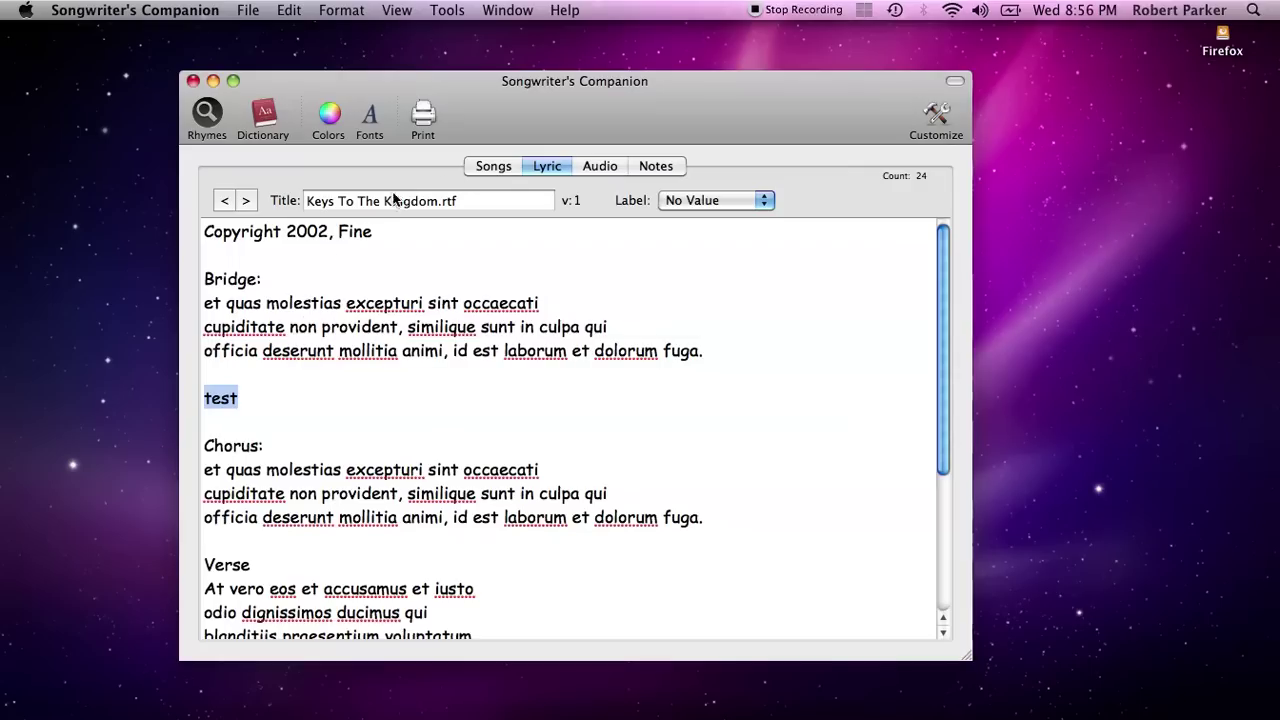
{"action": "left_click", "coordinate": [493, 175]}
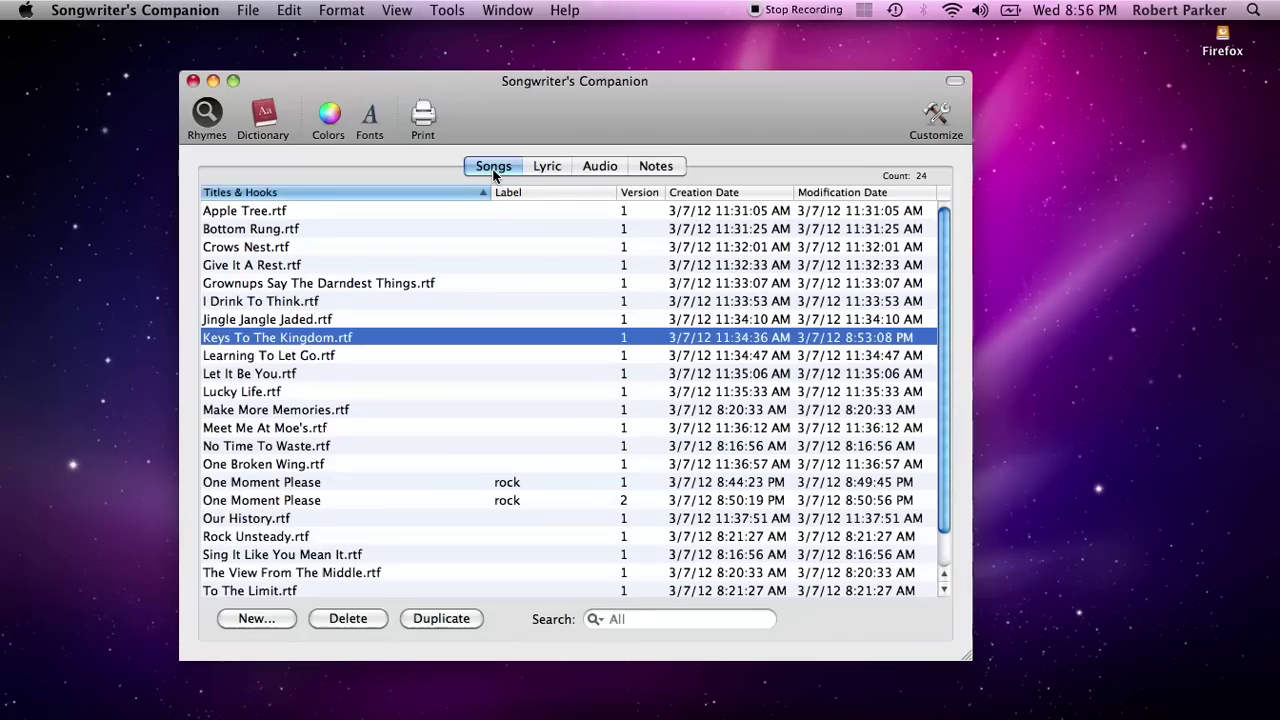